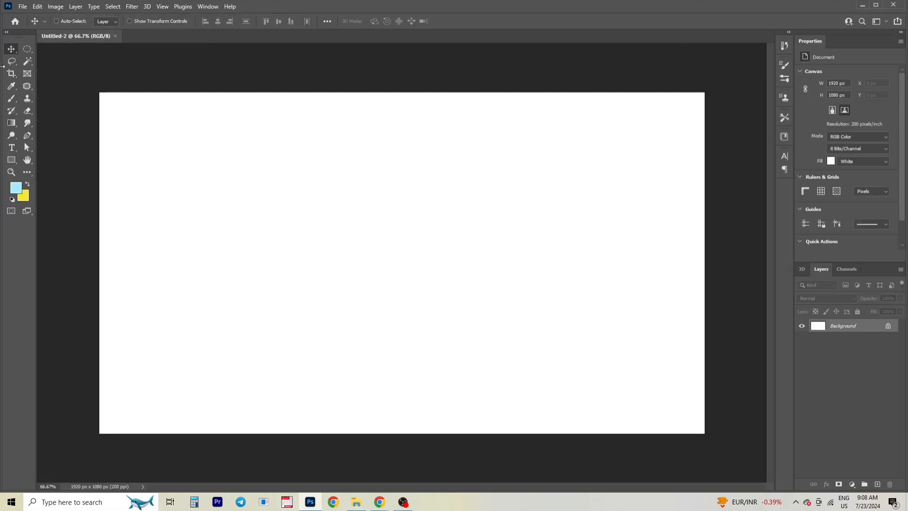
# Look through the Downloads folder and the D:, E: and C: drives for an image file to open.
pyautogui.click(20, 8)
pyautogui.click(31, 25)
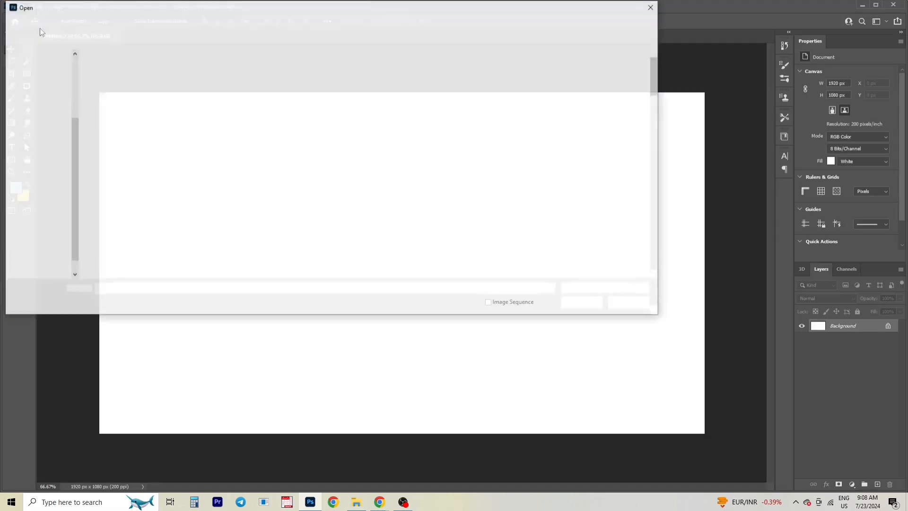
pyautogui.scroll(-3, 360, 163)
pyautogui.scroll(-3, 389, 157)
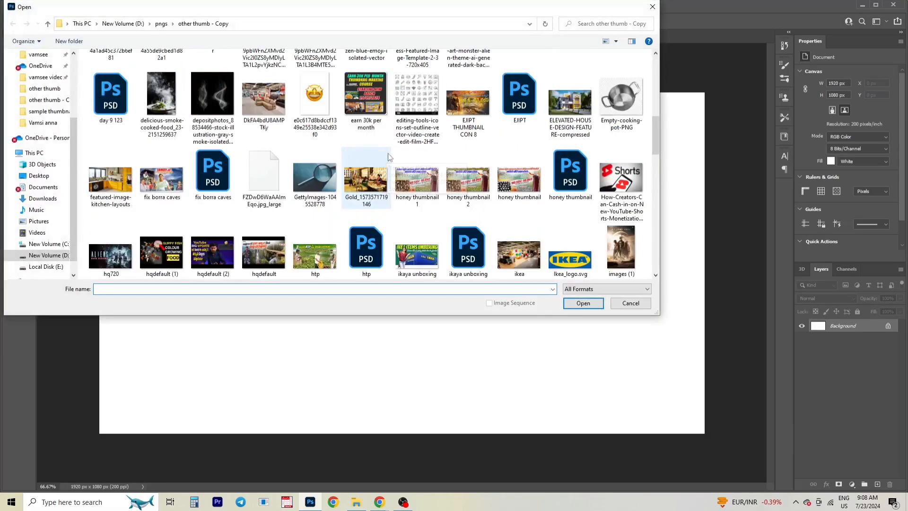
pyautogui.scroll(-3, 369, 165)
pyautogui.click(43, 199)
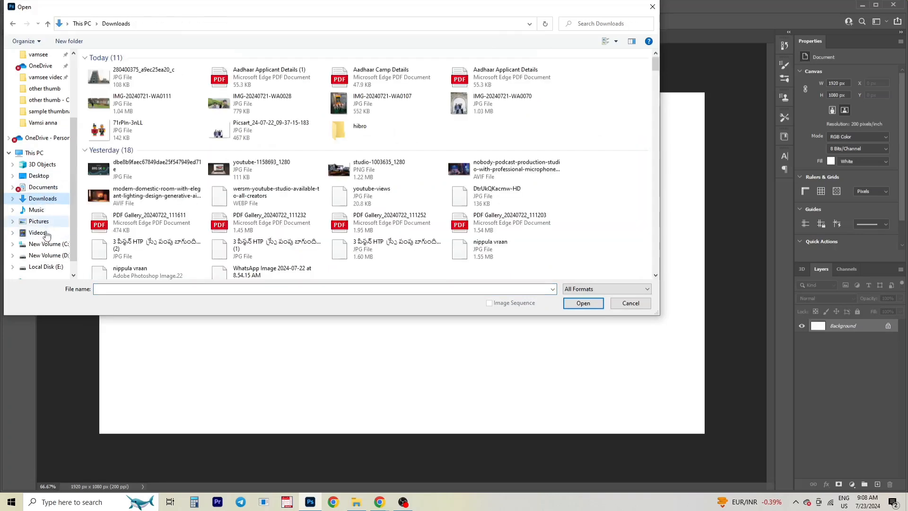
pyautogui.click(48, 255)
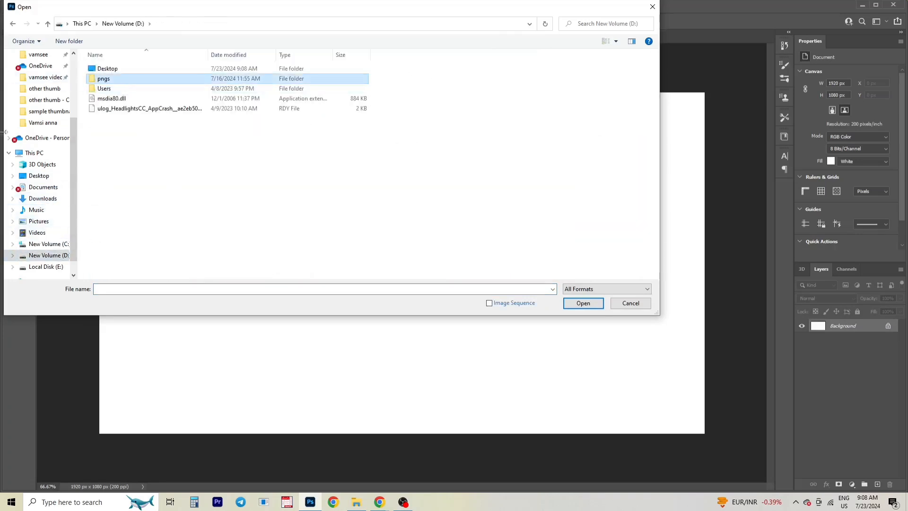
pyautogui.doubleClick(227, 88)
pyautogui.hotkey('alt', 'Left')
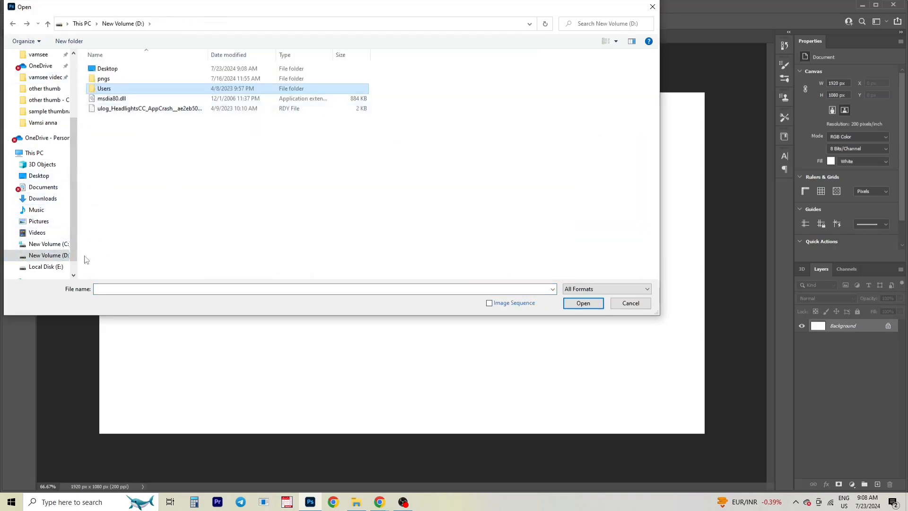
pyautogui.click(45, 267)
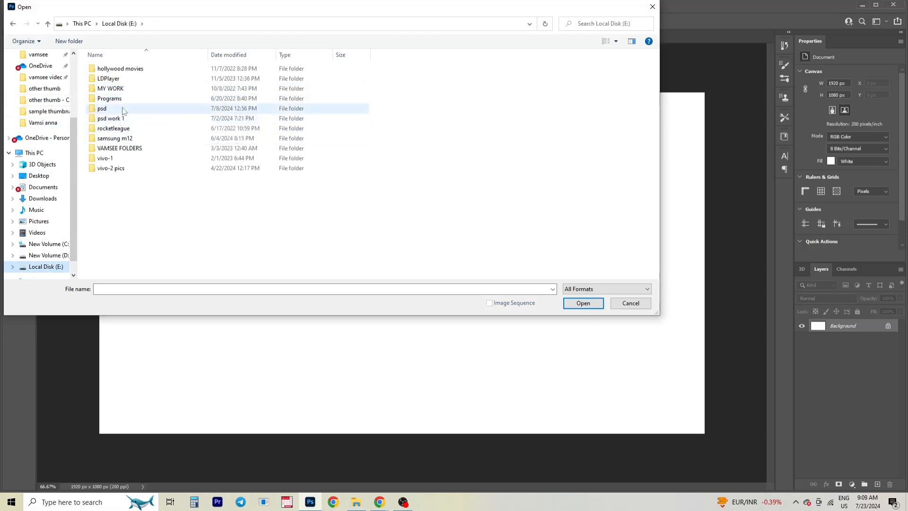
pyautogui.doubleClick(113, 109)
pyautogui.hotkey('alt', 'Left')
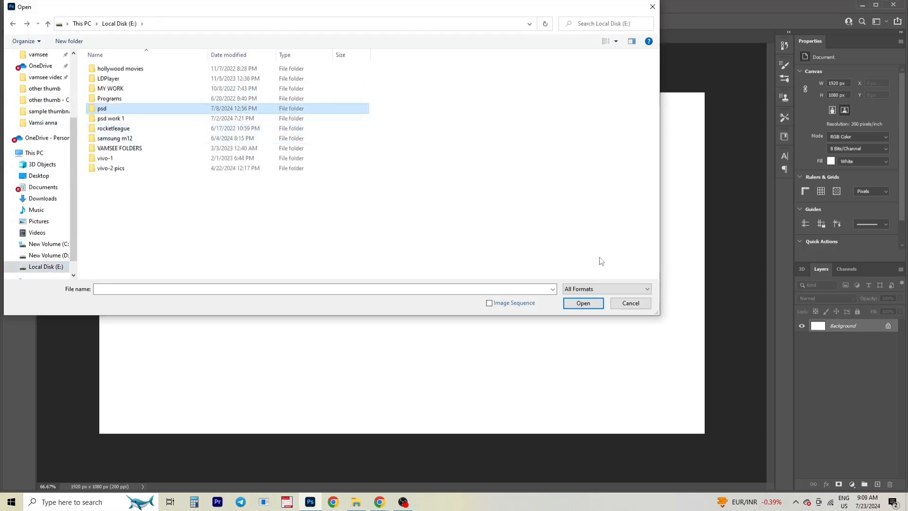
pyautogui.click(45, 244)
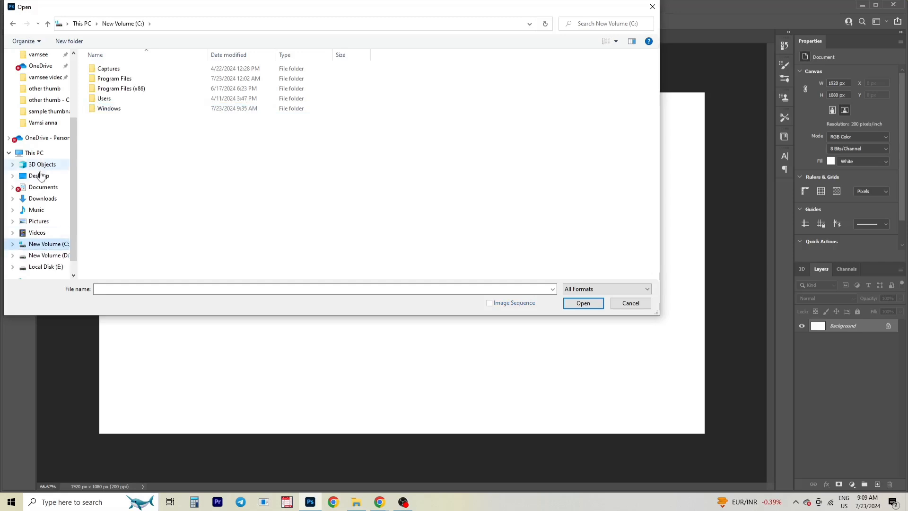
# Look through the psd folder inside the Desktop's my total files folder and the Documents folder for an image.
pyautogui.click(39, 176)
pyautogui.doubleClick(266, 78)
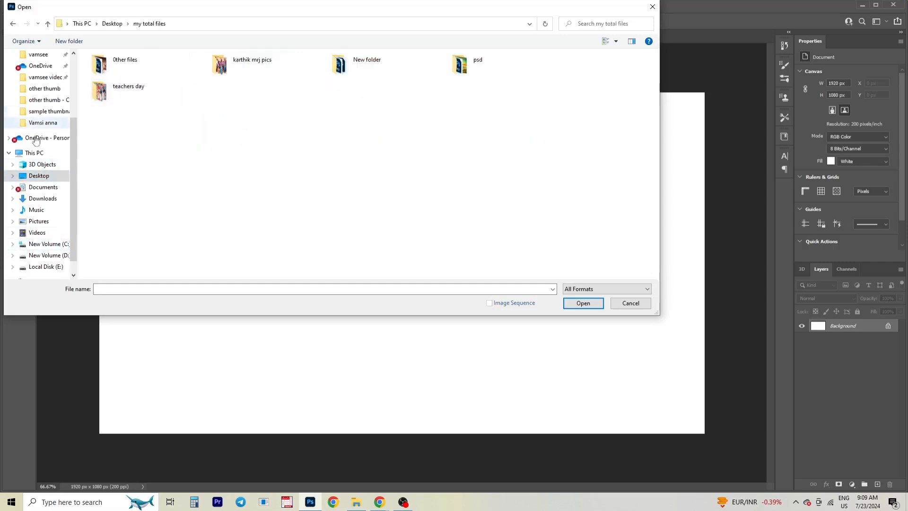
pyautogui.doubleClick(468, 63)
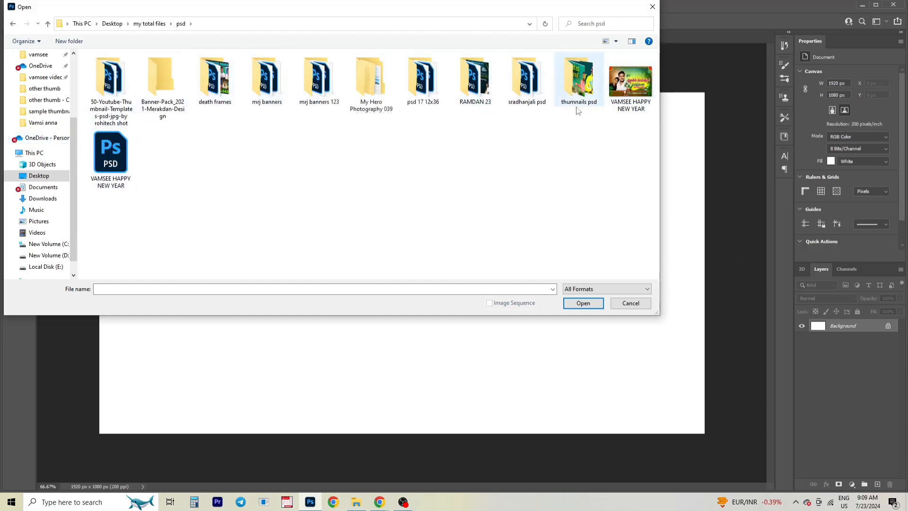
pyautogui.doubleClick(525, 91)
pyautogui.hotkey('alt', 'Left')
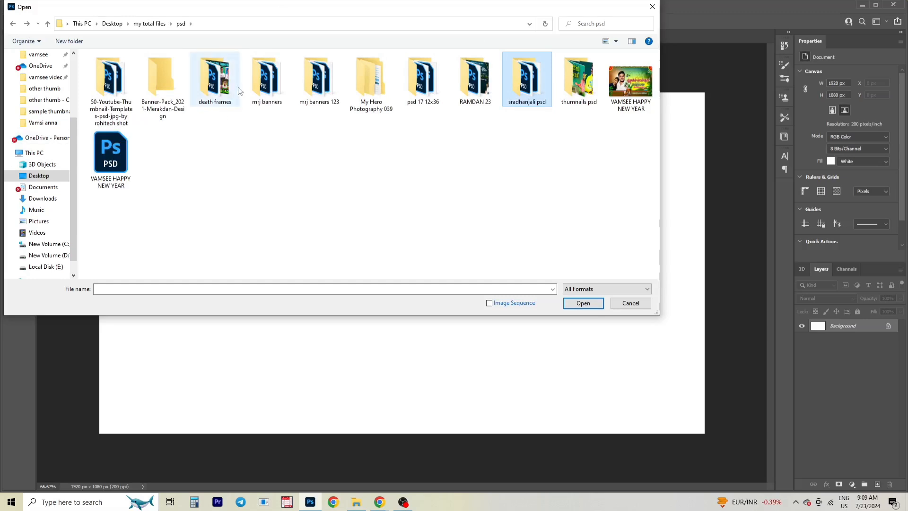
pyautogui.click(228, 90)
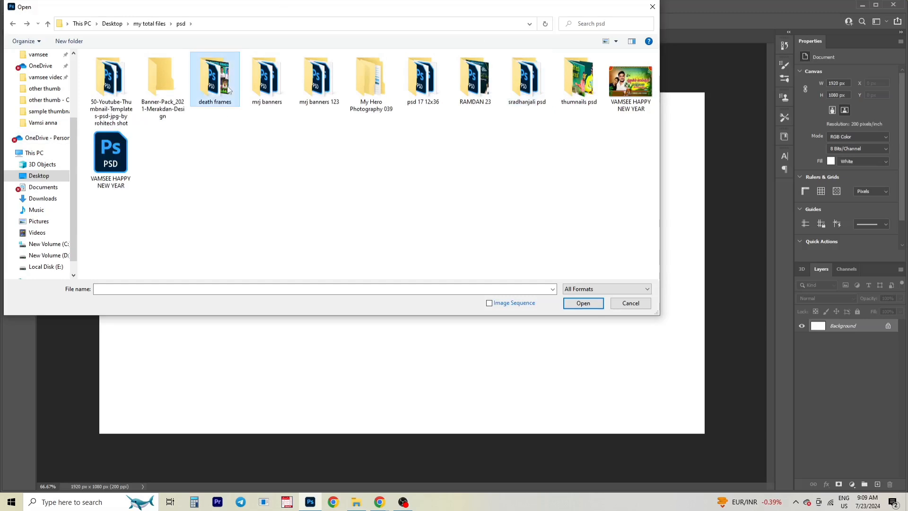
pyautogui.click(42, 187)
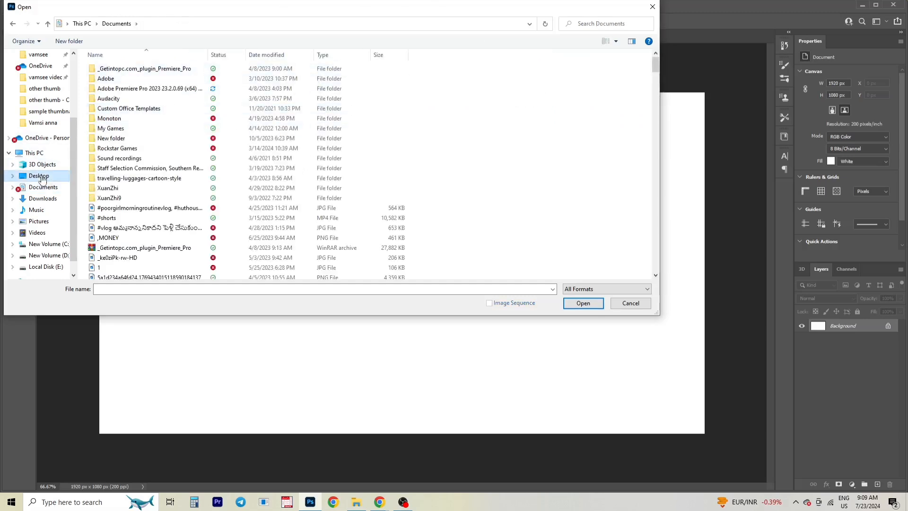
# Open the KILL WORKS poster image from the Desktop.
pyautogui.click(40, 176)
pyautogui.click(527, 161)
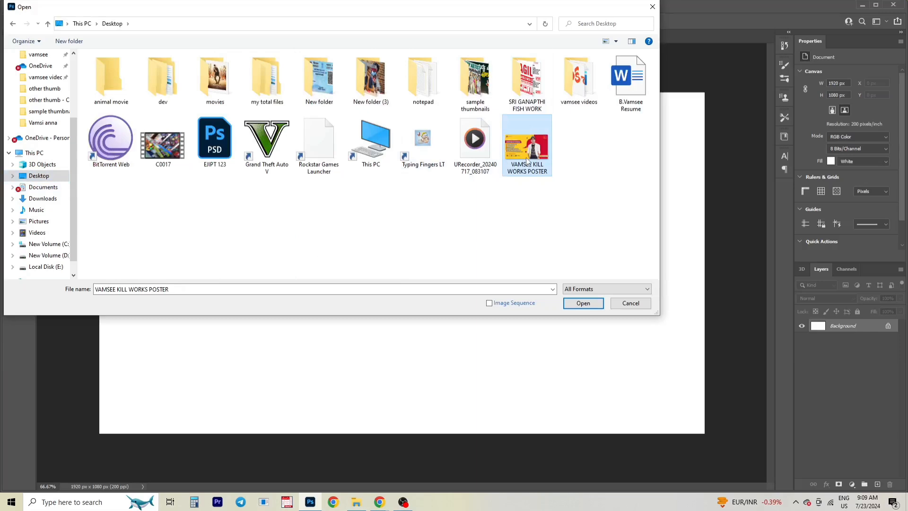
pyautogui.click(585, 304)
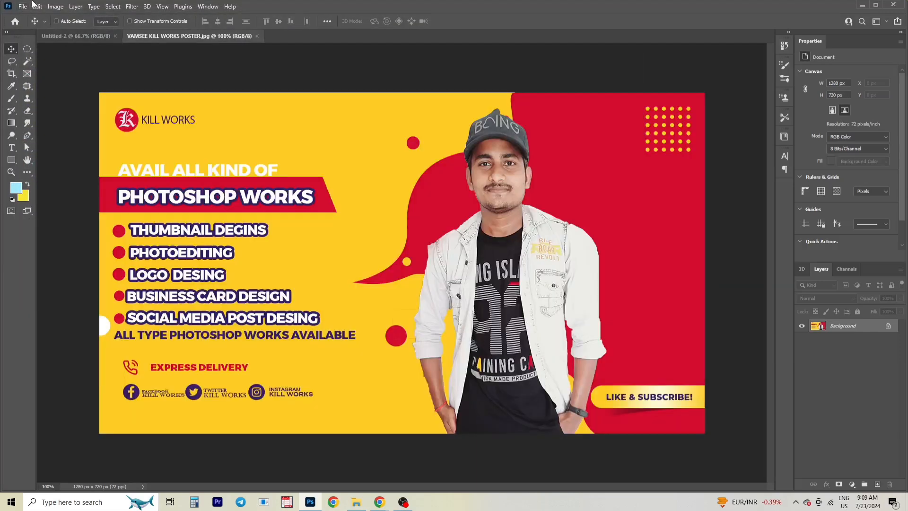
# Open the temple photo 280400375_a9ec25ea20_c from the Downloads folder.
pyautogui.click(23, 6)
pyautogui.click(33, 25)
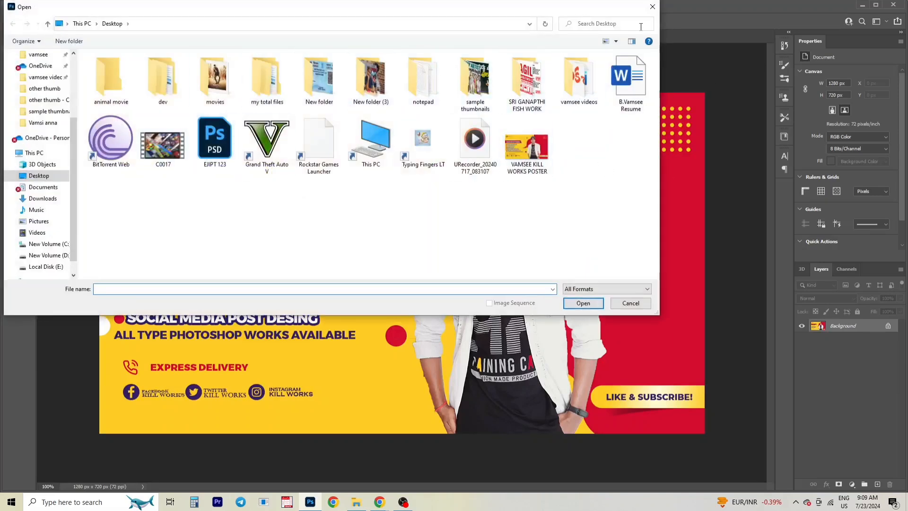
pyautogui.doubleClick(493, 88)
pyautogui.press('BackSpace')
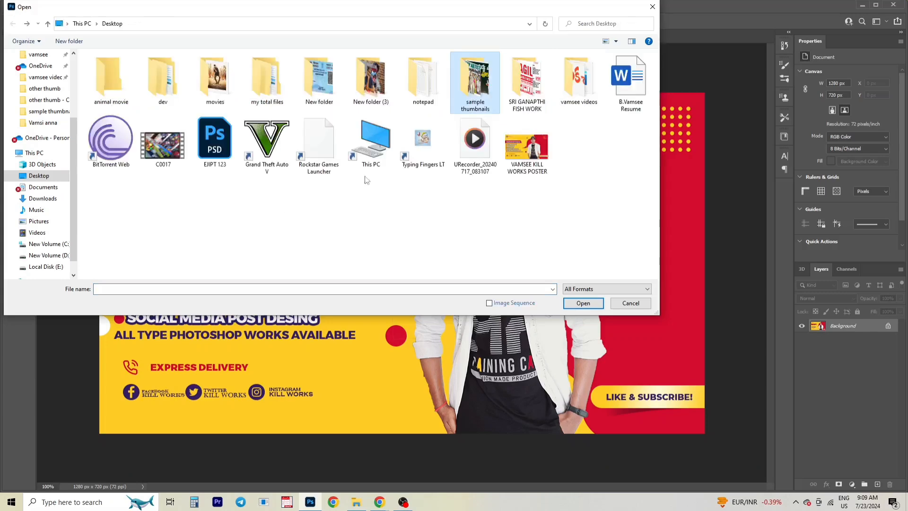
pyautogui.scroll(1, 47, 204)
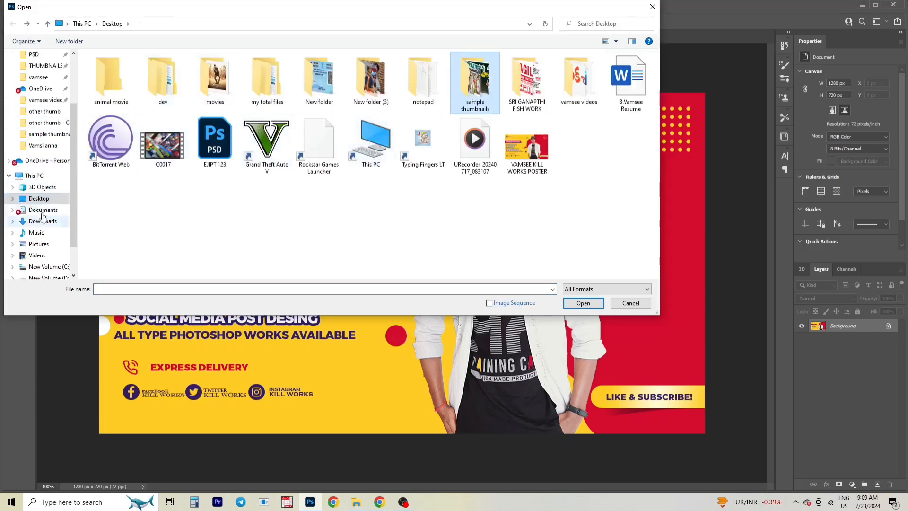
pyautogui.click(46, 221)
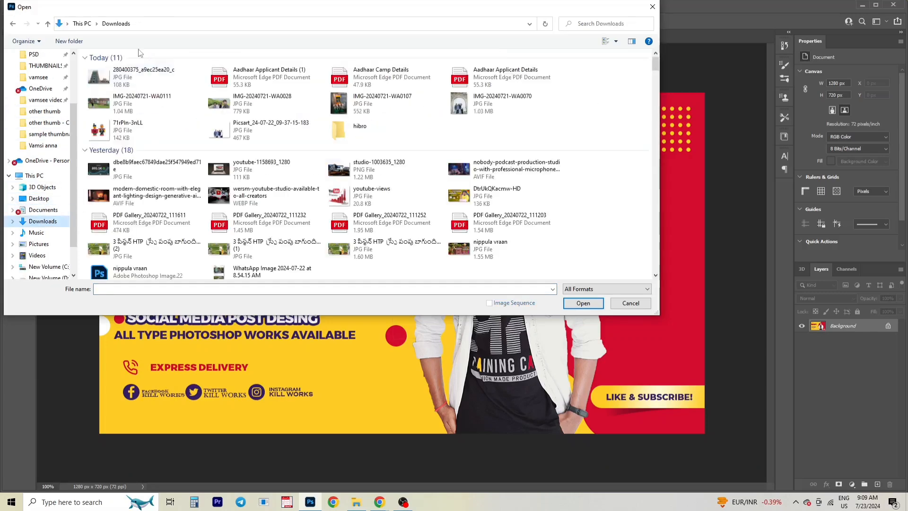
pyautogui.click(142, 78)
pyautogui.click(581, 303)
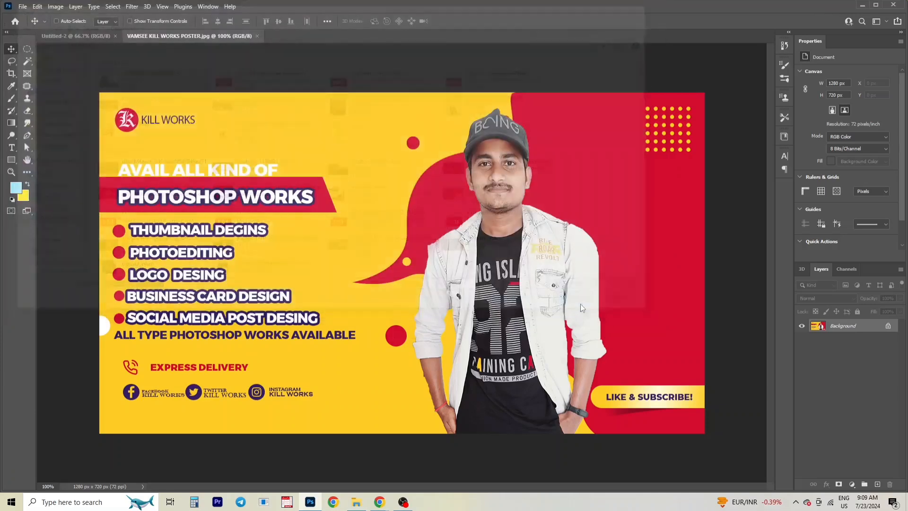
# Copy the temple photo into the Untitled-2 document as a new layer in the canvas's upper-left corner.
pyautogui.click(166, 36)
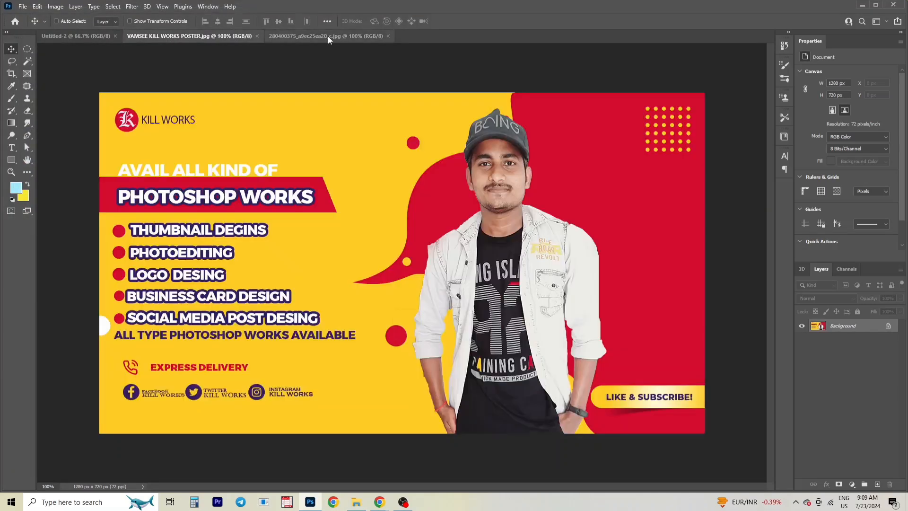
pyautogui.click(327, 36)
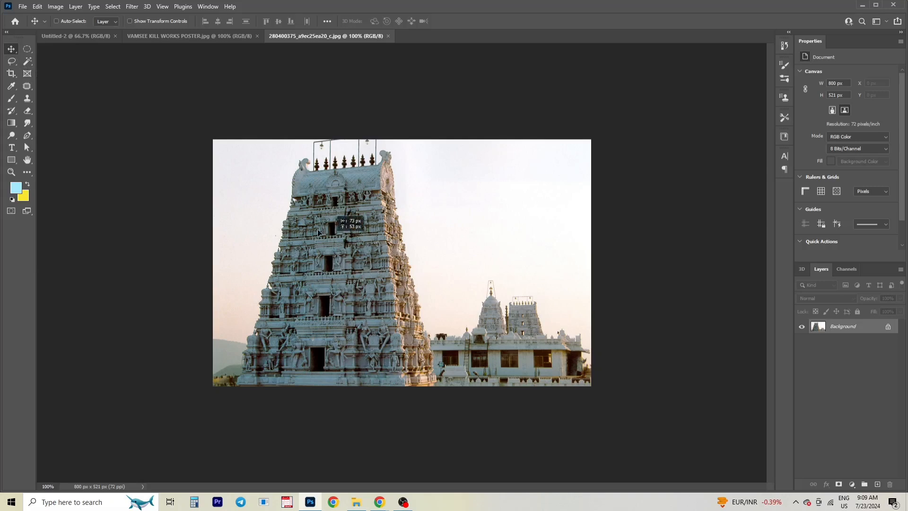
pyautogui.moveTo(318, 232); pyautogui.dragTo(276, 250)
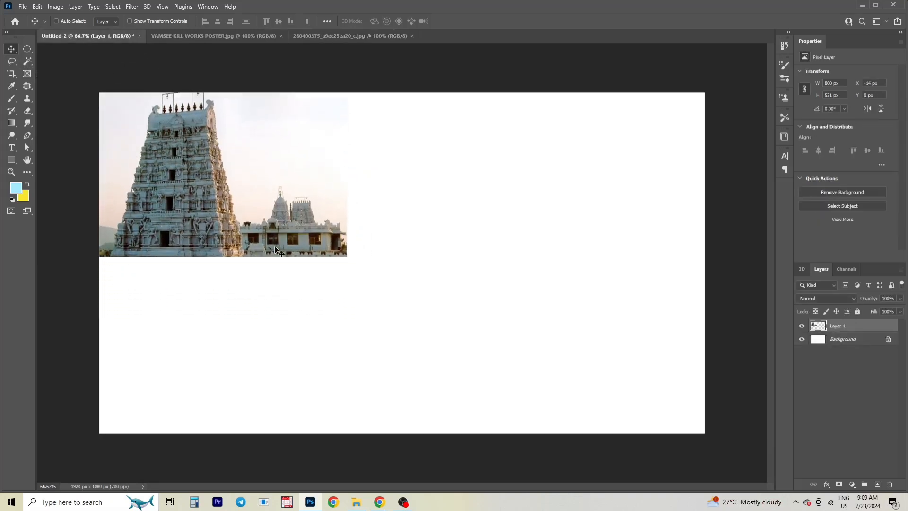
# Scale the temple layer to about 228% and position it over the canvas's left part at about X -240 px, Y -90 px.
pyautogui.hotkey('ctrl', 't')
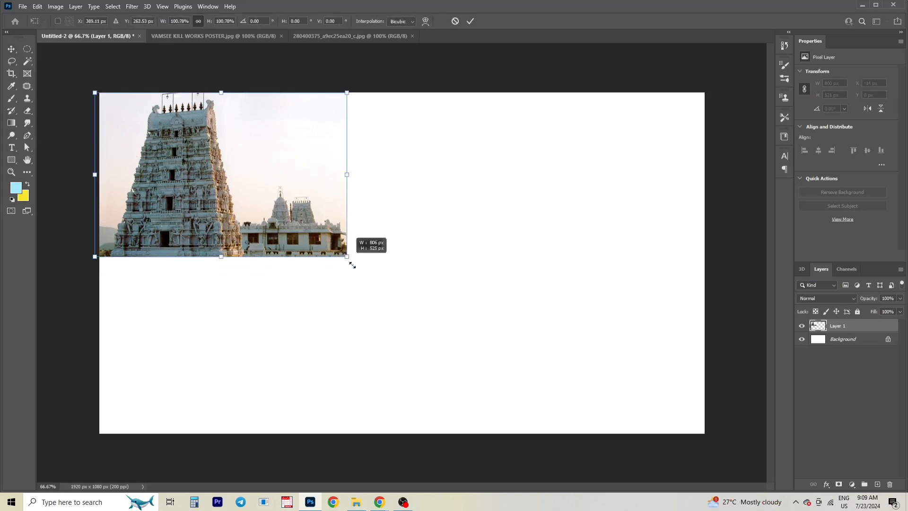
pyautogui.moveTo(352, 265)
pyautogui.mouseDown()
pyautogui.moveTo(399, 294)
pyautogui.moveTo(362, 260)
pyautogui.mouseUp()
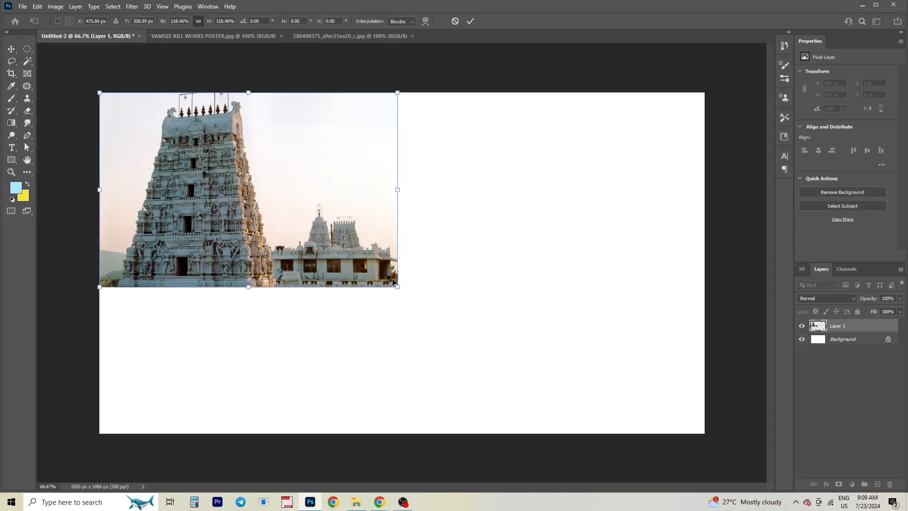
pyautogui.moveTo(398, 285); pyautogui.dragTo(522, 377)
pyautogui.moveTo(444, 324); pyautogui.dragTo(417, 312)
pyautogui.moveTo(497, 365); pyautogui.dragTo(619, 486)
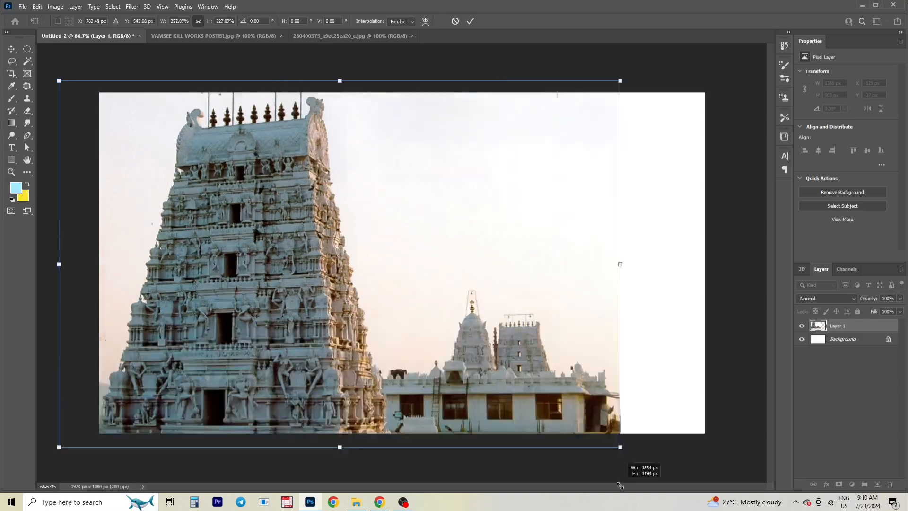
pyautogui.moveTo(530, 384); pyautogui.dragTo(510, 370)
pyautogui.moveTo(600, 436)
pyautogui.mouseDown()
pyautogui.moveTo(571, 408)
pyautogui.moveTo(603, 433)
pyautogui.mouseUp()
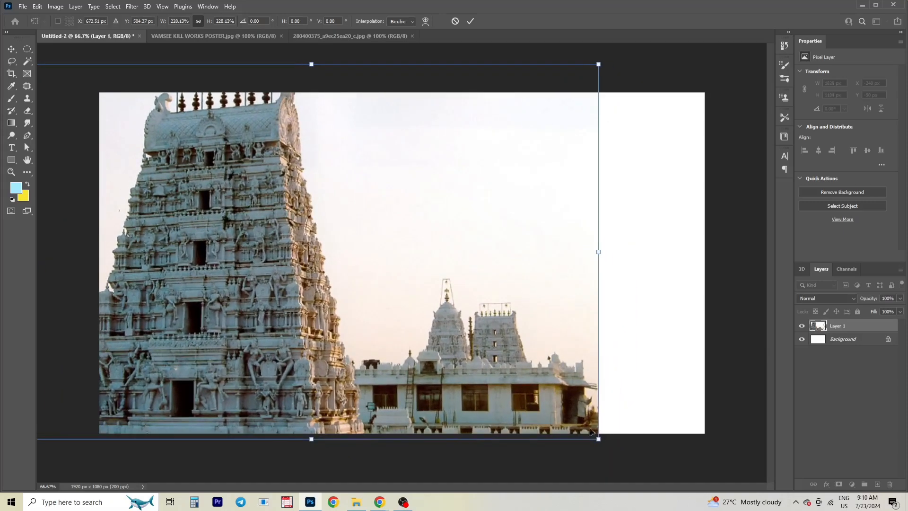
pyautogui.click(9, 51)
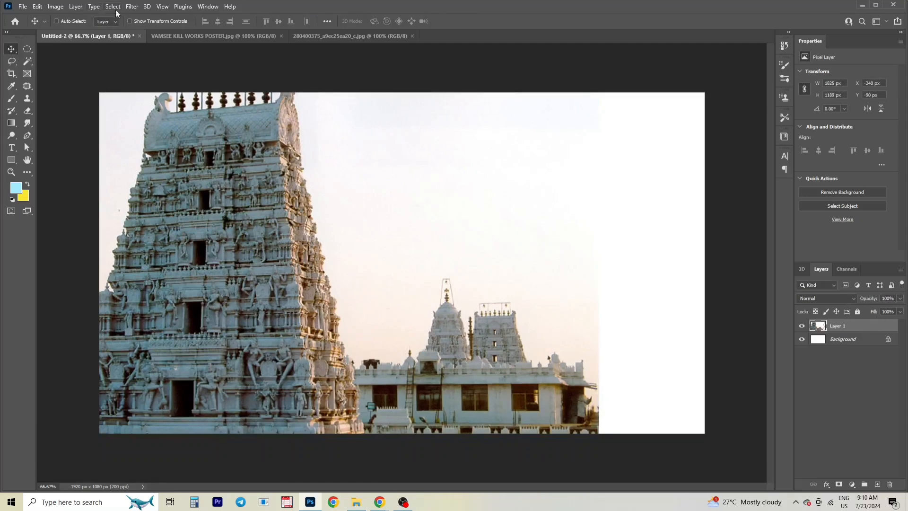
# Convert the temple layer to a smart object for smart filters.
pyautogui.click(132, 6)
pyautogui.click(155, 30)
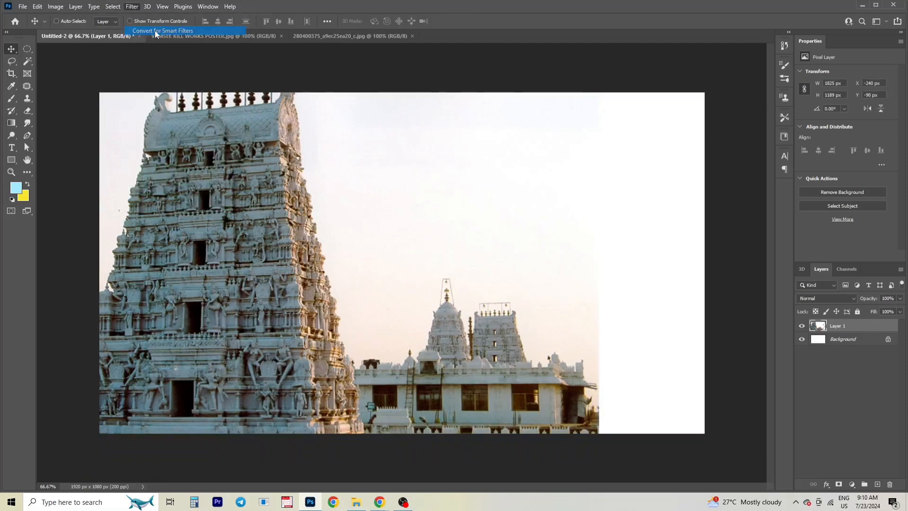
pyautogui.click(429, 186)
# Start the Camera Raw Filter on the temple layer and apply the Auto adjustments.
pyautogui.click(131, 7)
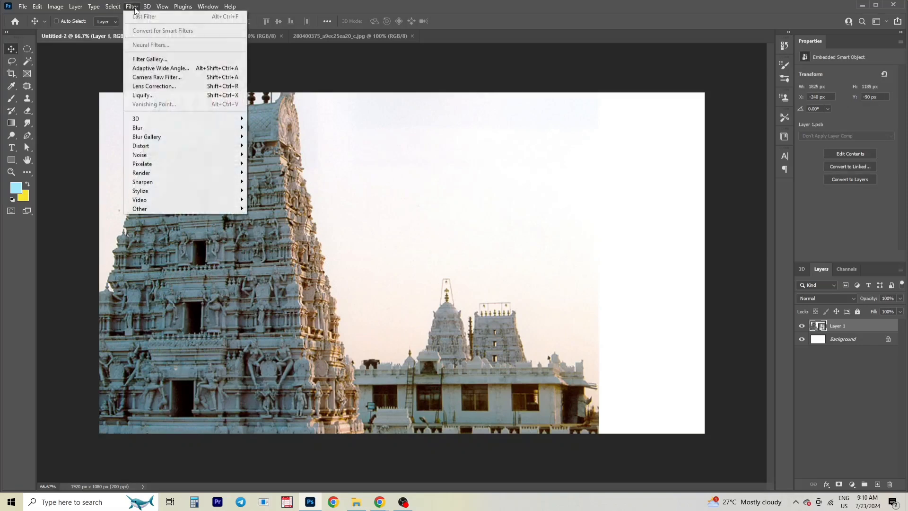
pyautogui.click(178, 77)
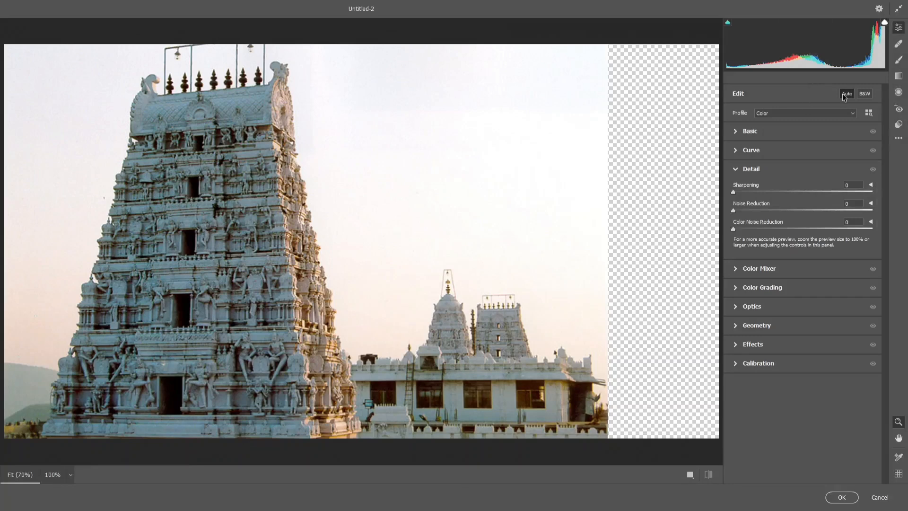
pyautogui.click(845, 94)
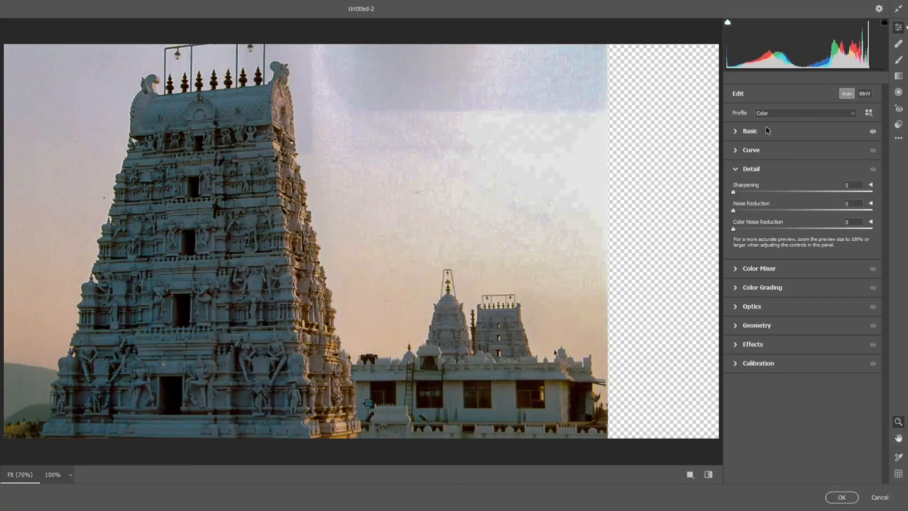
# Set Temperature +7, Tint +8, Exposure -0.25, Contrast -2, Highlights -27 and Shadows +16, compare the before/after views and apply the filter.
pyautogui.click(767, 130)
pyautogui.click(807, 167)
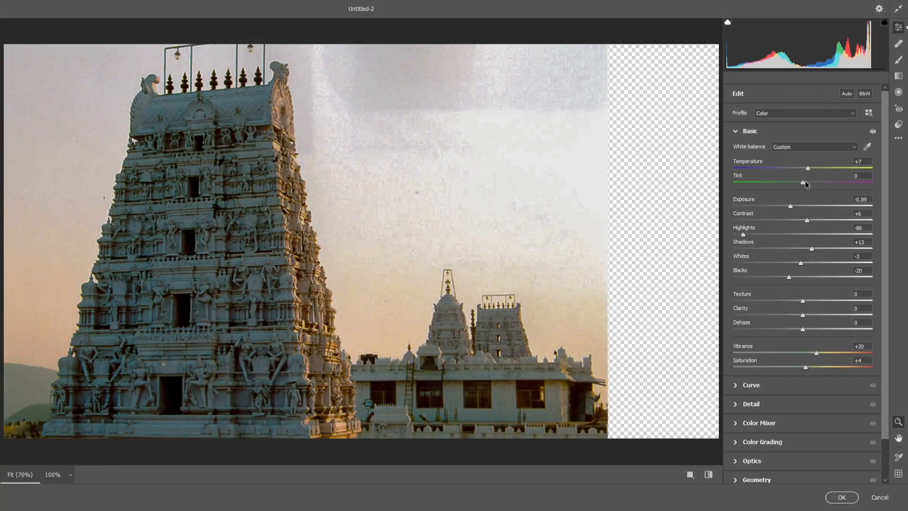
pyautogui.moveTo(803, 182); pyautogui.dragTo(819, 250)
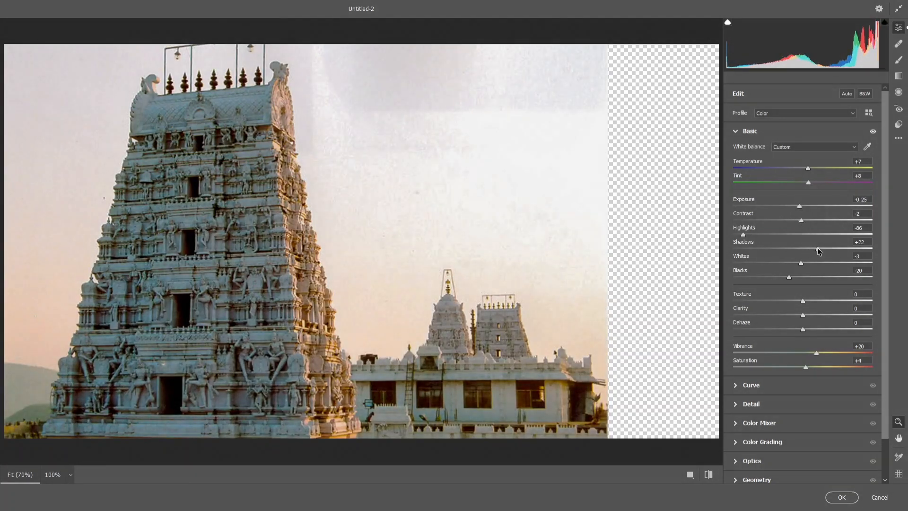
pyautogui.click(784, 234)
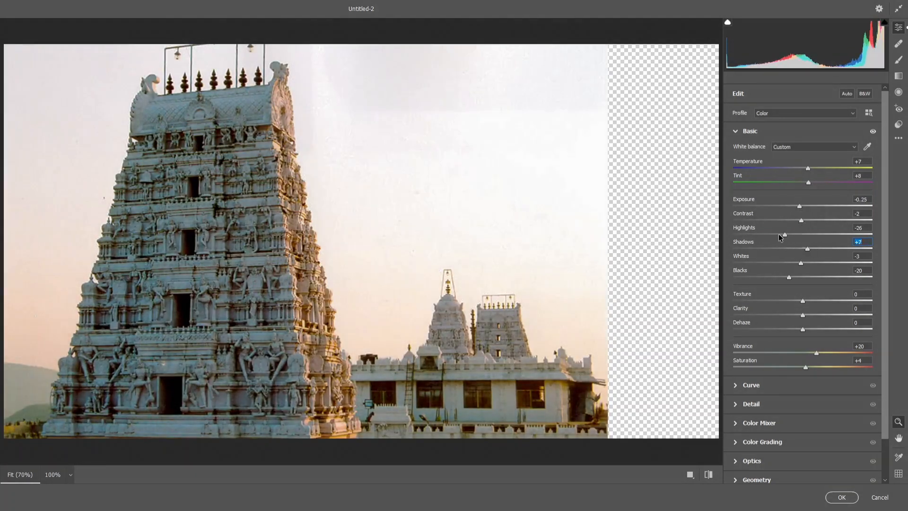
pyautogui.scroll(-1, 771, 324)
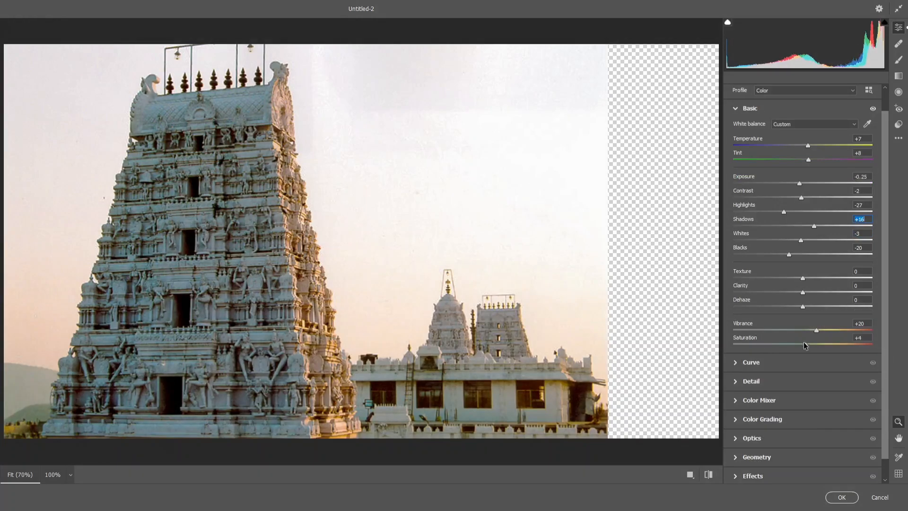
pyautogui.click(711, 476)
pyautogui.click(711, 476)
pyautogui.click(847, 498)
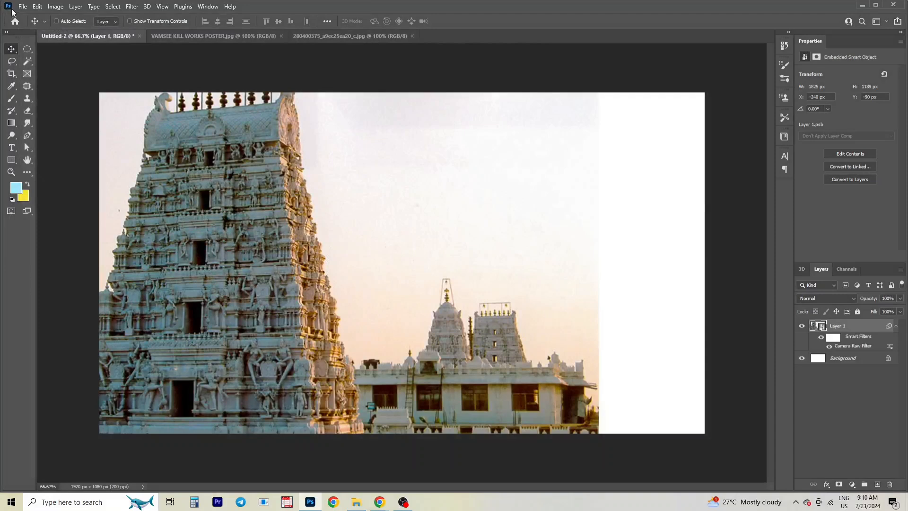
pyautogui.click(23, 6)
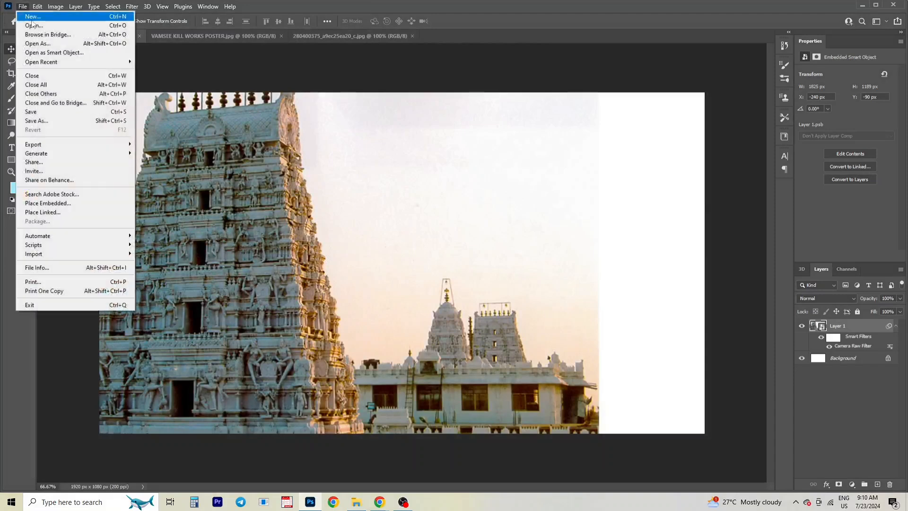
pyautogui.click(29, 27)
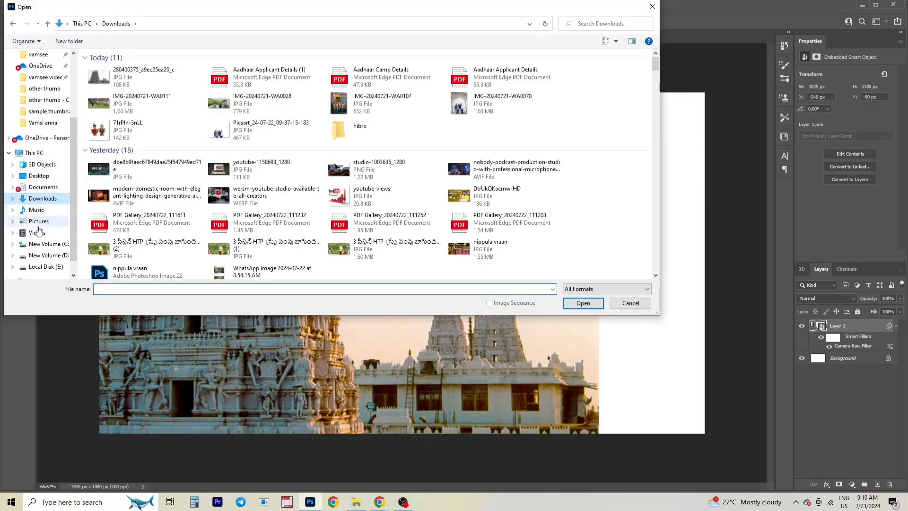
pyautogui.click(38, 175)
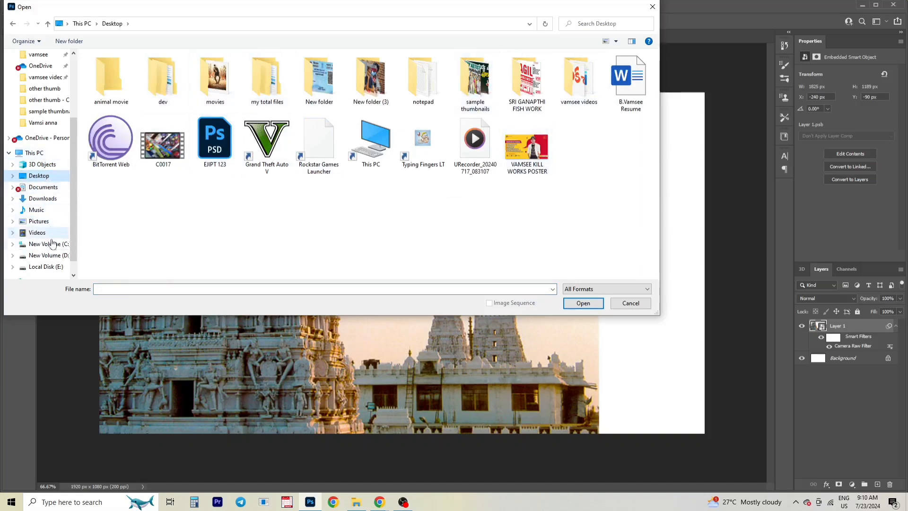
pyautogui.click(47, 255)
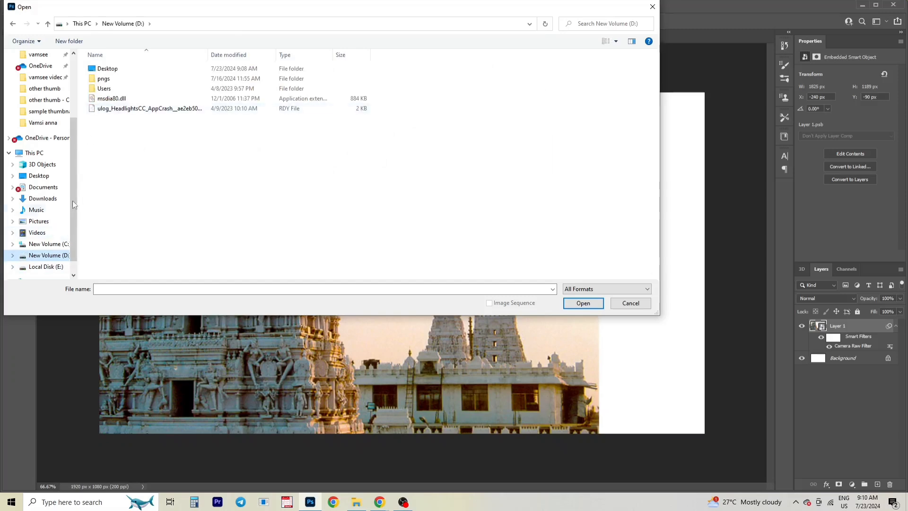
pyautogui.doubleClick(128, 79)
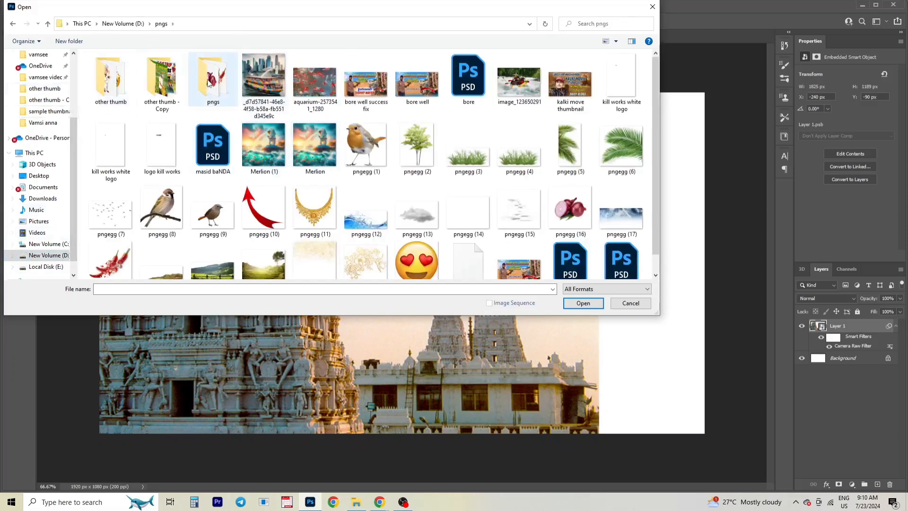
pyautogui.doubleClick(202, 87)
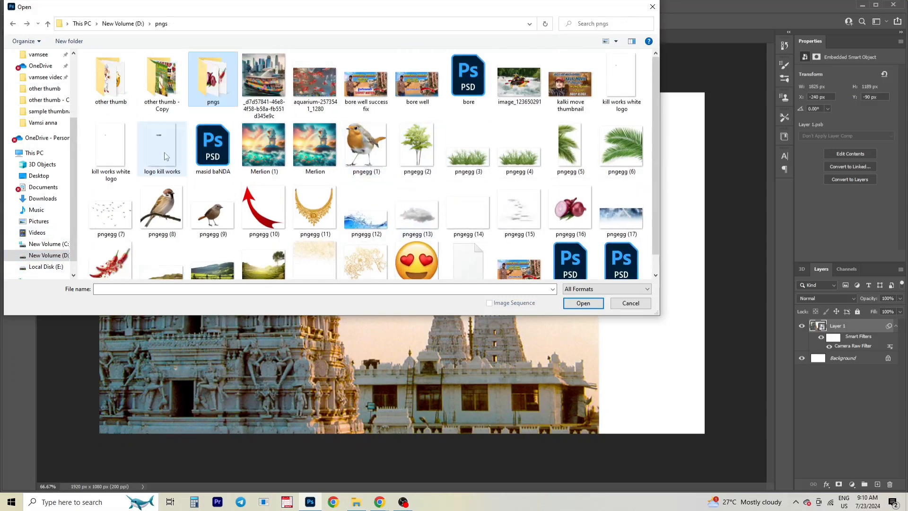
pyautogui.doubleClick(162, 83)
pyautogui.scroll(-3, 381, 143)
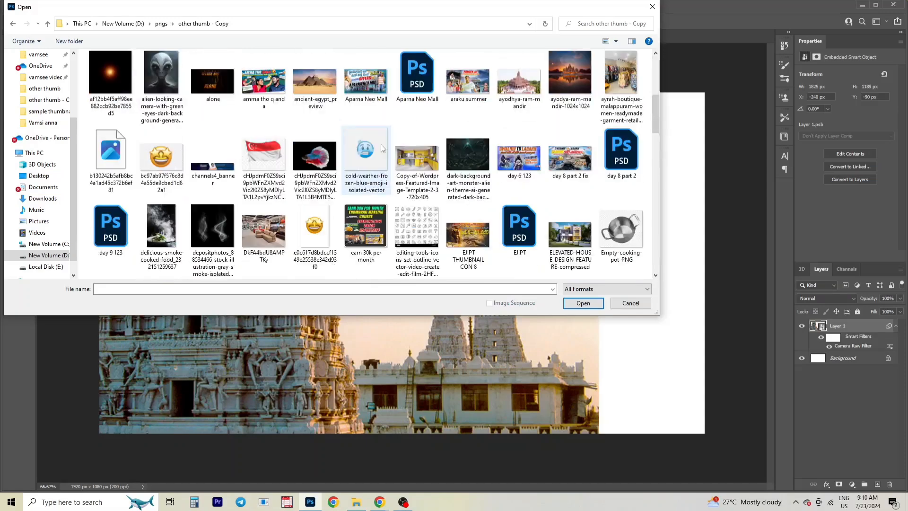
pyautogui.scroll(3, 381, 144)
pyautogui.doubleClick(468, 153)
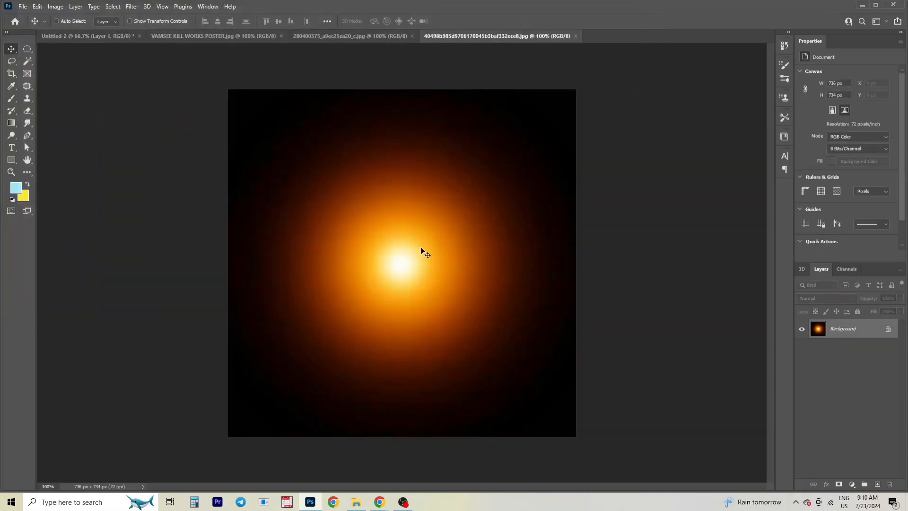
# Copy the orange glow image into Untitled-2 as a new layer and set its blend mode to Overlay.
pyautogui.moveTo(122, 34); pyautogui.dragTo(443, 229)
pyautogui.click(836, 299)
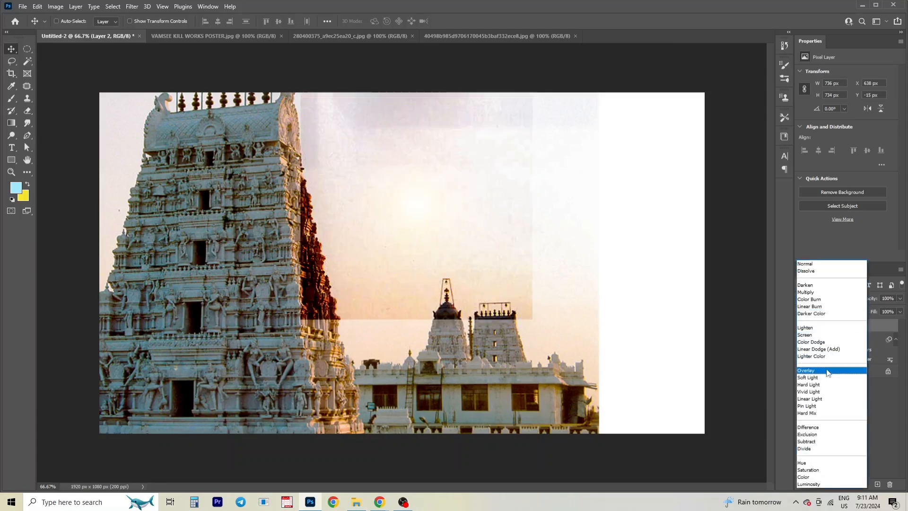
pyautogui.click(826, 371)
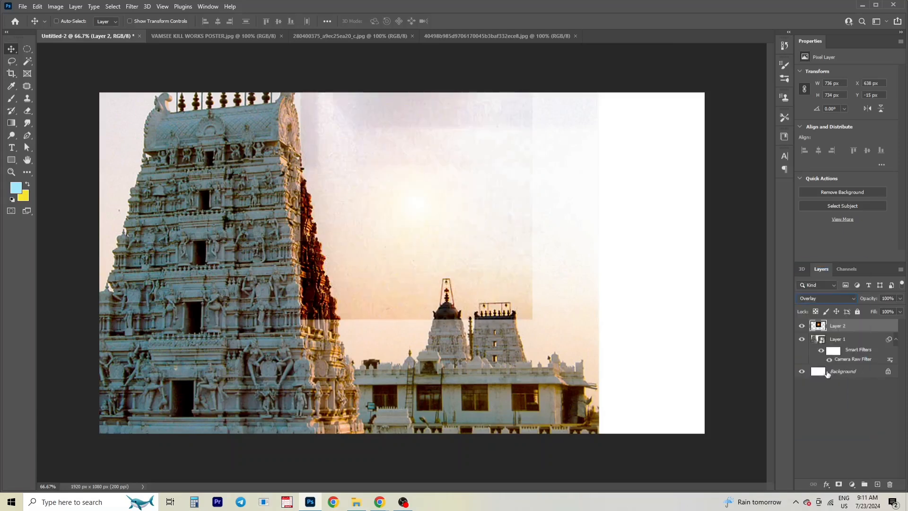
# Place the glow in the canvas's upper-left corner at about 141% scale and erase its dark part over the temple tower with a large soft eraser.
pyautogui.moveTo(403, 212); pyautogui.dragTo(164, 132)
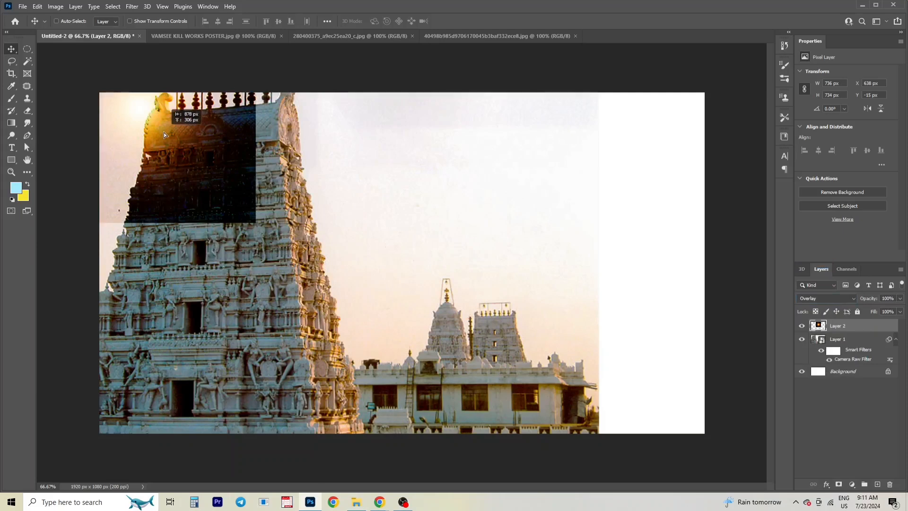
pyautogui.press('ctrl')
pyautogui.hotkey('ctrl', 't')
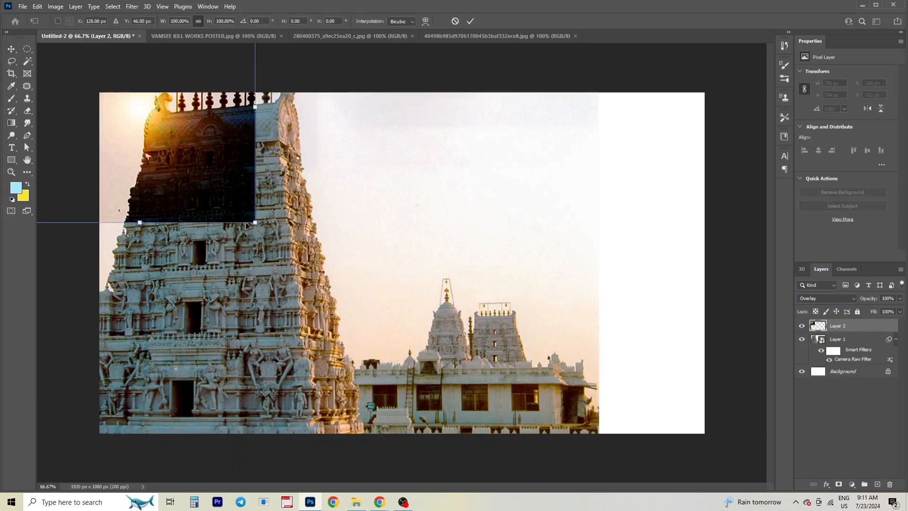
pyautogui.moveTo(255, 223); pyautogui.dragTo(350, 317)
pyautogui.moveTo(316, 279); pyautogui.dragTo(259, 243)
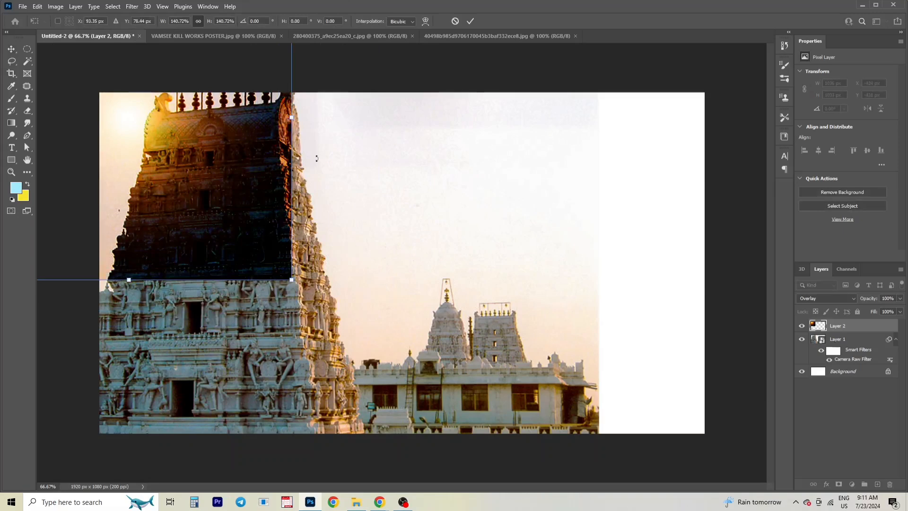
pyautogui.click(27, 111)
pyautogui.moveTo(173, 126)
pyautogui.mouseDown()
pyautogui.moveTo(167, 257)
pyautogui.moveTo(217, 195)
pyautogui.moveTo(164, 259)
pyautogui.moveTo(262, 103)
pyautogui.moveTo(274, 245)
pyautogui.moveTo(281, 101)
pyautogui.moveTo(313, 309)
pyautogui.mouseUp()
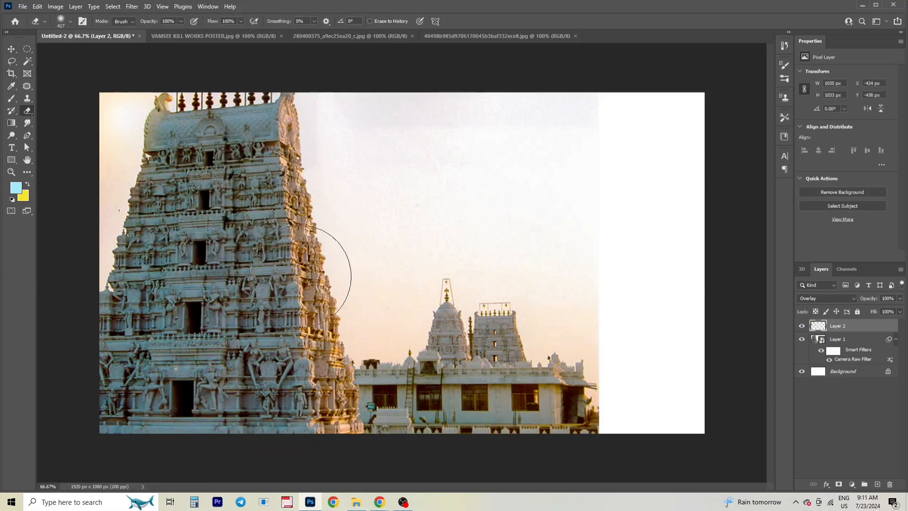
# Copy the glow image again into Untitled-2's upper-right corner at about X 1325 px, Y -229 px, with blend mode Screen.
pyautogui.click(456, 36)
pyautogui.click(16, 53)
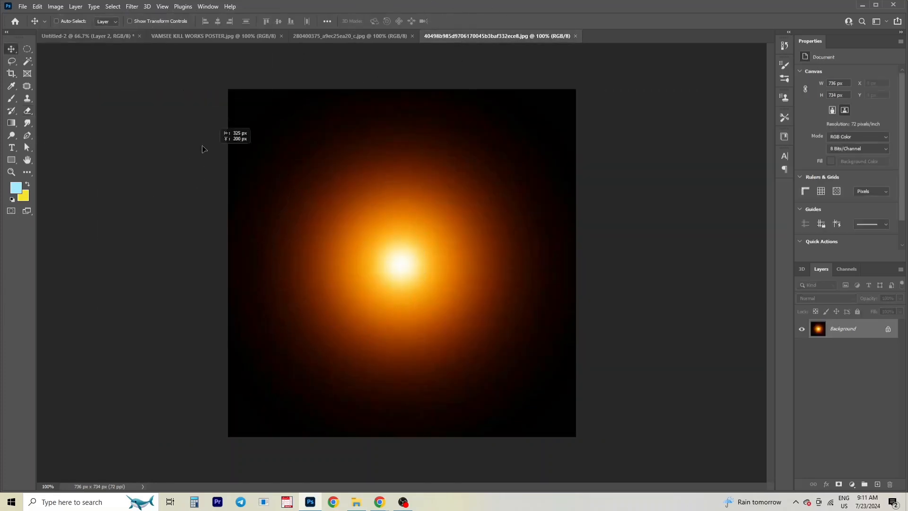
pyautogui.moveTo(203, 149); pyautogui.dragTo(652, 146)
pyautogui.click(832, 298)
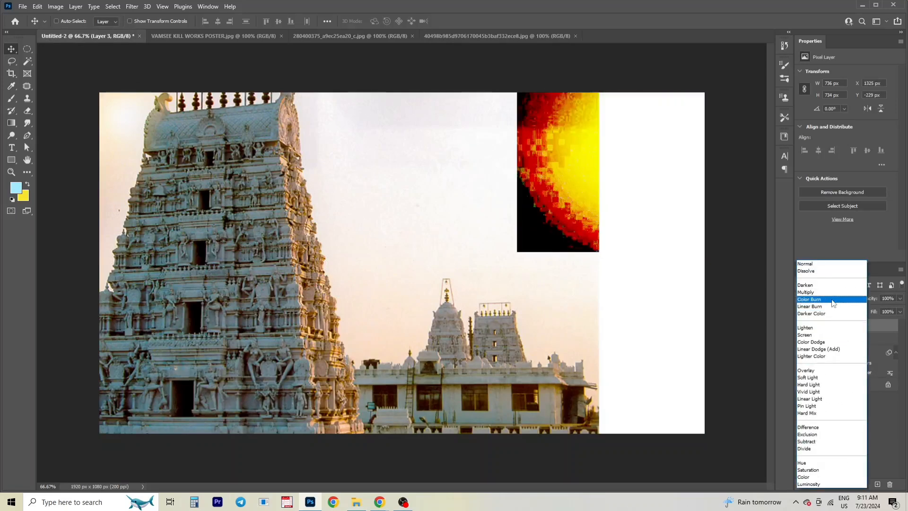
pyautogui.click(831, 335)
# Add a dark green Solid Color fill layer directly above the Background layer.
pyautogui.click(829, 385)
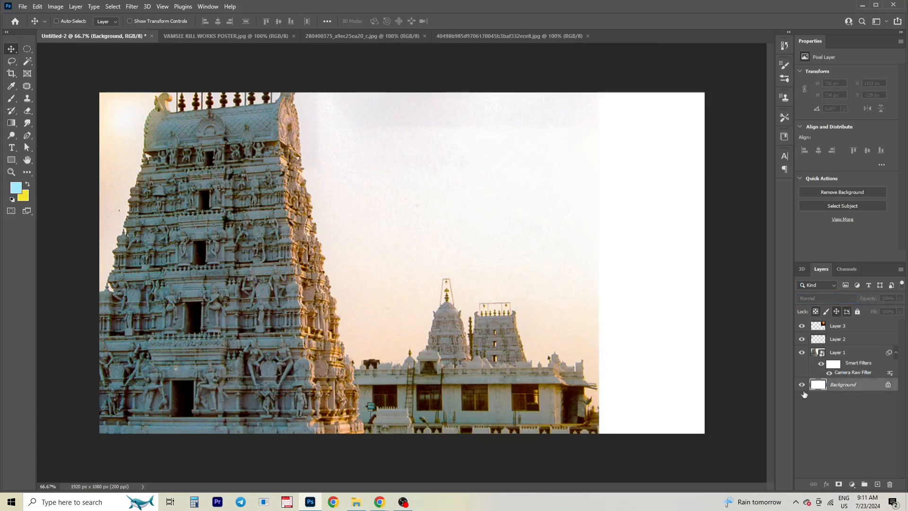
pyautogui.doubleClick(822, 386)
pyautogui.click(542, 131)
pyautogui.click(851, 484)
pyautogui.click(847, 318)
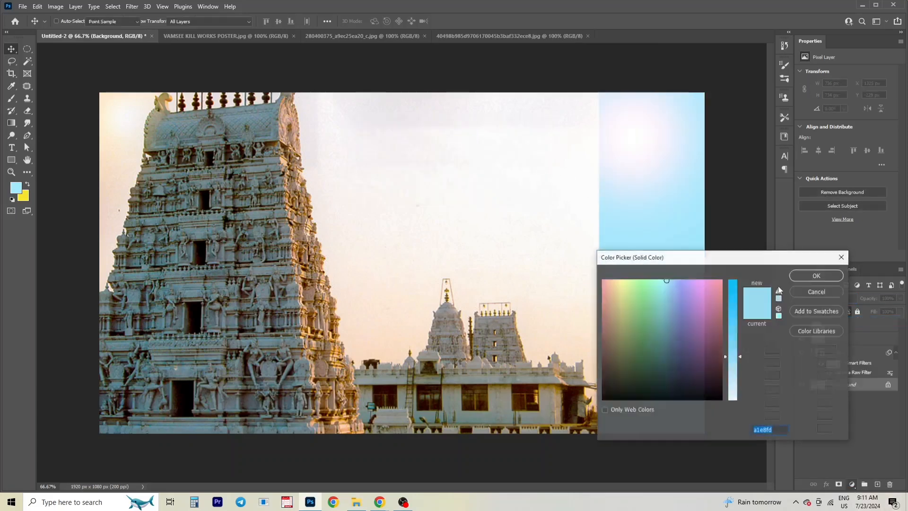
pyautogui.moveTo(677, 295)
pyautogui.mouseDown()
pyautogui.moveTo(651, 290)
pyautogui.moveTo(680, 291)
pyautogui.moveTo(653, 294)
pyautogui.moveTo(673, 363)
pyautogui.moveTo(659, 367)
pyautogui.mouseUp()
pyautogui.click(733, 300)
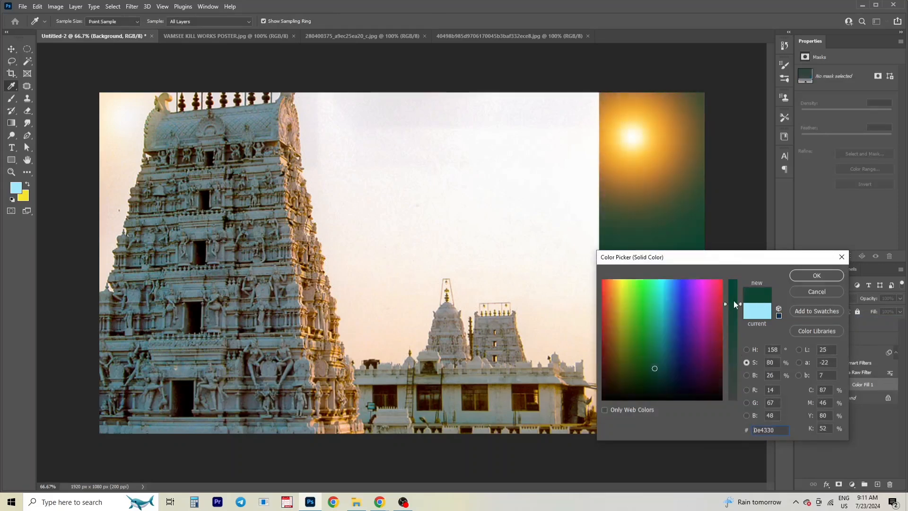
pyautogui.click(807, 275)
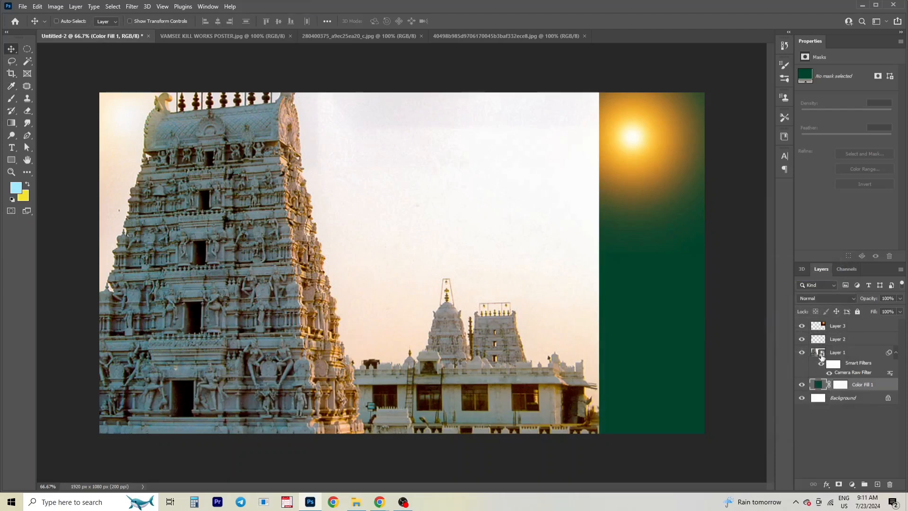
# Try to delete the sky beside the tower from the temple layer with the Magic Wand, and undo the layer's deletion.
pyautogui.click(821, 356)
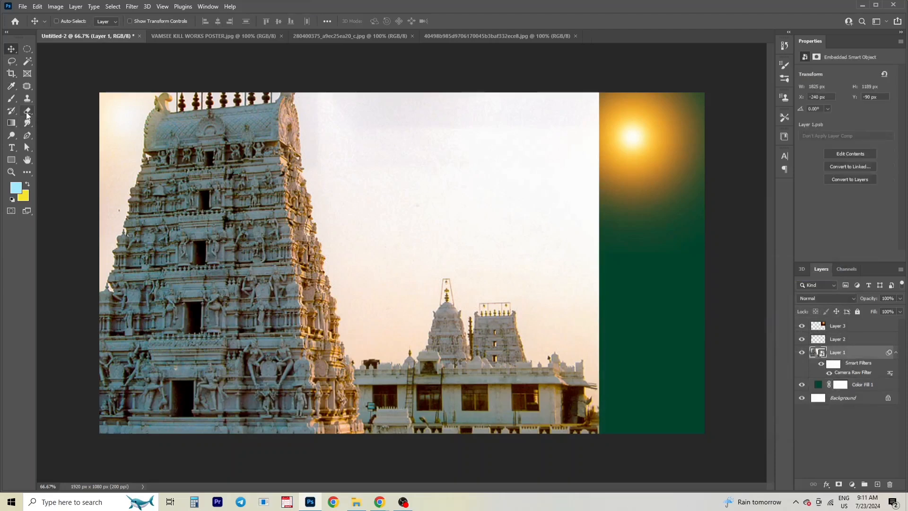
pyautogui.click(24, 63)
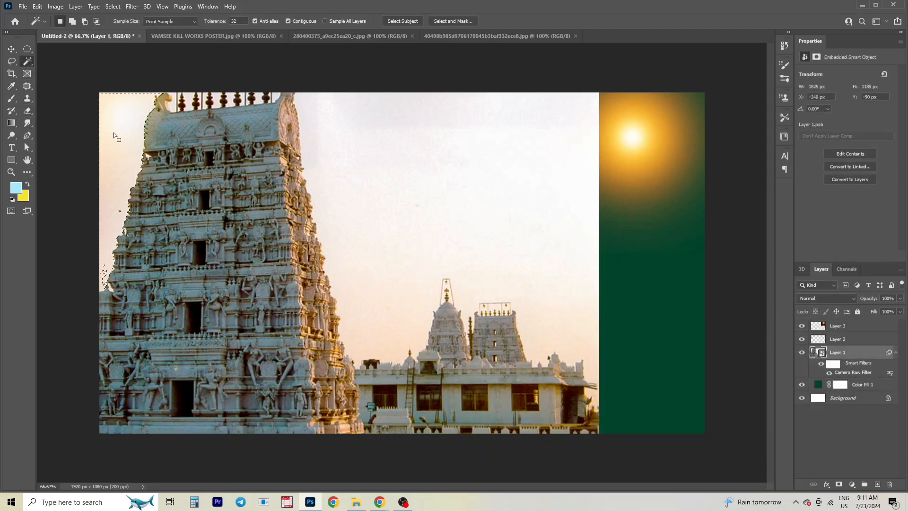
pyautogui.press('Delete')
pyautogui.click(441, 189)
pyautogui.hotkey('ctrl', 'd')
pyautogui.press('Delete')
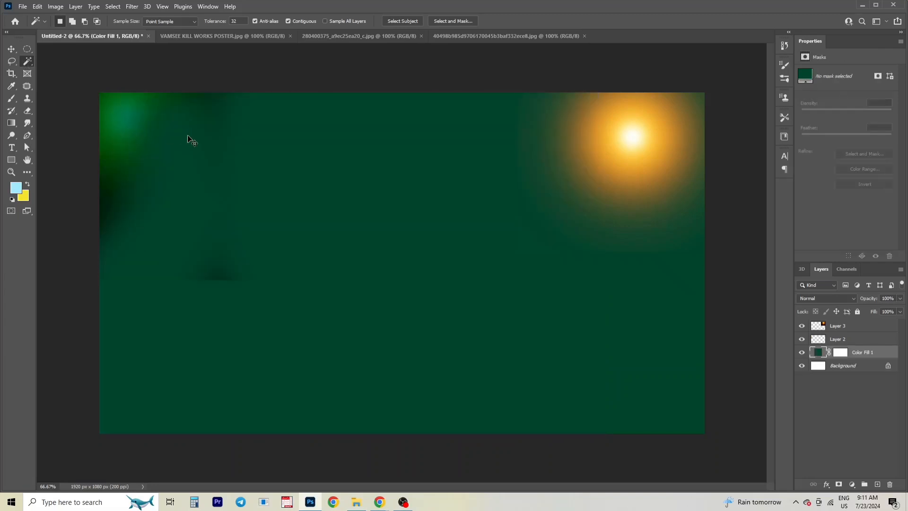
pyautogui.hotkey('ctrl', 'z')
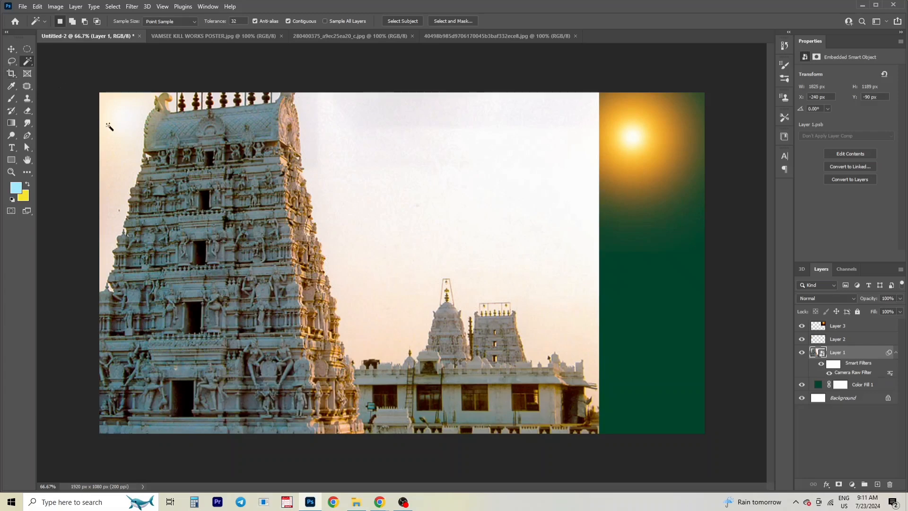
# Try to delete the large sky area between the tower and the green strip from the temple layer with the Magic Wand.
pyautogui.click(350, 169)
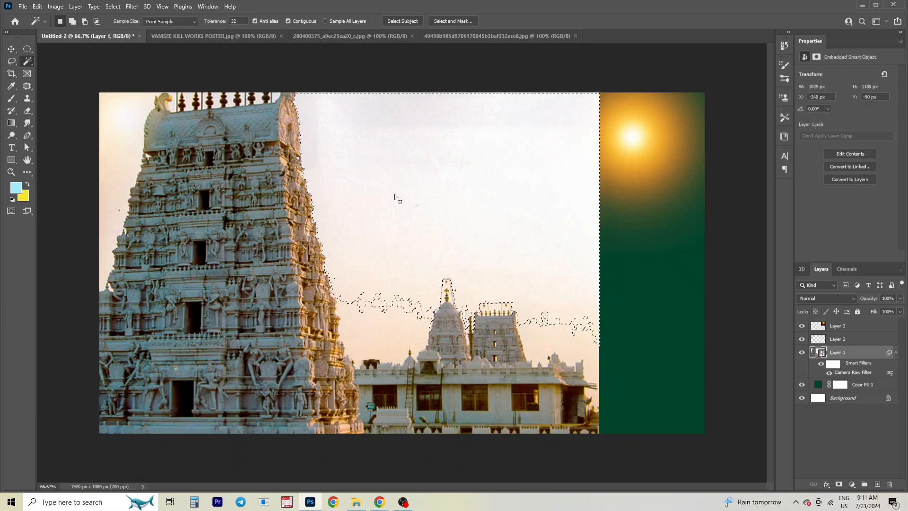
pyautogui.press('Delete')
pyautogui.click(441, 187)
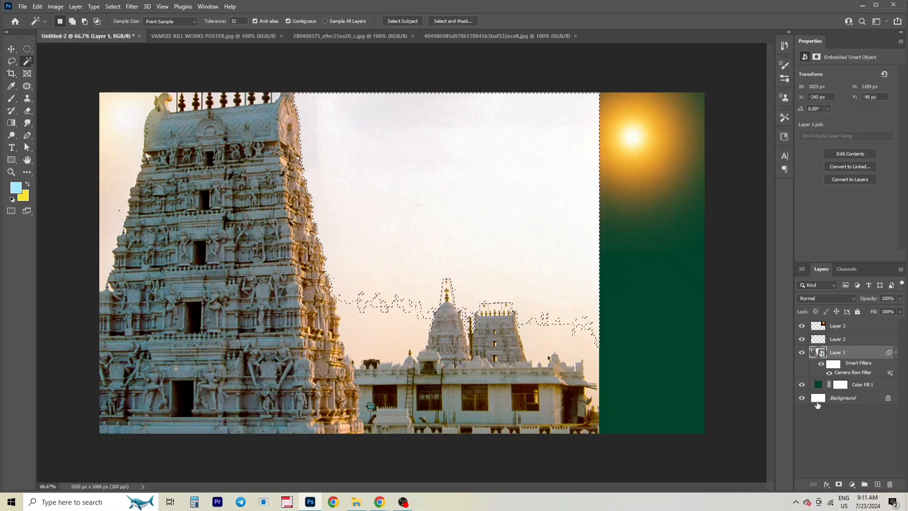
# Hide the temple layer to check what lies beneath, clear the sky selection and show the layer again.
pyautogui.rightClick(818, 353)
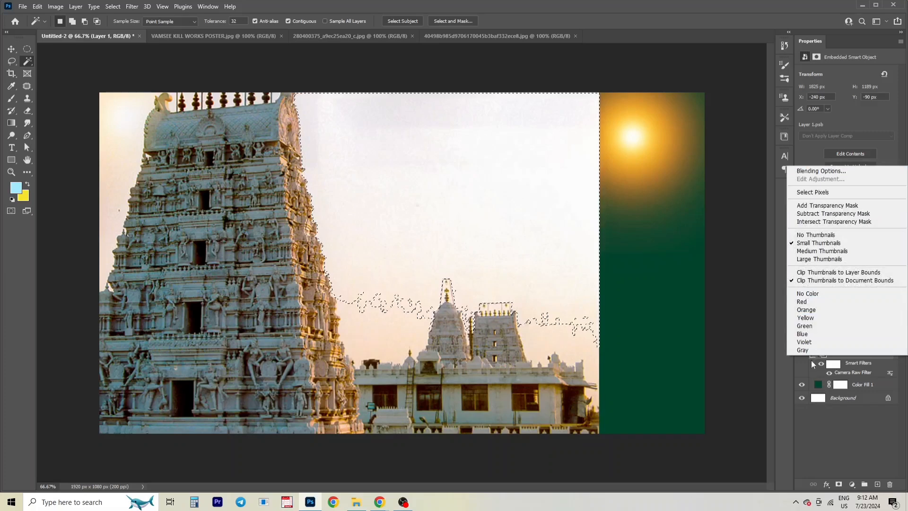
pyautogui.click(810, 362)
pyautogui.click(802, 352)
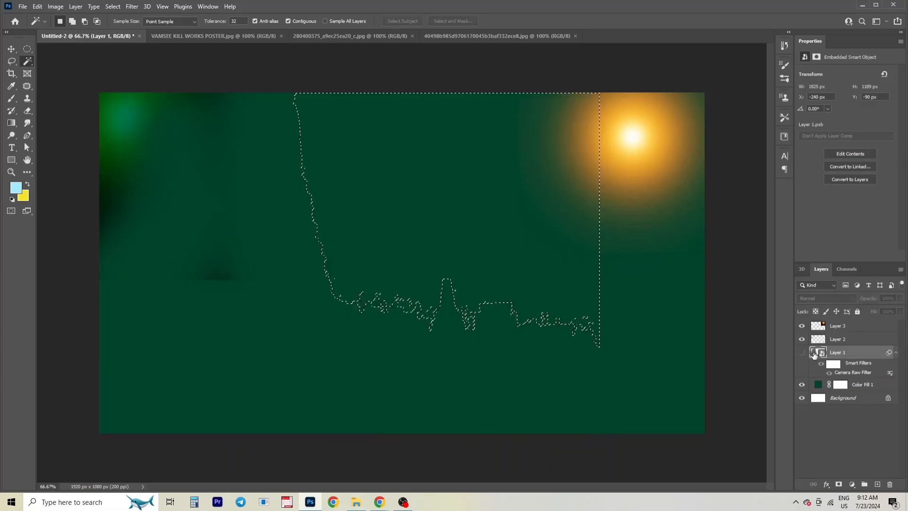
pyautogui.hotkey('ctrl', 'd')
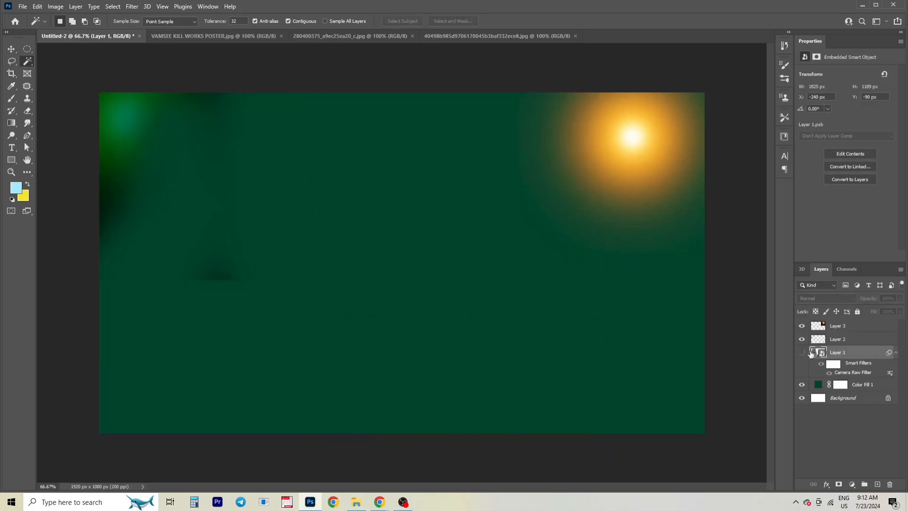
pyautogui.click(802, 352)
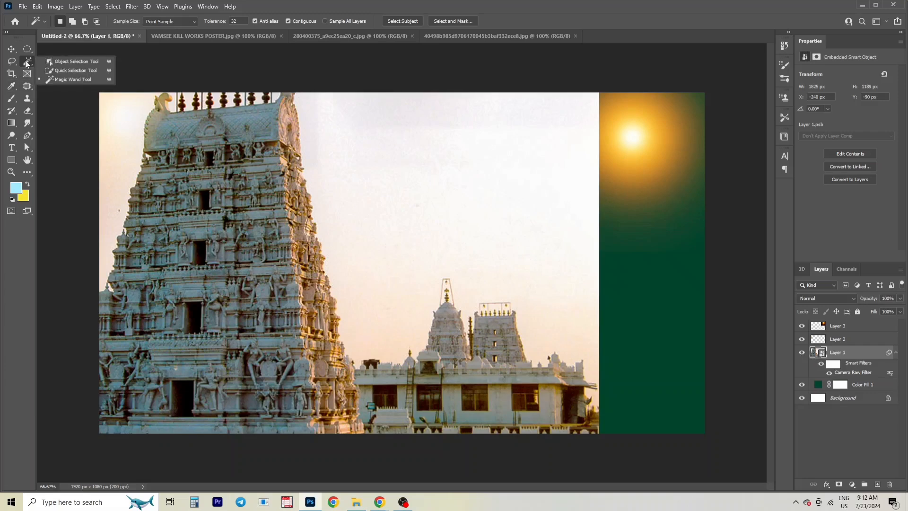
# Cut out the temple tower and buildings with the Quick Selection tool onto a new layer, and hide the original temple layer.
pyautogui.click(74, 70)
pyautogui.moveTo(167, 97)
pyautogui.mouseDown()
pyautogui.moveTo(180, 151)
pyautogui.moveTo(138, 338)
pyautogui.moveTo(239, 107)
pyautogui.moveTo(257, 100)
pyautogui.moveTo(222, 96)
pyautogui.mouseUp()
pyautogui.moveTo(256, 156); pyautogui.dragTo(308, 297)
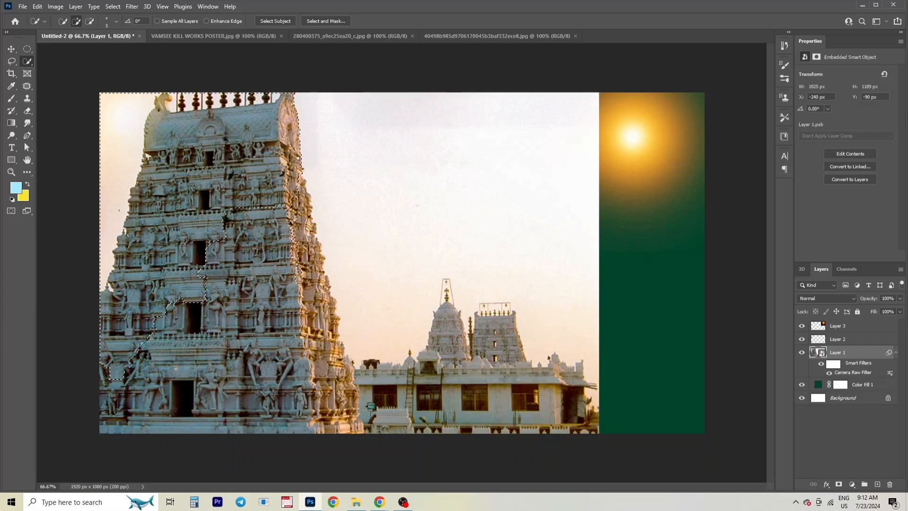
pyautogui.moveTo(217, 258)
pyautogui.mouseDown()
pyautogui.moveTo(203, 316)
pyautogui.moveTo(269, 346)
pyautogui.mouseUp()
pyautogui.moveTo(320, 295)
pyautogui.mouseDown()
pyautogui.moveTo(340, 359)
pyautogui.moveTo(444, 360)
pyautogui.moveTo(476, 341)
pyautogui.moveTo(452, 347)
pyautogui.moveTo(491, 402)
pyautogui.mouseUp()
pyautogui.moveTo(576, 416); pyautogui.dragTo(98, 398)
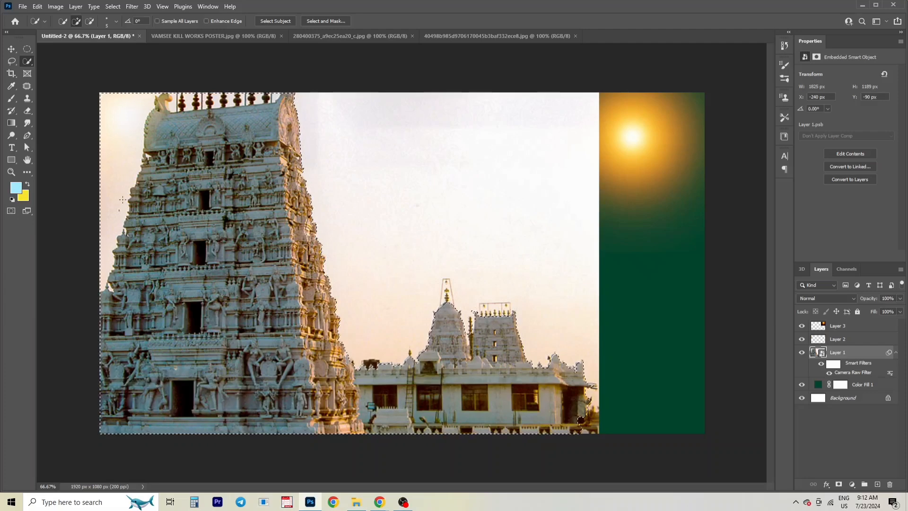
pyautogui.press('alt')
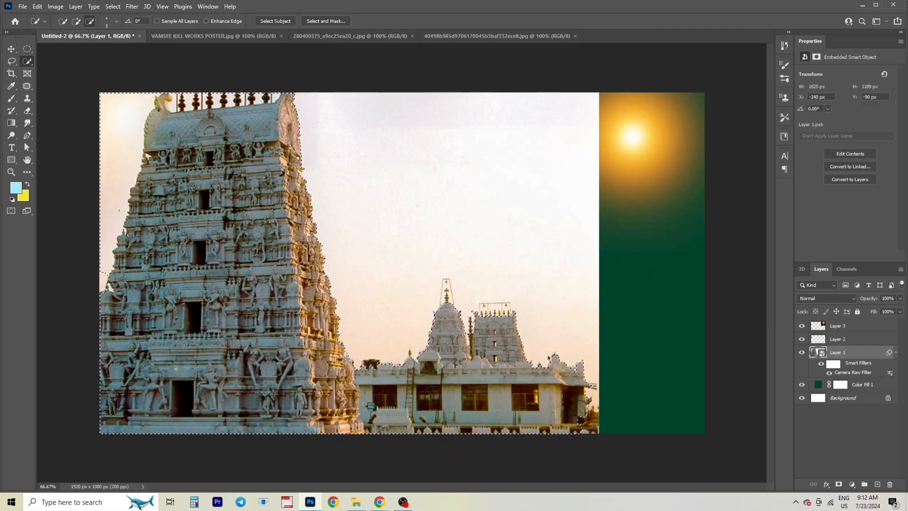
pyautogui.moveTo(129, 212); pyautogui.dragTo(144, 158)
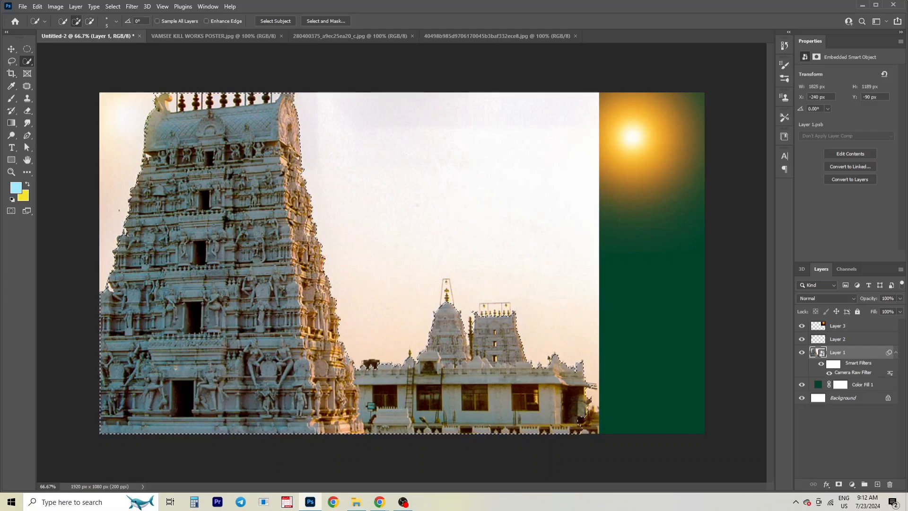
pyautogui.hotkey('ctrl', 'j')
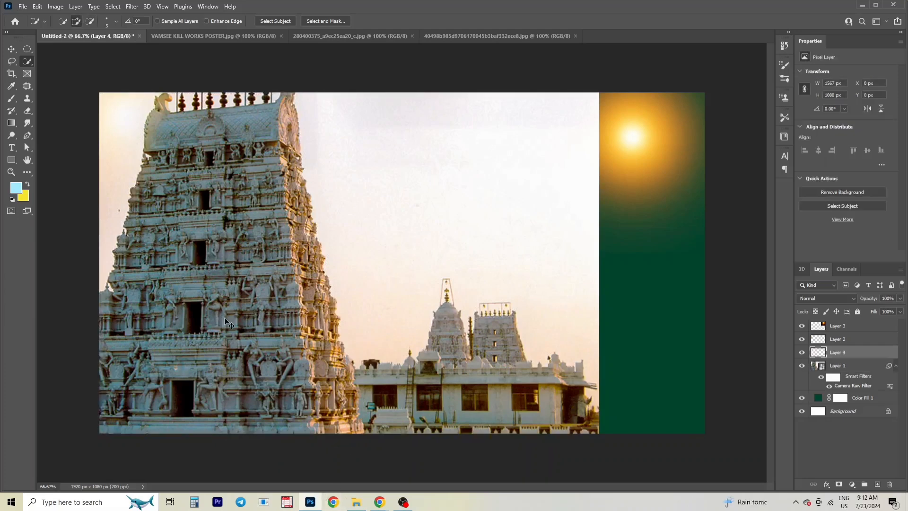
pyautogui.click(802, 365)
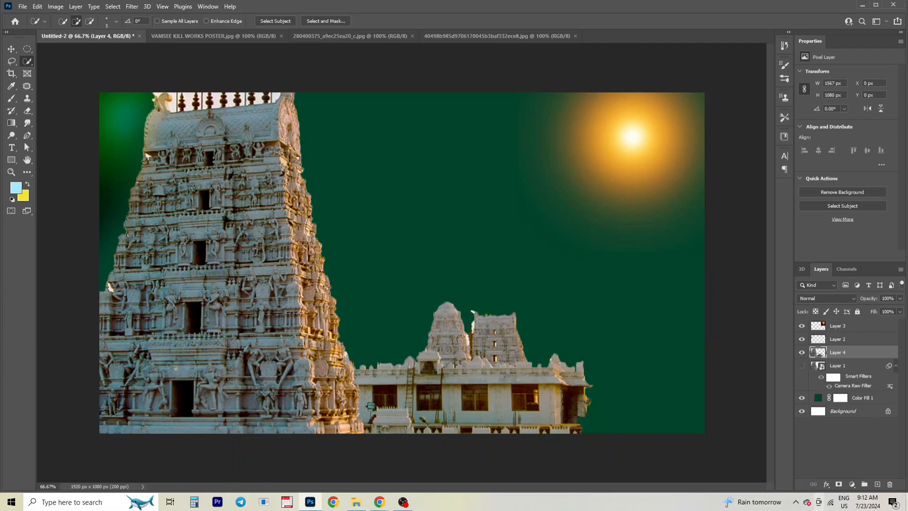
# Scale the temple cutout to about 90%, keeping it against the canvas's left edge with green margins above and below.
pyautogui.hotkey('ctrl', '-')
pyautogui.hotkey('ctrl', '-')
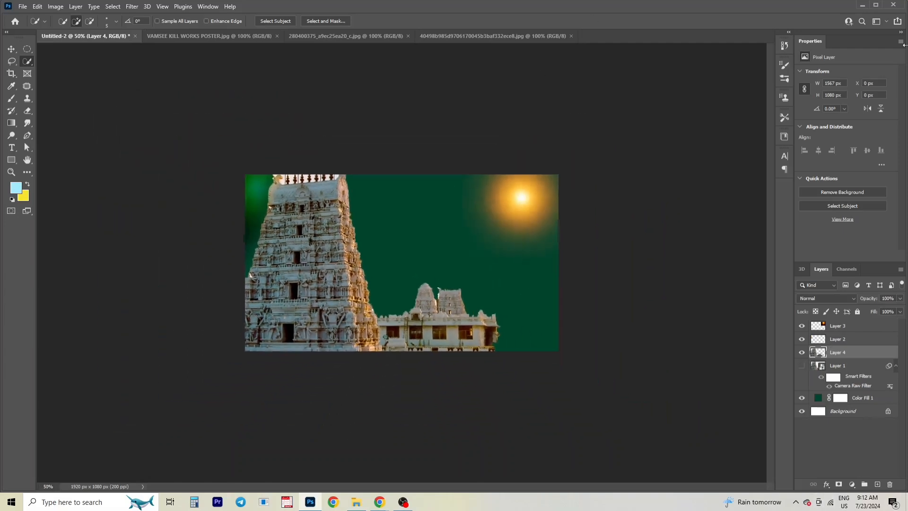
pyautogui.hotkey('ctrl', '+')
pyautogui.hotkey('ctrl', '+')
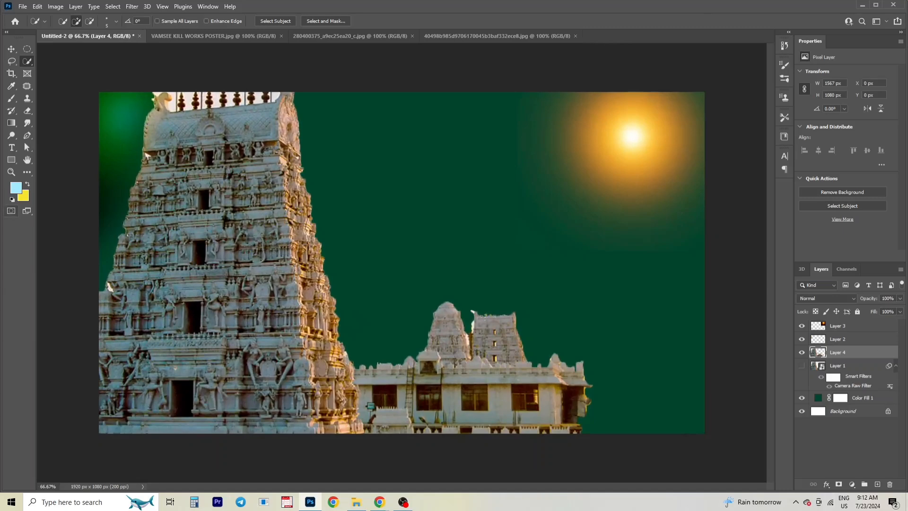
pyautogui.hotkey('ctrl', 't')
pyautogui.moveTo(592, 433); pyautogui.dragTo(542, 398)
pyautogui.moveTo(412, 318)
pyautogui.mouseDown()
pyautogui.moveTo(444, 342)
pyautogui.moveTo(429, 325)
pyautogui.moveTo(413, 328)
pyautogui.mouseUp()
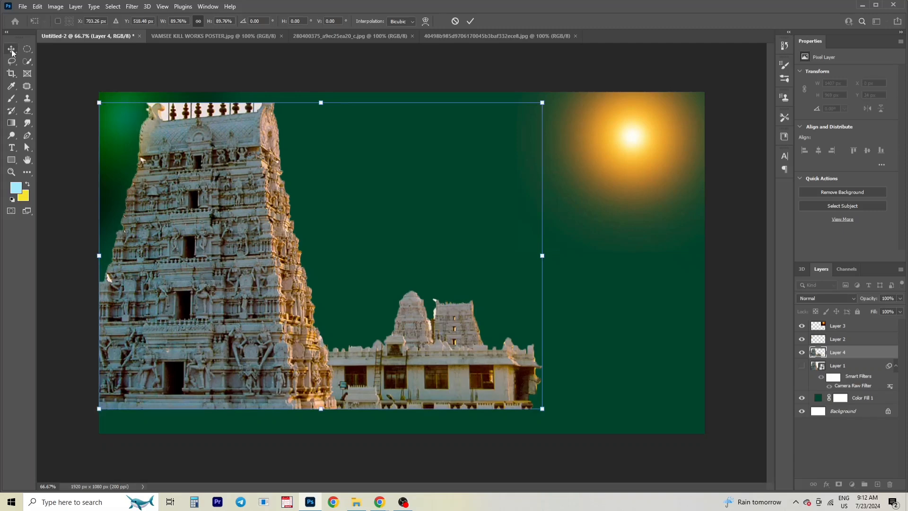
pyautogui.press('Return')
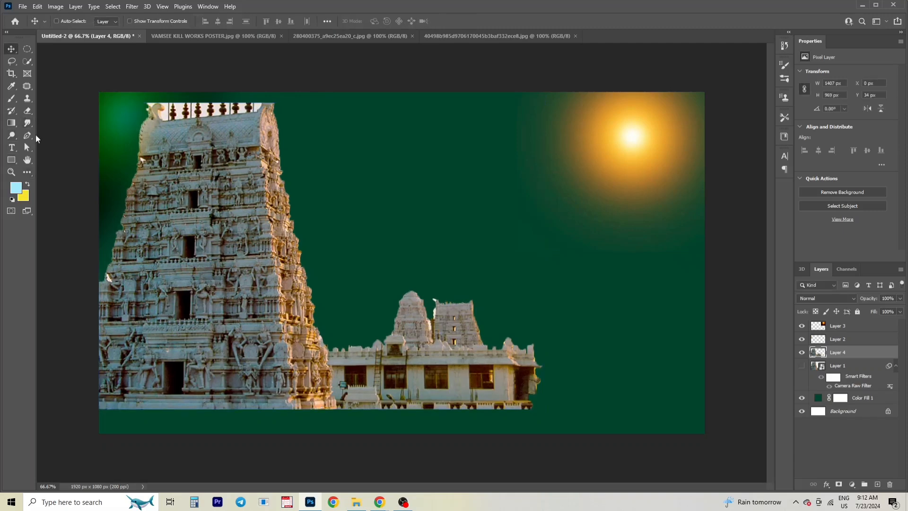
# Draw a white-outlined rectangle about 2076 x 79 px across the canvas's upper edge, extending past both sides.
pyautogui.click(11, 159)
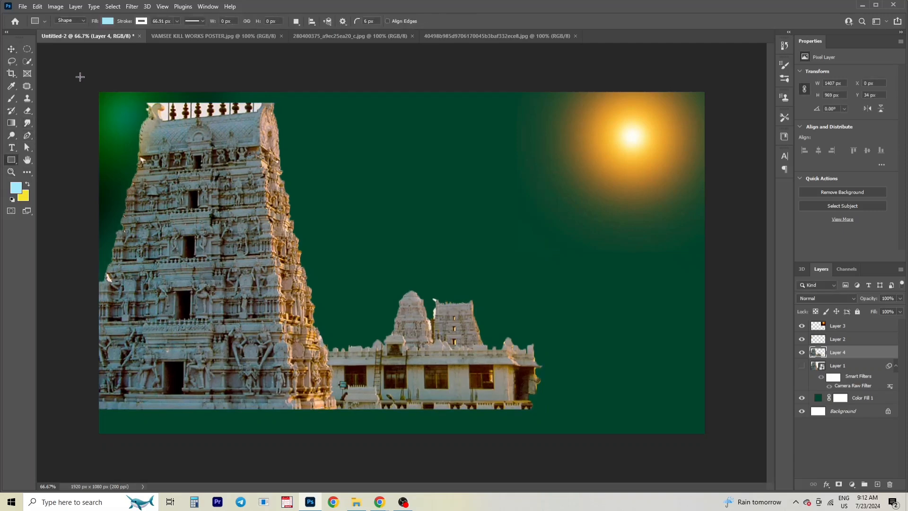
pyautogui.moveTo(77, 76); pyautogui.dragTo(731, 100)
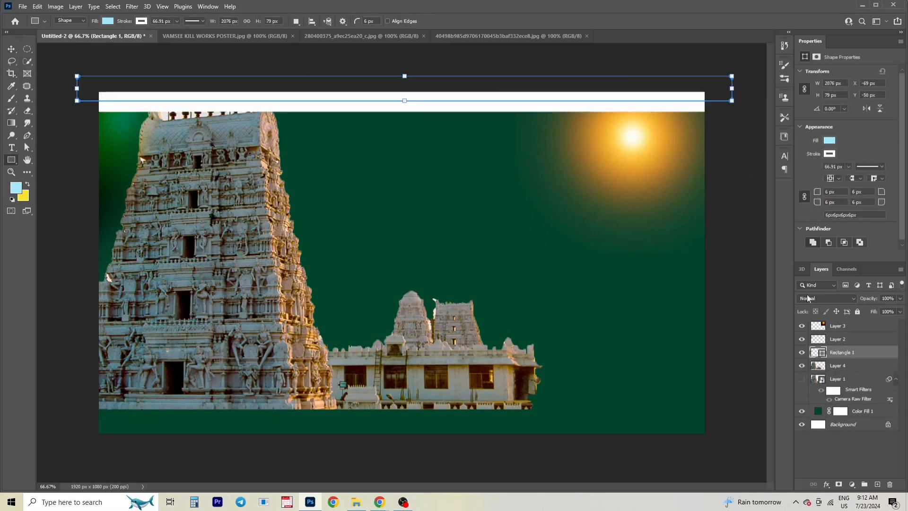
pyautogui.click(10, 50)
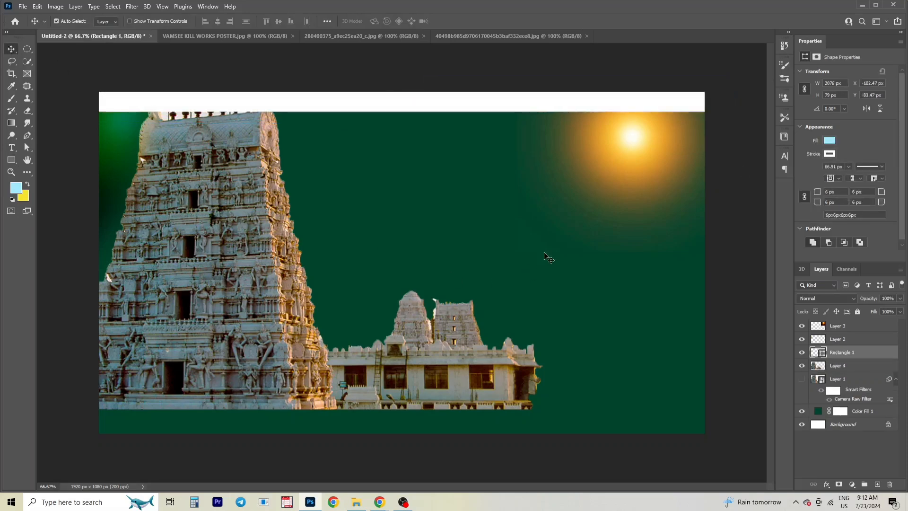
# Nudge the white bar up to a thin strip along the upper canvas edge and place a duplicate along the lower edge.
pyautogui.press('Up')
pyautogui.press('Up')
pyautogui.press('Up')
pyautogui.press('Up')
pyautogui.press('Up')
pyautogui.press('Up')
pyautogui.press('Up')
pyautogui.press('Up')
pyautogui.press('Up')
pyautogui.press('Up')
pyautogui.press('Up')
pyautogui.press('Up')
pyautogui.press('Up')
pyautogui.press('Up')
pyautogui.press('Up')
pyautogui.press('Up')
pyautogui.press('Up')
pyautogui.press('Up')
pyautogui.press('Up')
pyautogui.press('Up')
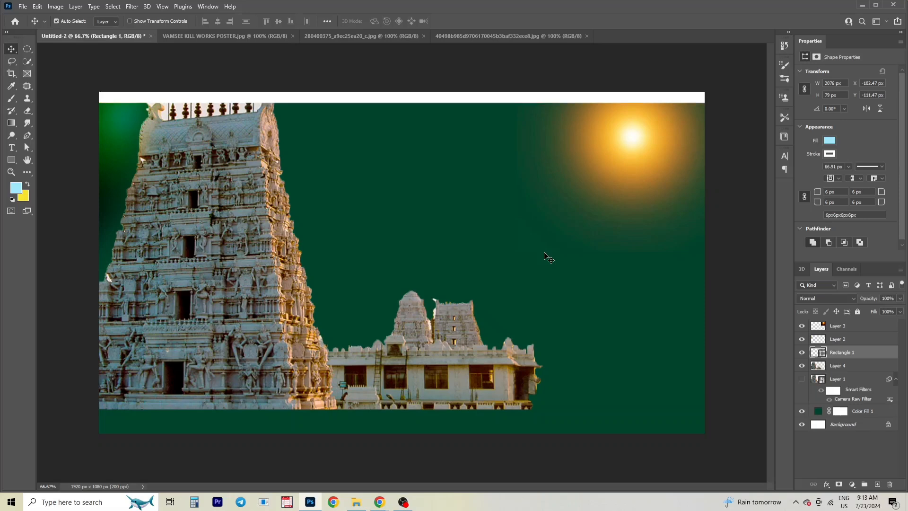
pyautogui.hotkey('ctrl', 'j')
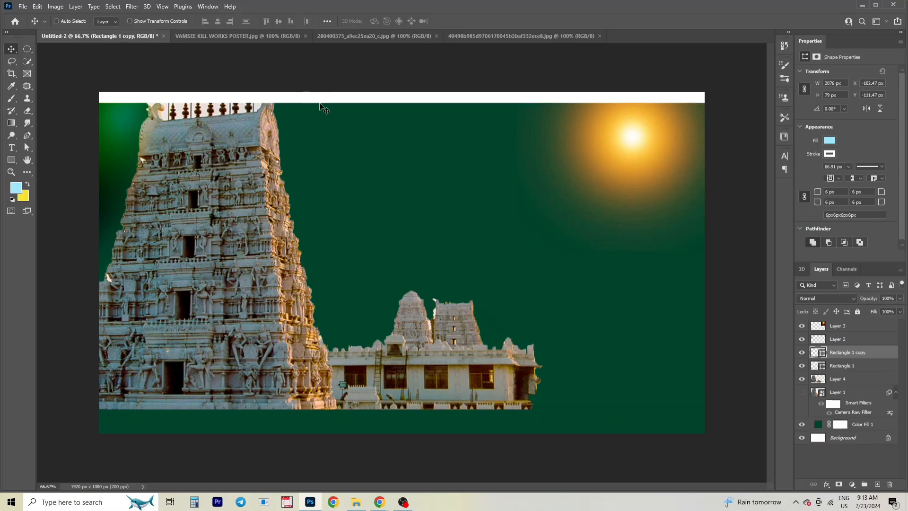
pyautogui.moveTo(320, 103); pyautogui.dragTo(325, 456)
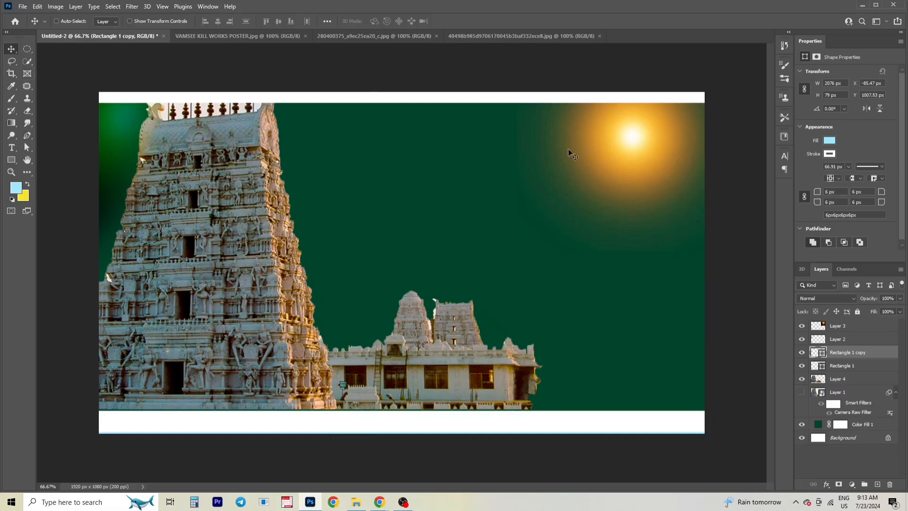
# Scale the temple cutout layer to about 102% so it fills the height between the two white bars.
pyautogui.click(881, 381)
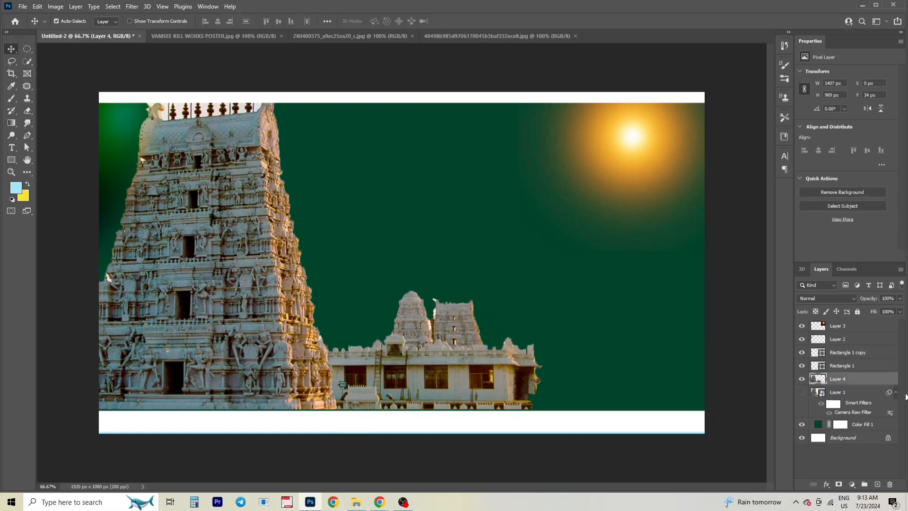
pyautogui.hotkey('ctrl', 't')
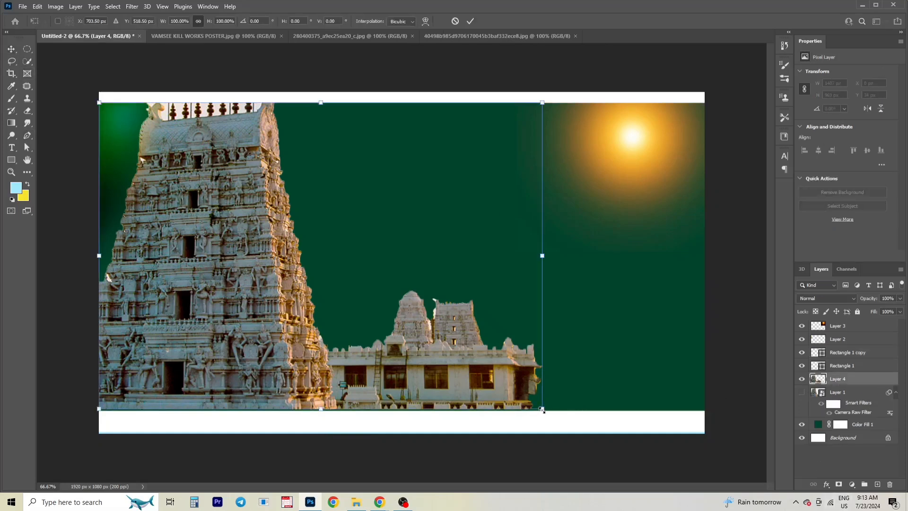
pyautogui.moveTo(542, 410); pyautogui.dragTo(552, 413)
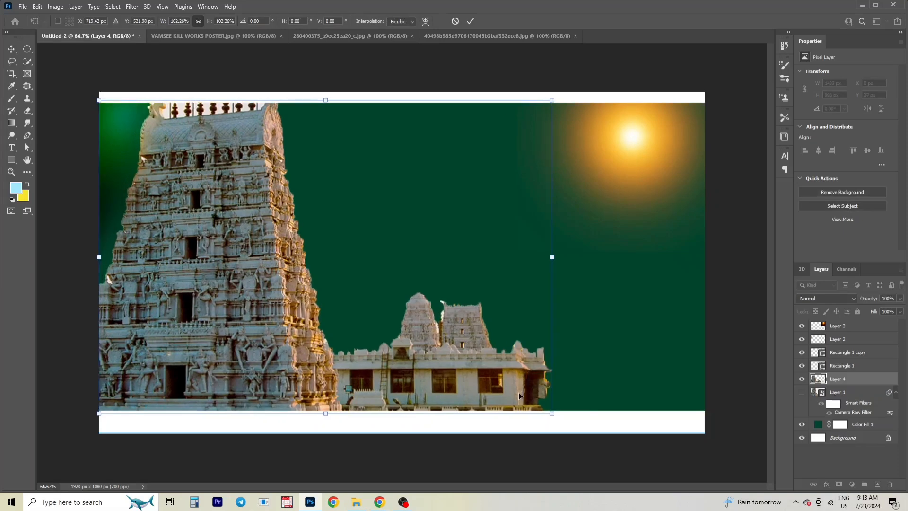
pyautogui.click(12, 49)
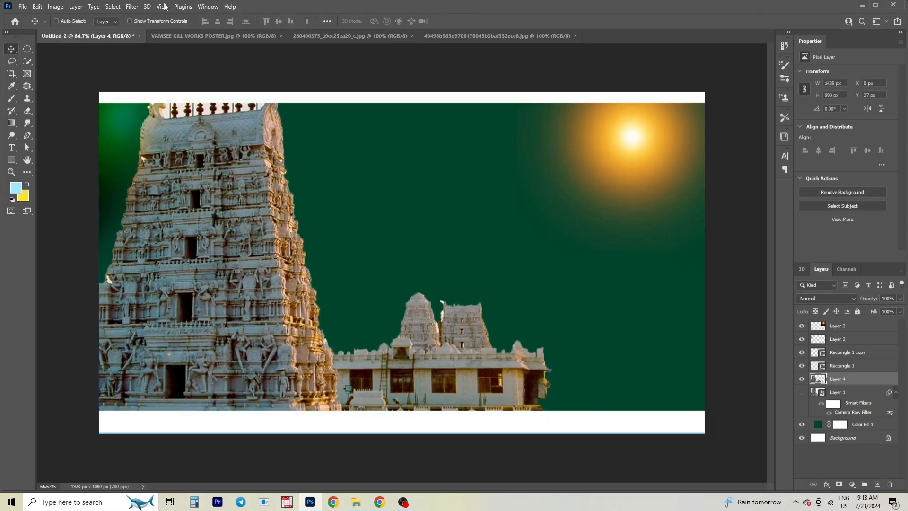
pyautogui.click(22, 6)
pyautogui.click(41, 24)
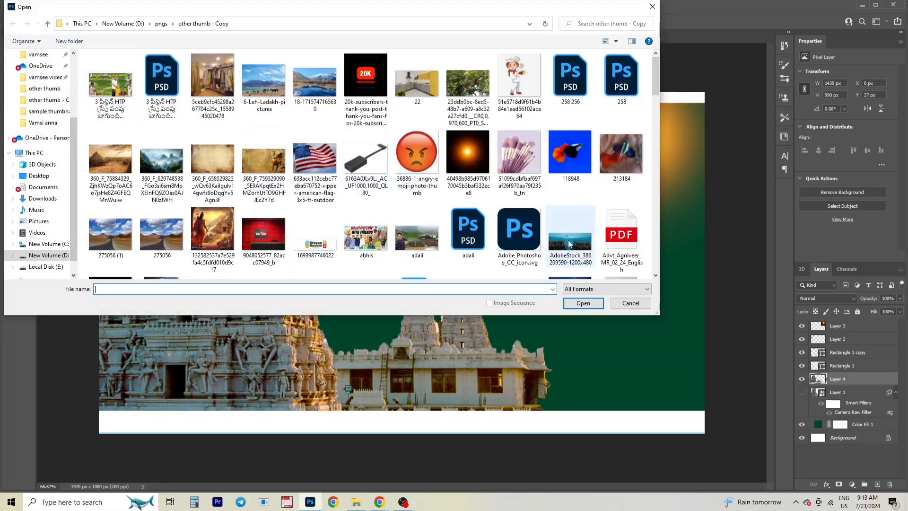
pyautogui.scroll(-10, 515, 244)
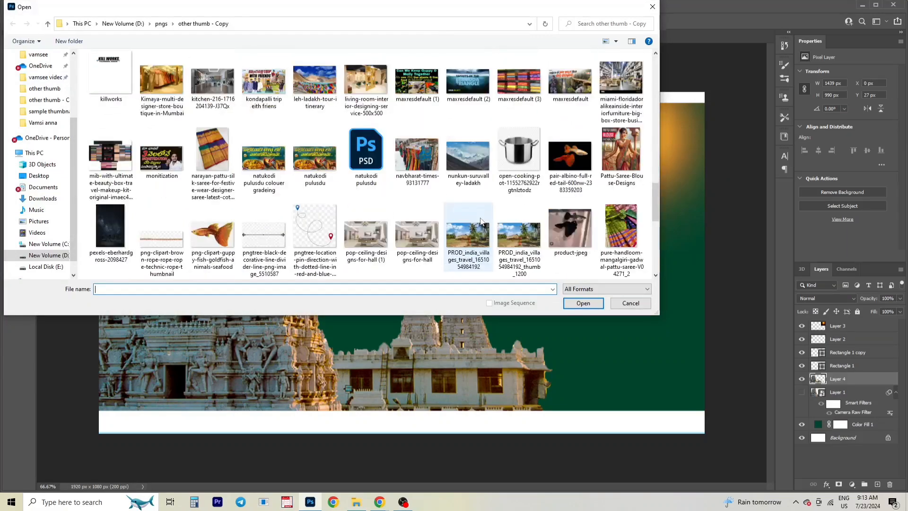
pyautogui.scroll(8, 112, 113)
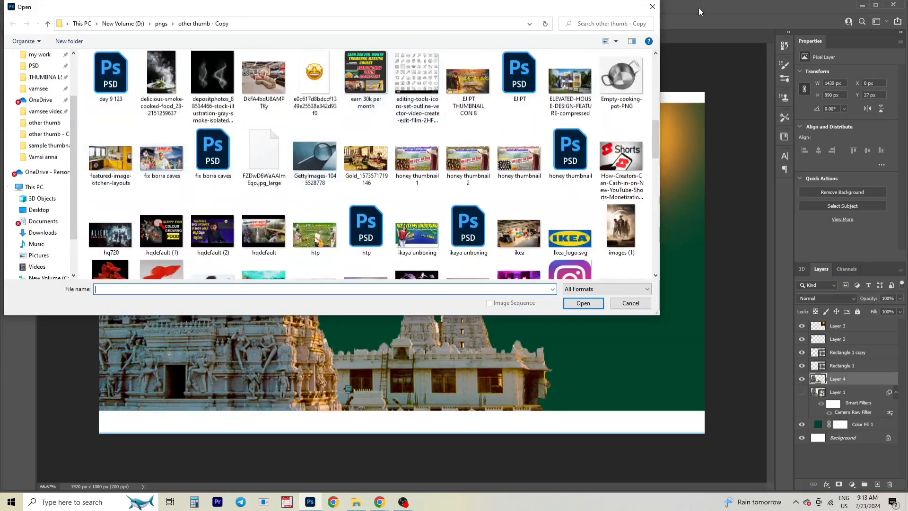
pyautogui.click(652, 7)
# Select the whole figure of the man in the VAMSEE KILL WORKS POSTER image with the Quick Selection tool.
pyautogui.click(192, 36)
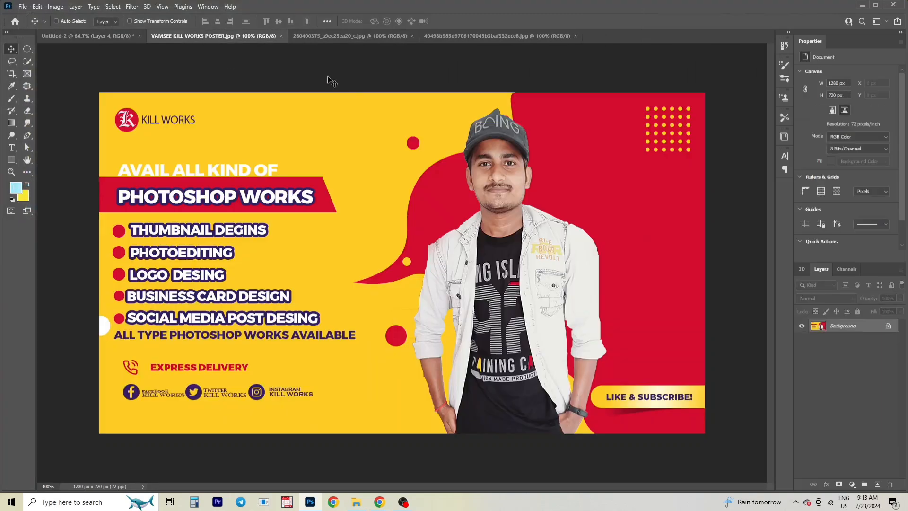
pyautogui.click(27, 61)
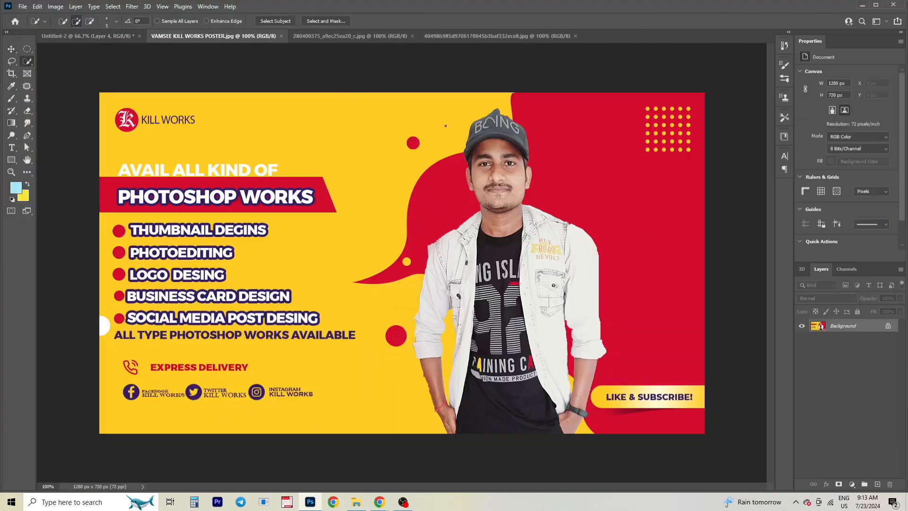
pyautogui.moveTo(495, 121)
pyautogui.mouseDown()
pyautogui.moveTo(499, 158)
pyautogui.moveTo(487, 178)
pyautogui.moveTo(498, 224)
pyautogui.moveTo(484, 203)
pyautogui.moveTo(517, 181)
pyautogui.moveTo(546, 251)
pyautogui.moveTo(579, 262)
pyautogui.mouseUp()
pyautogui.moveTo(554, 410); pyautogui.dragTo(504, 399)
pyautogui.moveTo(446, 416); pyautogui.dragTo(432, 374)
pyautogui.moveTo(447, 266); pyautogui.dragTo(428, 297)
pyautogui.moveTo(450, 325); pyautogui.dragTo(452, 342)
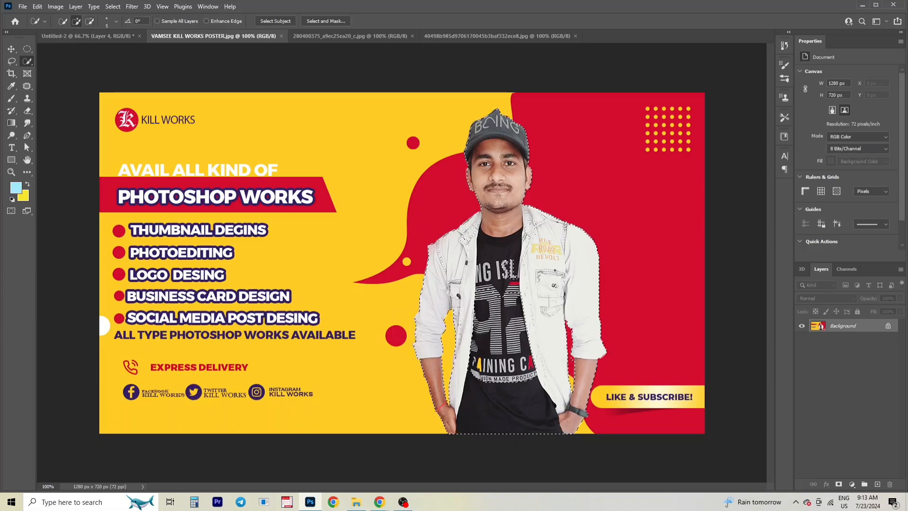
# Try copying the selected man to a new layer to check the cutout, and undo the copy.
pyautogui.hotkey('ctrl', 'j')
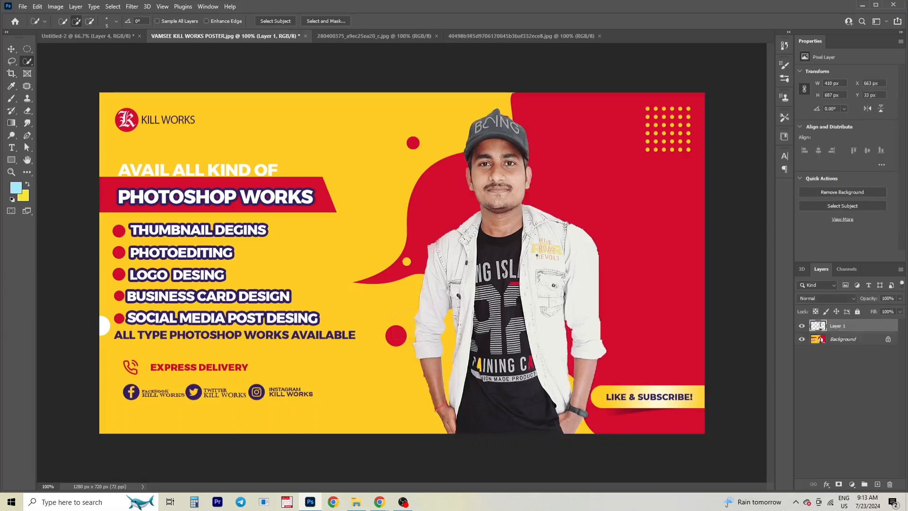
pyautogui.click(802, 339)
pyautogui.click(803, 338)
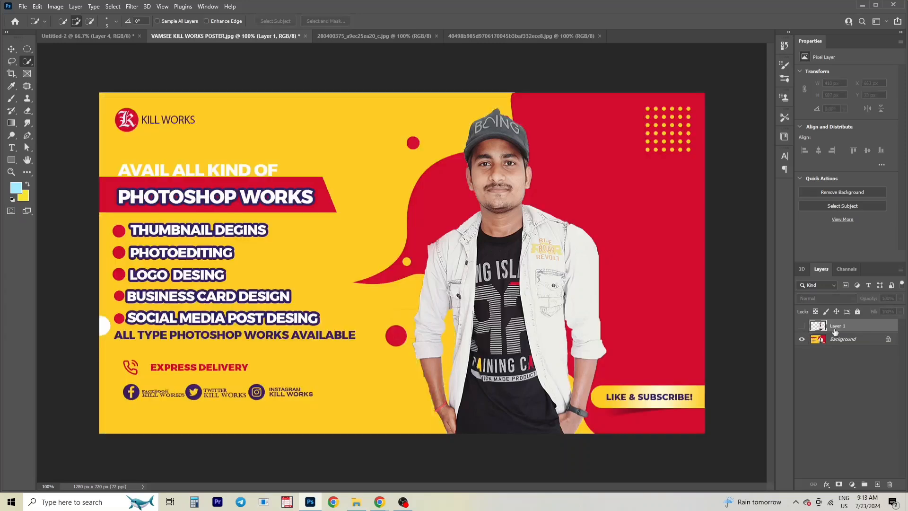
pyautogui.click(802, 327)
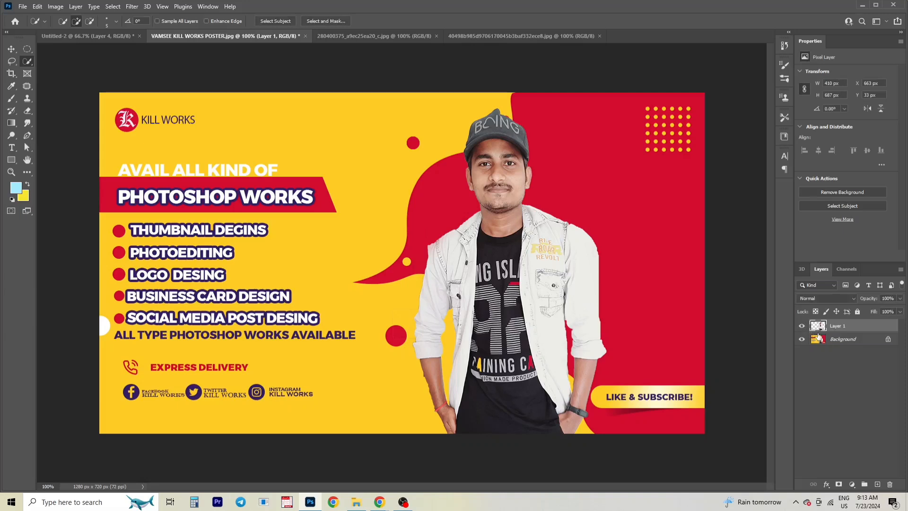
pyautogui.hotkey('ctrl', 'z')
pyautogui.hotkey('ctrl', 'z')
pyautogui.hotkey('ctrl', 'z')
pyautogui.hotkey('ctrl', 'z')
pyautogui.hotkey('ctrl', 'z')
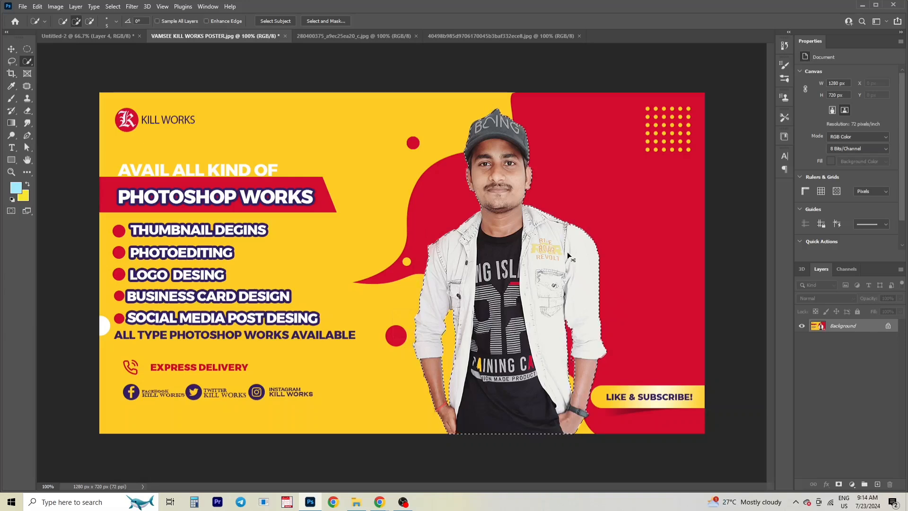
# Copy the selected man onto a new layer over the hidden poster background and place the cutout in the temple composition.
pyautogui.hotkey('ctrl', 'j')
pyautogui.click(802, 340)
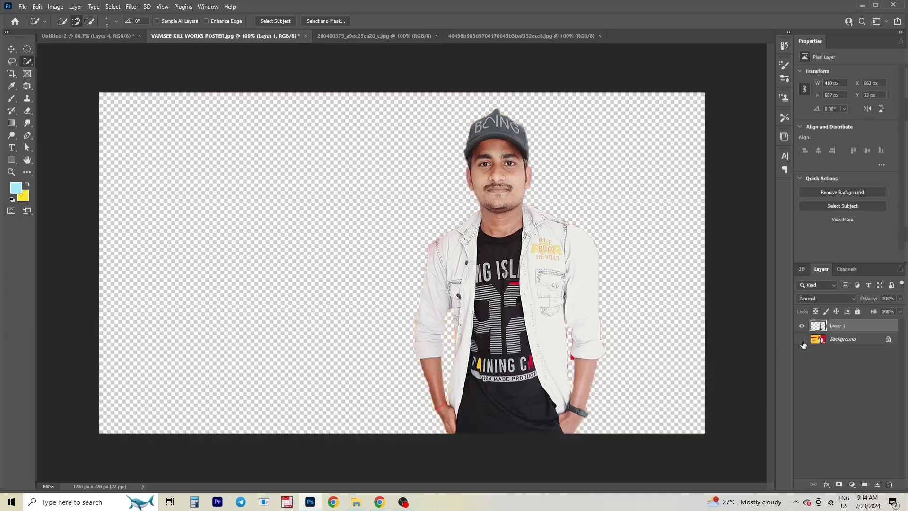
pyautogui.click(10, 49)
pyautogui.moveTo(556, 272); pyautogui.dragTo(460, 293)
# Scale the man to about 141% and rotate him about 7.7° in front of the orange glow, with his layer above Layer 3.
pyautogui.hotkey('ctrl', 't')
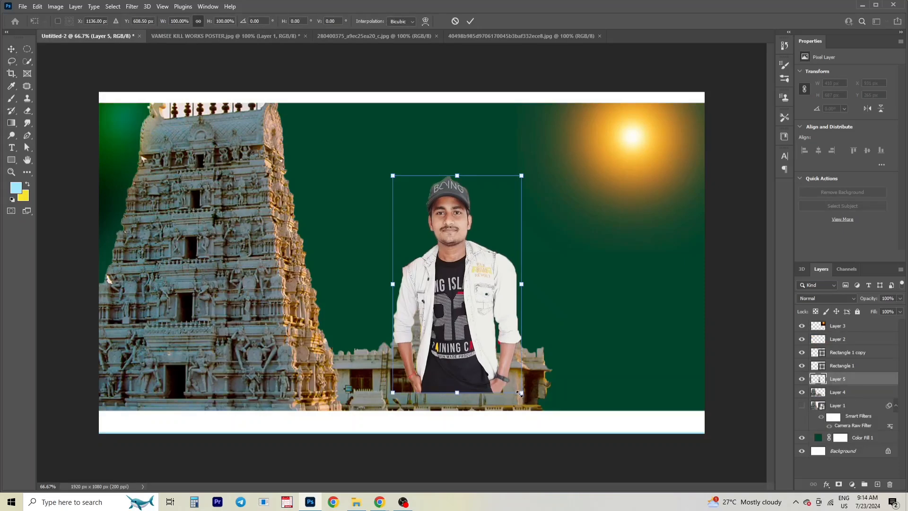
pyautogui.moveTo(519, 393); pyautogui.dragTo(600, 290)
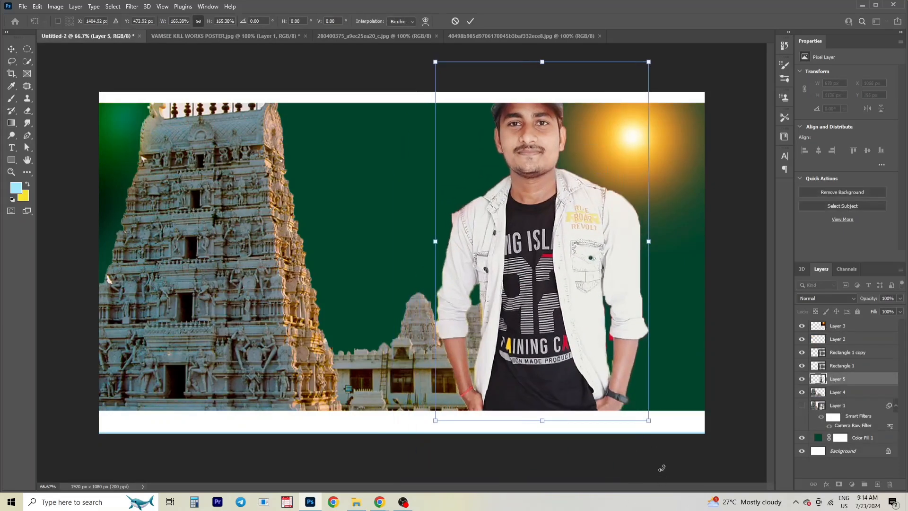
pyautogui.moveTo(662, 468); pyautogui.dragTo(686, 445)
pyautogui.moveTo(671, 405); pyautogui.dragTo(633, 358)
pyautogui.moveTo(578, 321); pyautogui.dragTo(628, 373)
pyautogui.moveTo(677, 113); pyautogui.dragTo(704, 160)
pyautogui.moveTo(573, 302); pyautogui.dragTo(616, 275)
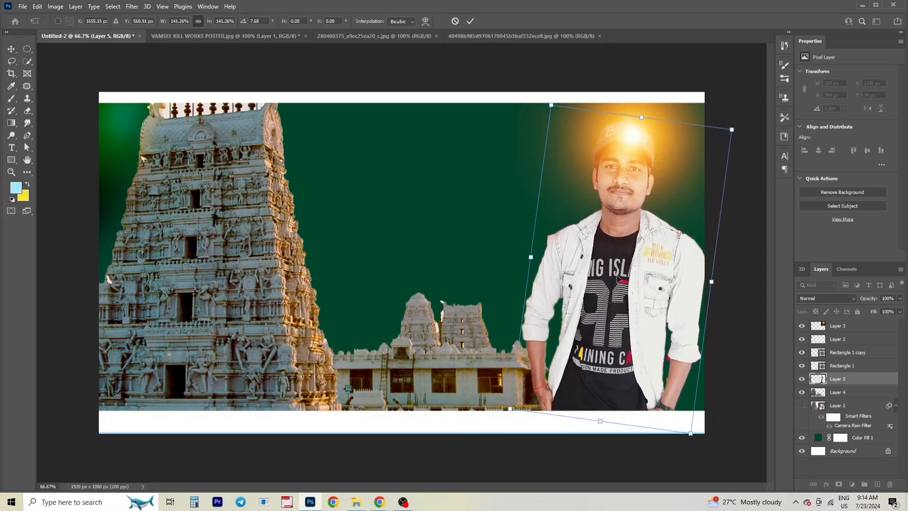
pyautogui.press('Return')
pyautogui.moveTo(851, 381); pyautogui.dragTo(859, 319)
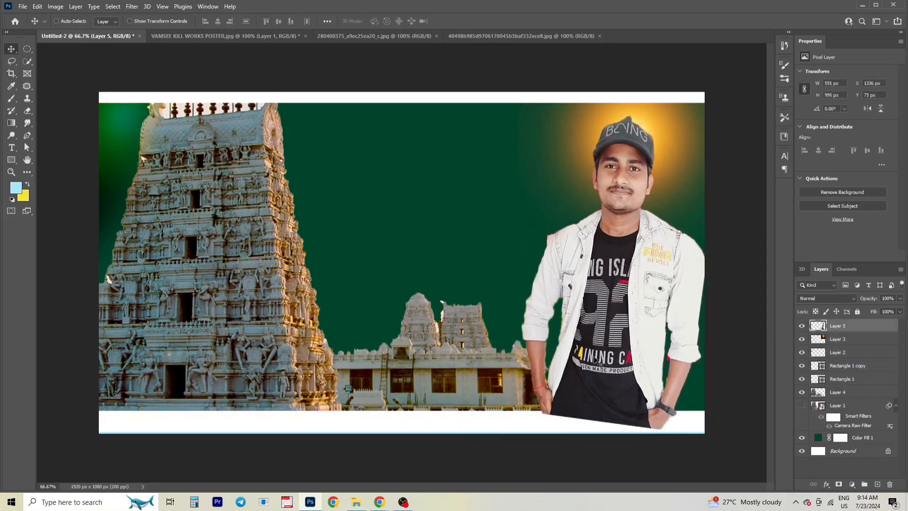
# Scale the man's cutout down slightly and reposition it in front of the orange glow, with his feet-end over the lower white bar.
pyautogui.moveTo(586, 354); pyautogui.dragTo(593, 363)
pyautogui.hotkey('ctrl', 't')
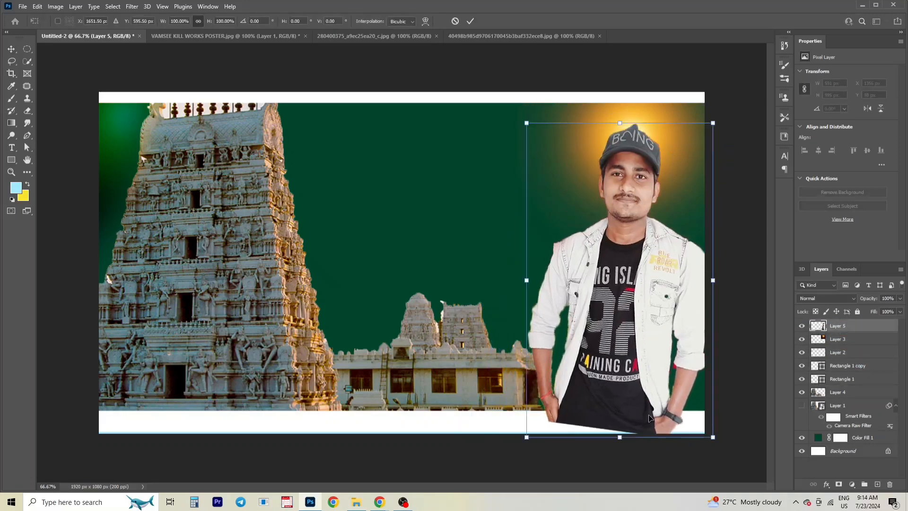
pyautogui.moveTo(713, 438); pyautogui.dragTo(679, 423)
# Move the man's Layer 5 beneath the temple's Layer 4 and the orange glow's Layer 3 directly above Color Fill 1.
pyautogui.moveTo(847, 334); pyautogui.dragTo(855, 393)
pyautogui.moveTo(837, 325); pyautogui.dragTo(870, 425)
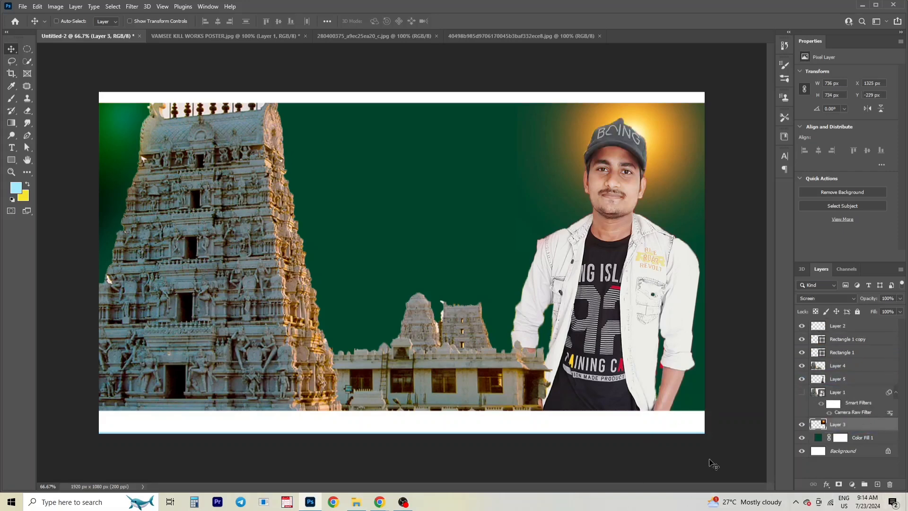
pyautogui.hotkey('ctrl', '-')
pyautogui.hotkey('ctrl', '+')
pyautogui.hotkey('ctrl', '-')
pyautogui.hotkey('ctrl', '+')
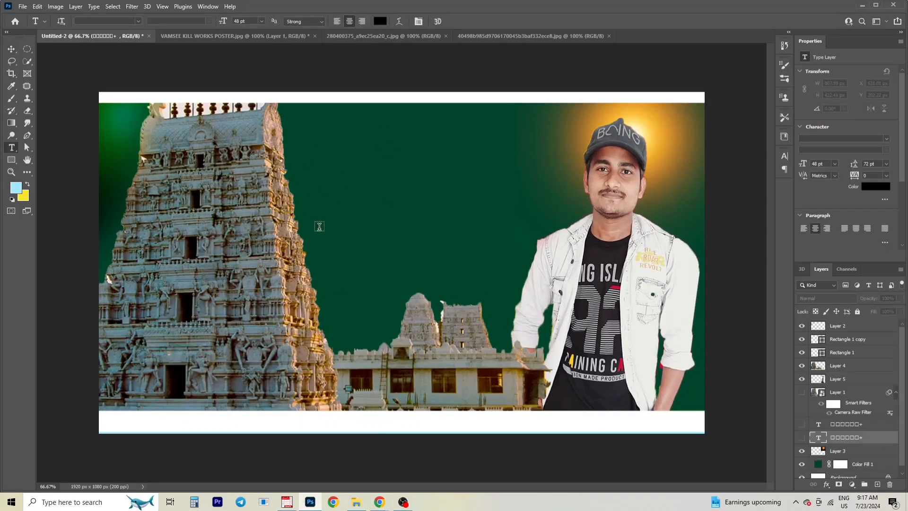
# Add the text "అన్నవరం" between the temple and the man, in a text box about 974 x 283 px.
pyautogui.moveTo(326, 179); pyautogui.dragTo(517, 268)
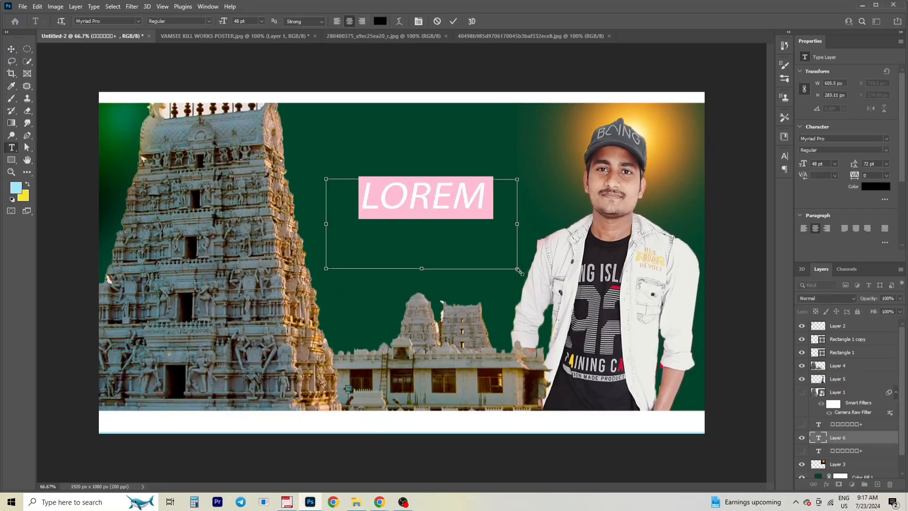
pyautogui.write('అన్నవ')
pyautogui.hotkey('ctrl', 'a')
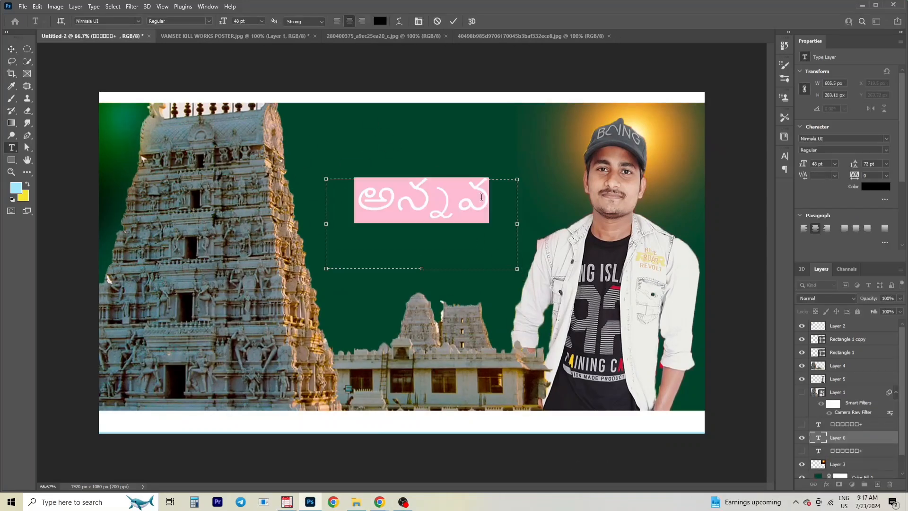
pyautogui.moveTo(520, 222); pyautogui.dragTo(638, 238)
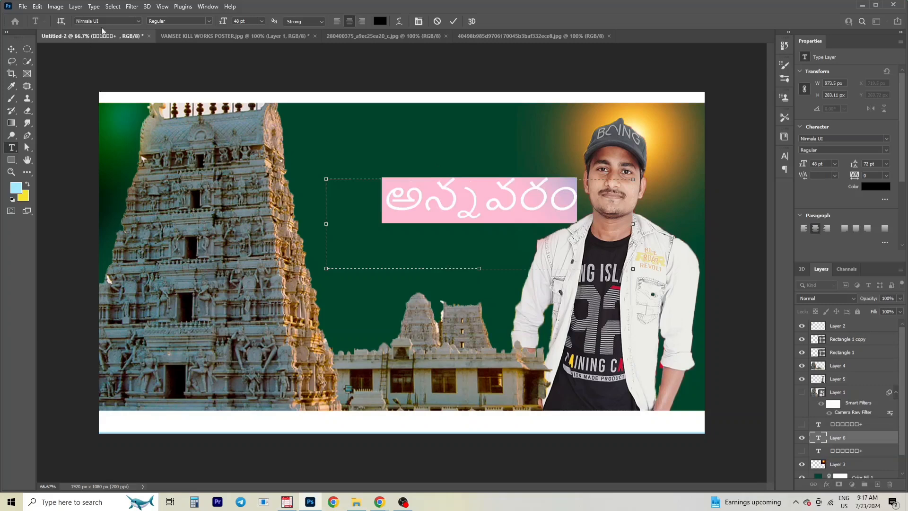
# Try the Ramabhadra font on the అన్నవరం text, and set its font to GIST-TLOTPavani Bold.
pyautogui.click(138, 21)
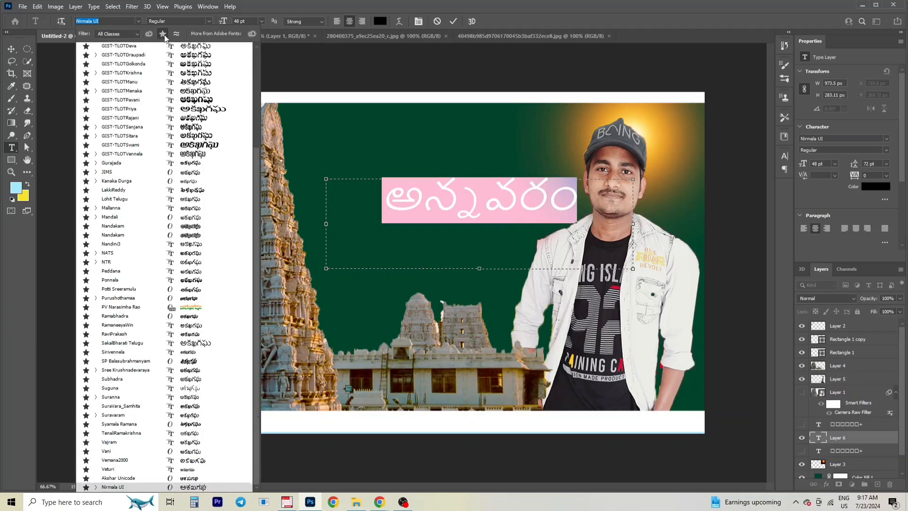
pyautogui.click(163, 34)
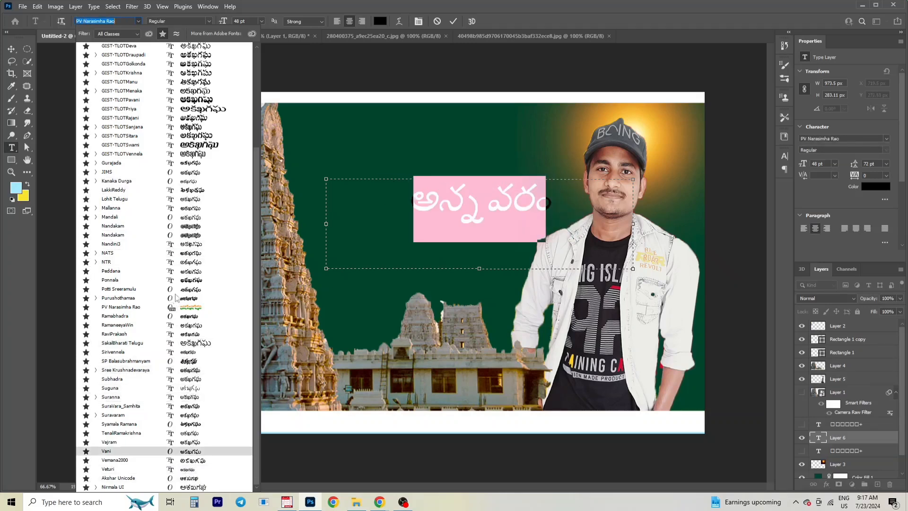
pyautogui.click(113, 316)
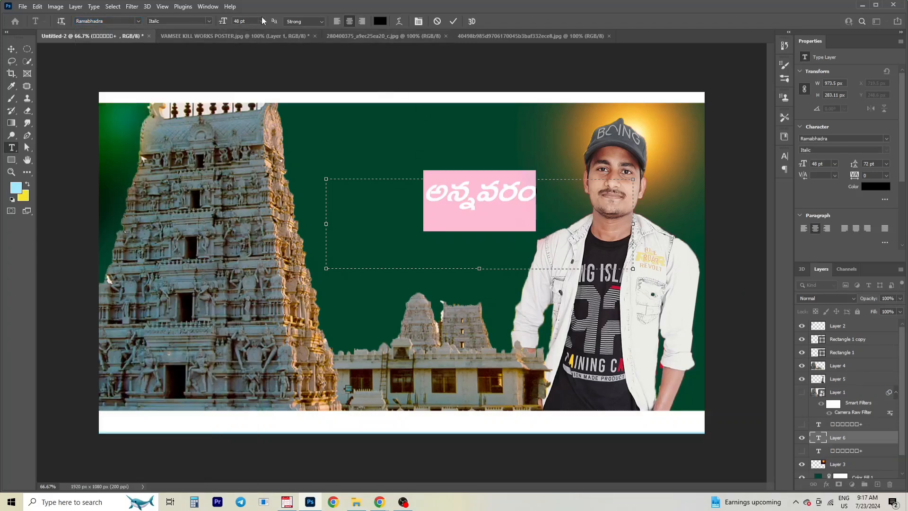
pyautogui.click(139, 22)
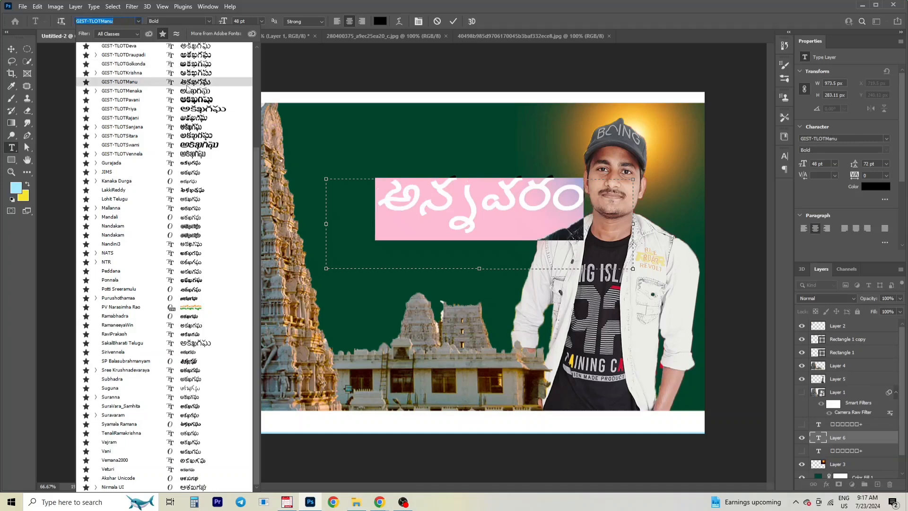
pyautogui.click(188, 100)
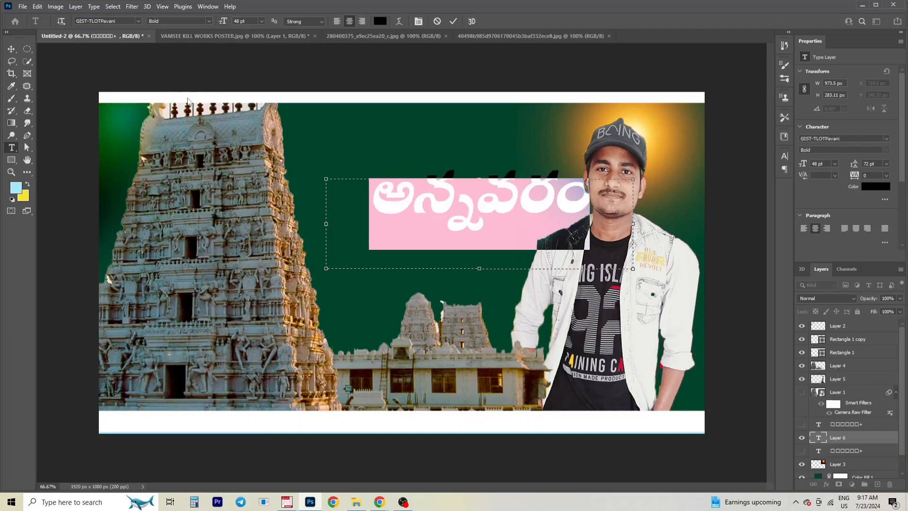
# Move the అన్నవరం title up between the temple and the man's head and colour it white (ffffff).
pyautogui.click(11, 48)
pyautogui.moveTo(510, 208); pyautogui.dragTo(449, 175)
pyautogui.doubleClick(449, 175)
pyautogui.click(380, 21)
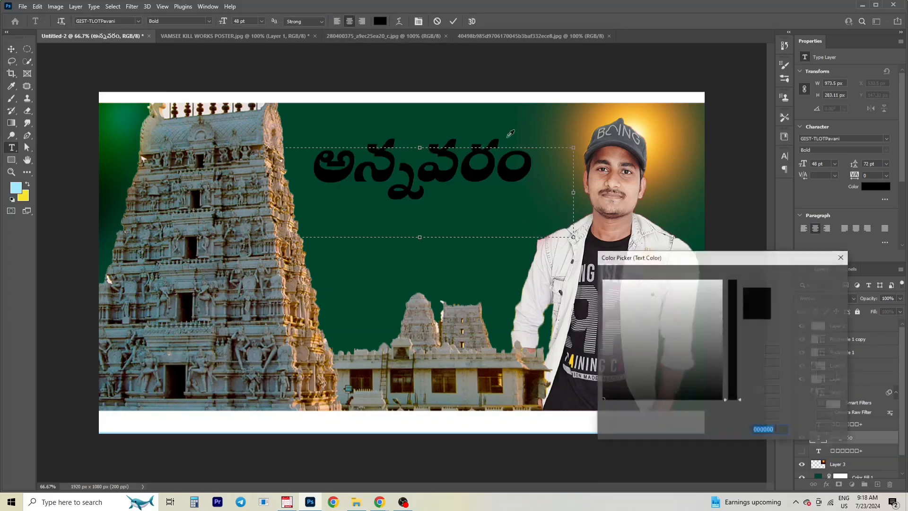
pyautogui.moveTo(702, 294); pyautogui.dragTo(581, 273)
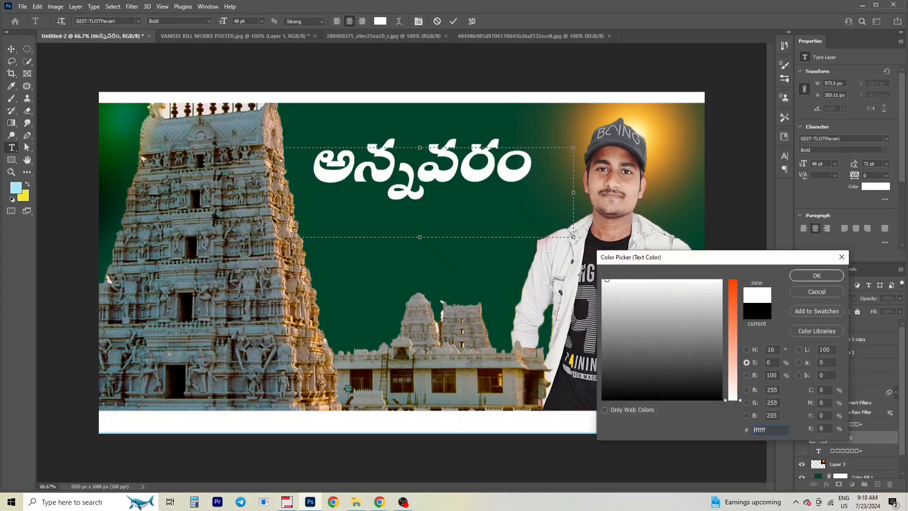
pyautogui.click(814, 277)
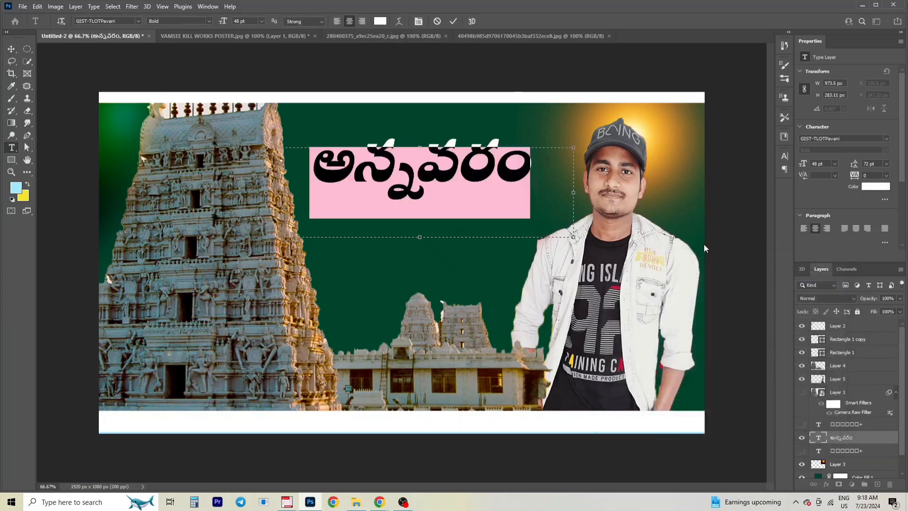
# Add a black (000000) drop shadow to the అన్నవరం text layer at 100% opacity.
pyautogui.click(876, 442)
pyautogui.doubleClick(862, 435)
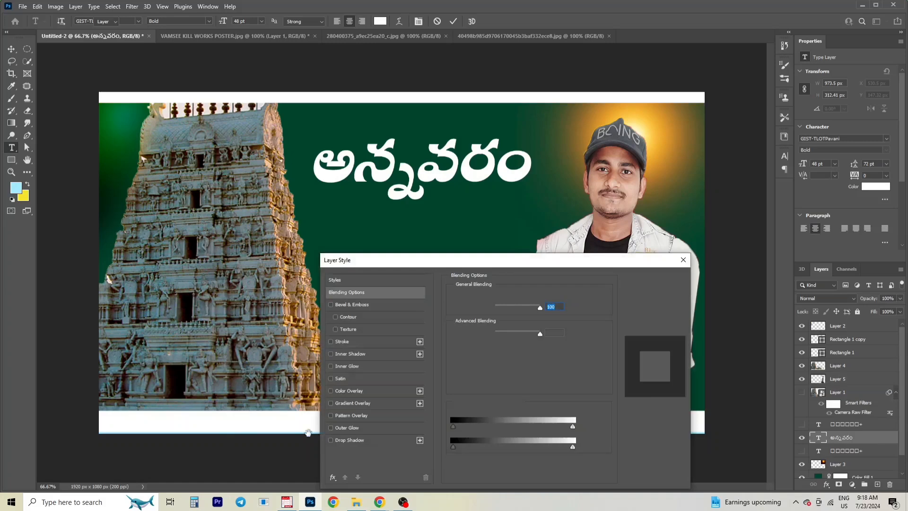
pyautogui.click(331, 441)
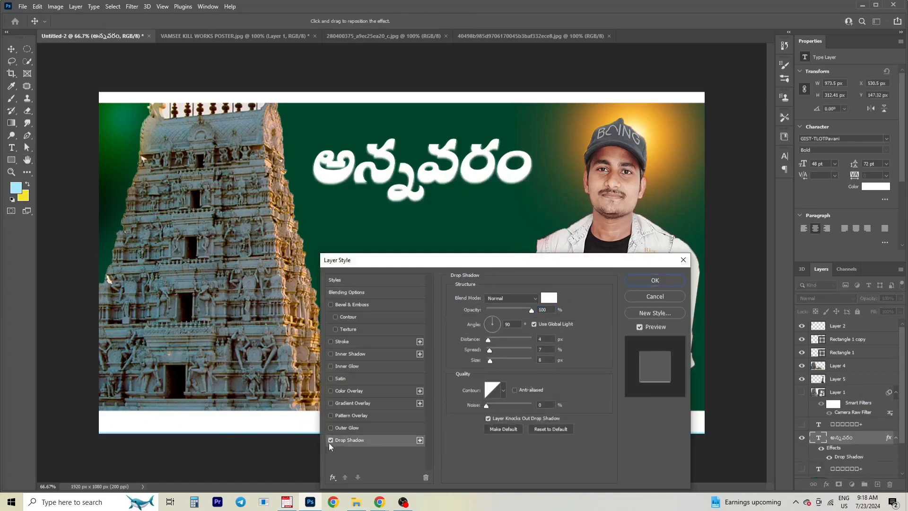
pyautogui.click(548, 298)
pyautogui.moveTo(640, 341); pyautogui.dragTo(701, 421)
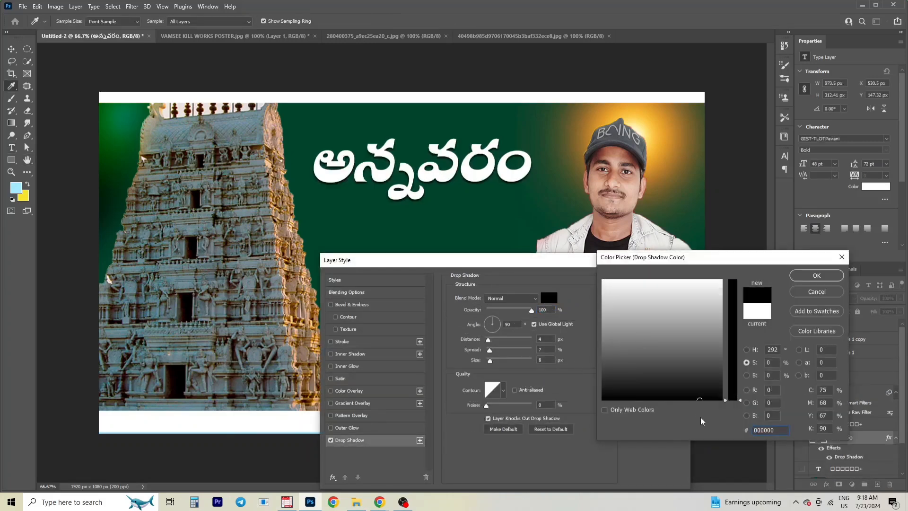
pyautogui.click(812, 274)
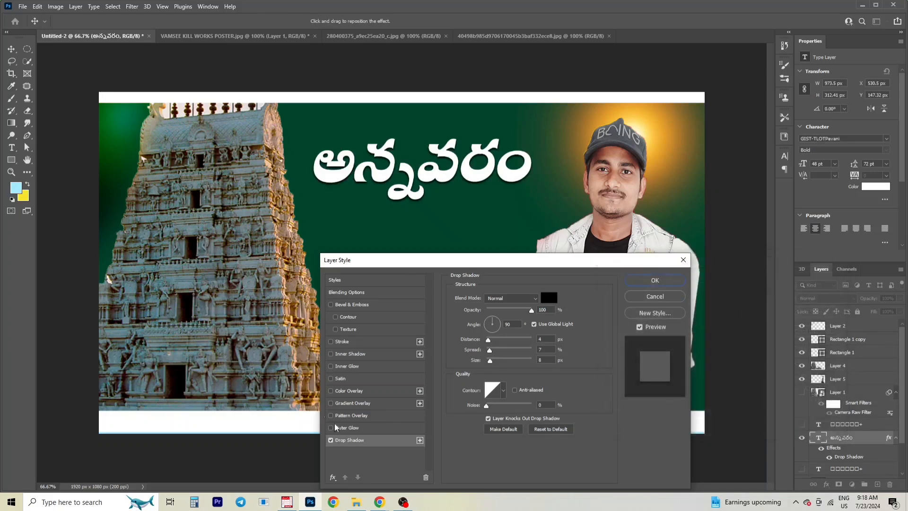
# Add an outer glow to the అన్నవరం text in green 006f2a, sampled from the glow beside the temple tower after trying other colours.
pyautogui.click(343, 429)
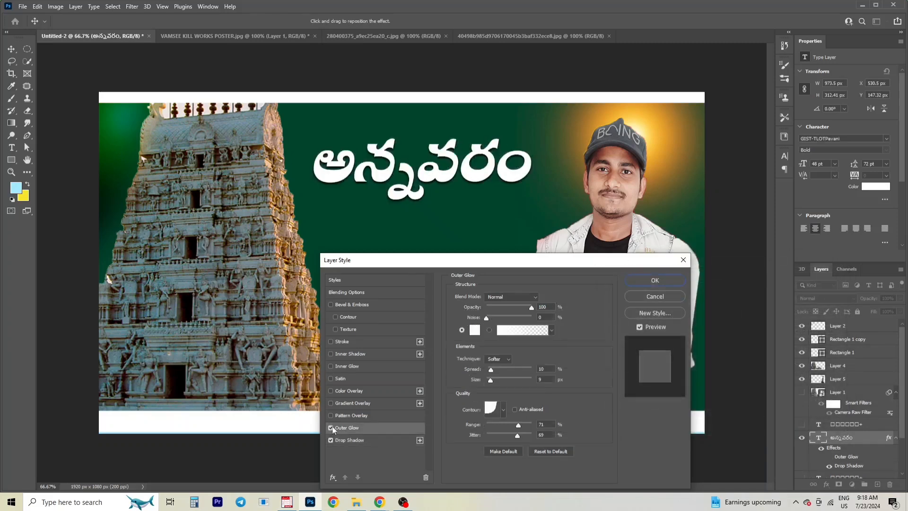
pyautogui.click(474, 330)
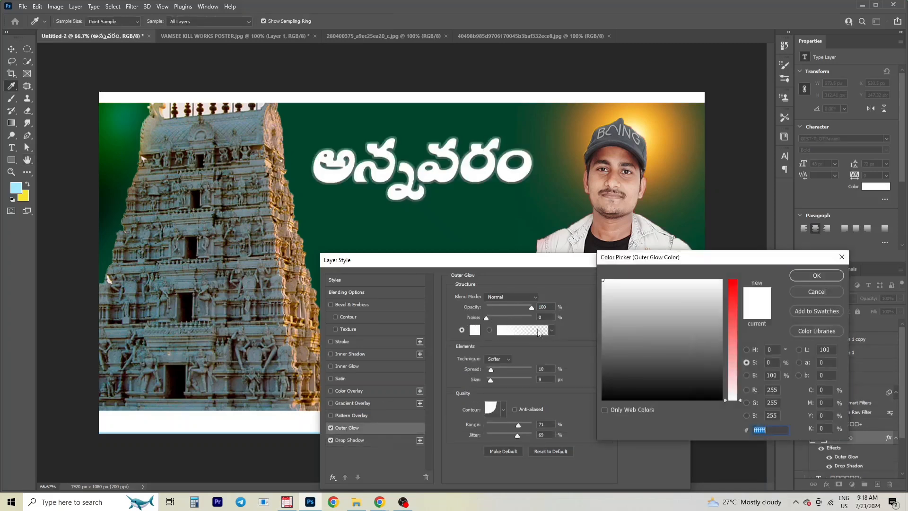
pyautogui.click(684, 379)
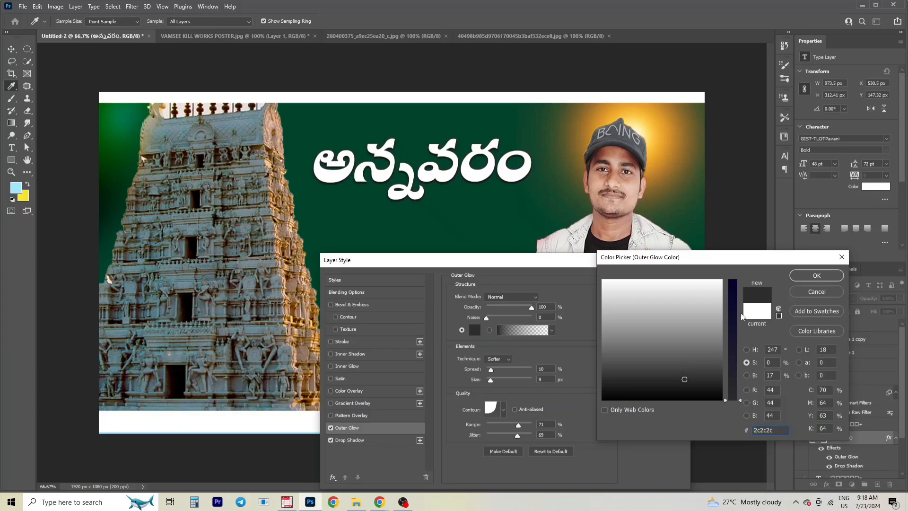
pyautogui.moveTo(731, 298); pyautogui.dragTo(733, 275)
pyautogui.click(655, 307)
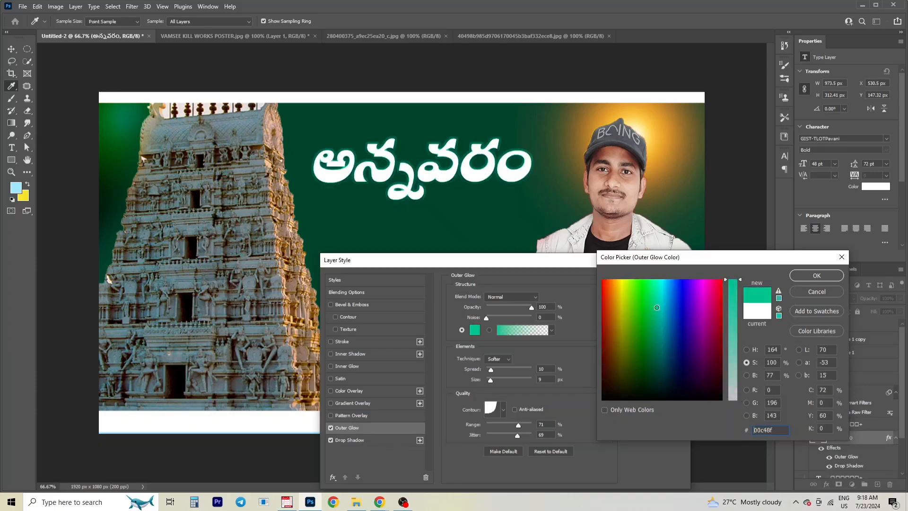
pyautogui.moveTo(641, 308); pyautogui.dragTo(646, 308)
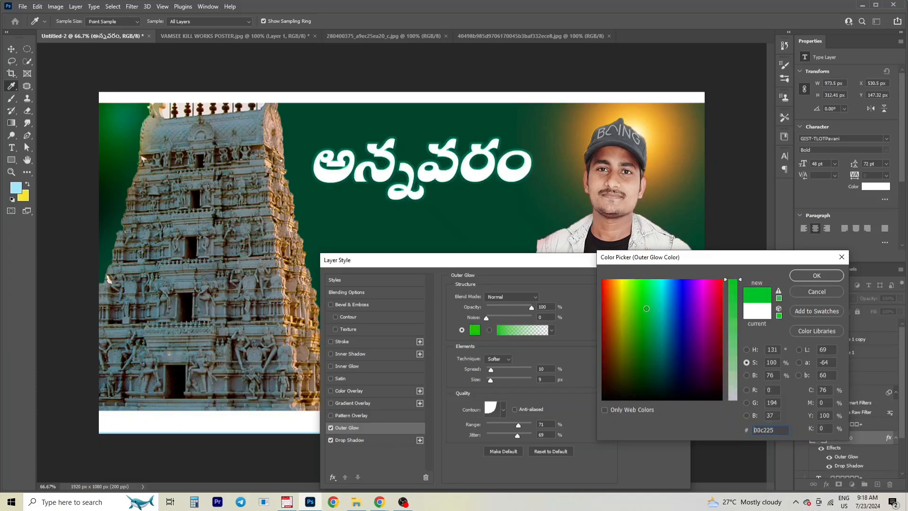
pyautogui.click(497, 206)
pyautogui.click(579, 134)
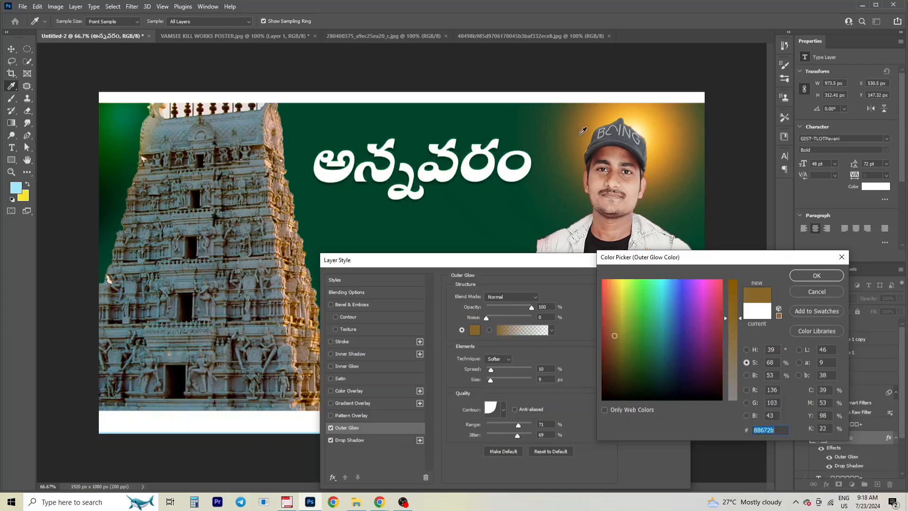
pyautogui.click(596, 123)
pyautogui.click(488, 197)
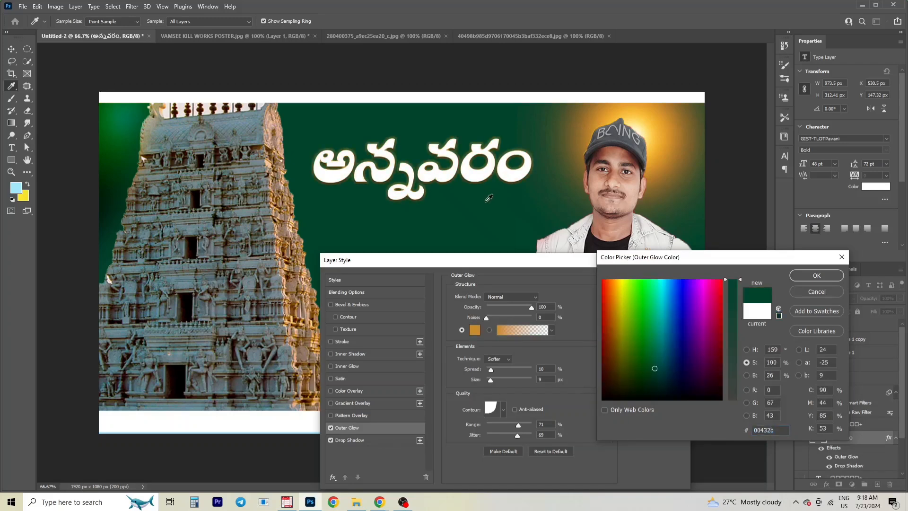
pyautogui.click(113, 125)
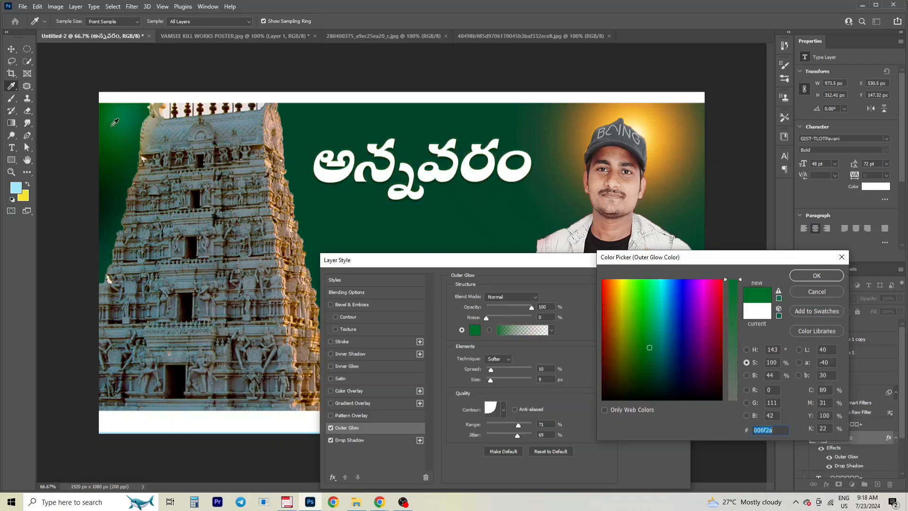
pyautogui.click(795, 277)
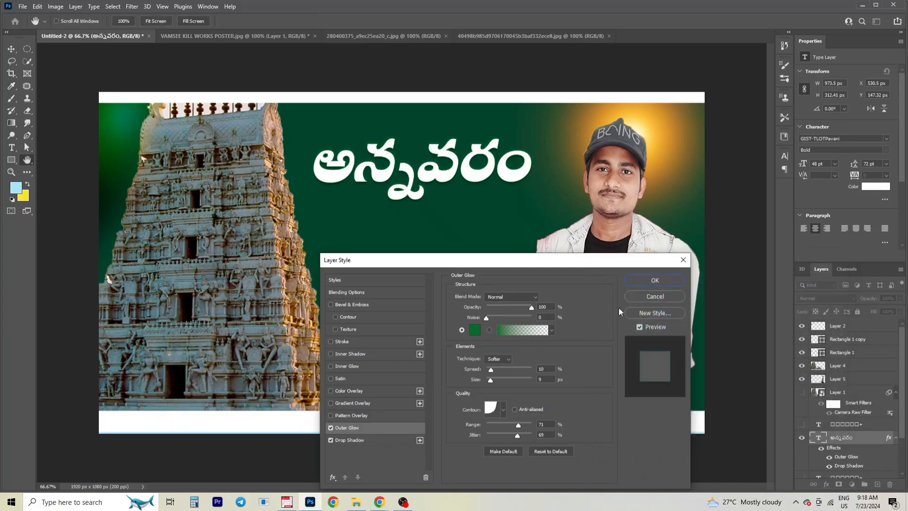
# Apply an inner Bevel & Emboss to the అన్నవరం text with depth 43%, size 5 px and soften 0 px.
pyautogui.click(331, 304)
pyautogui.click(351, 306)
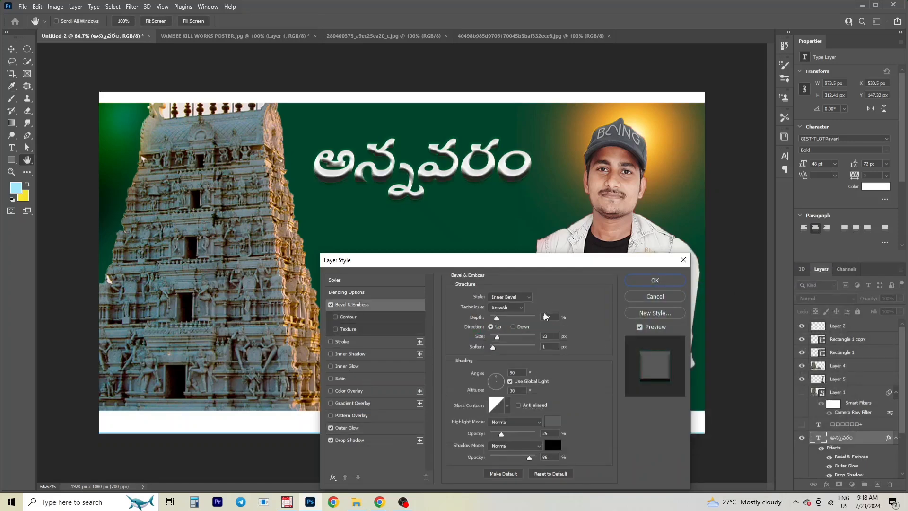
pyautogui.moveTo(496, 318); pyautogui.dragTo(491, 348)
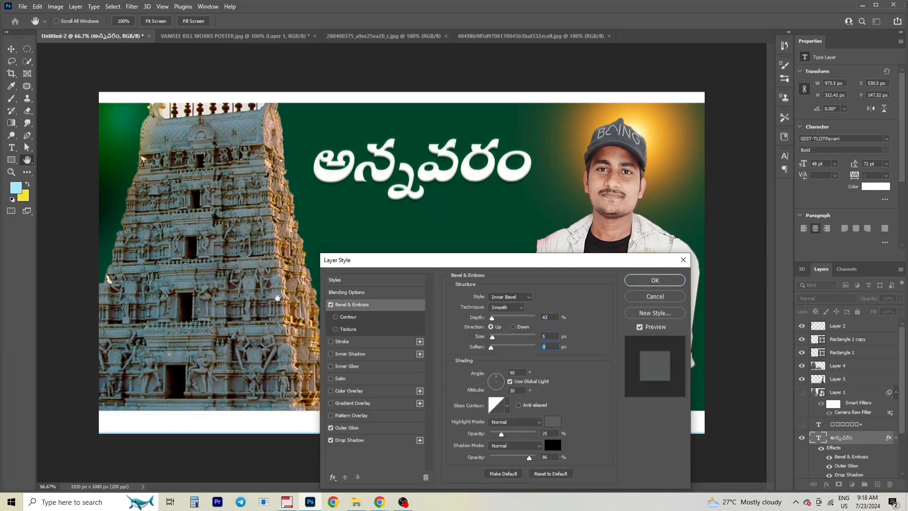
pyautogui.click(668, 282)
pyautogui.hotkey('ctrl', '-')
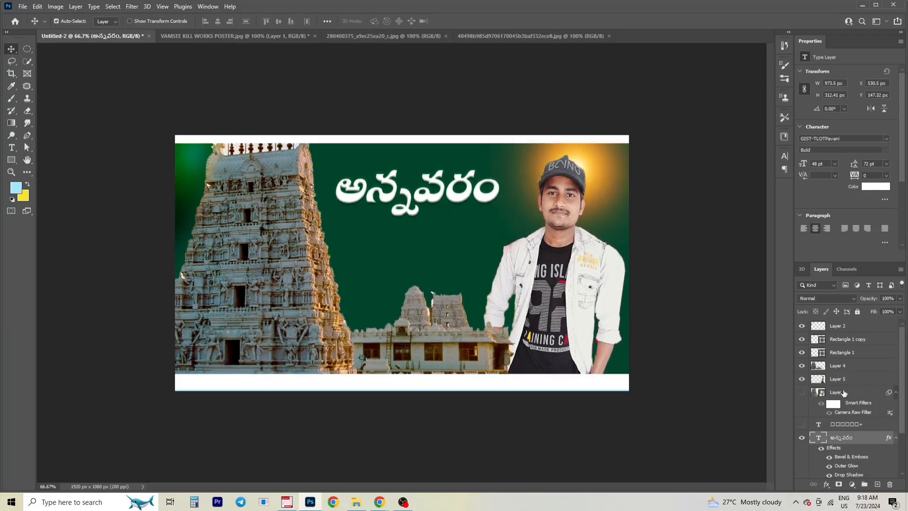
pyautogui.hotkey('ctrl', '-')
pyautogui.hotkey('ctrl', '+')
pyautogui.hotkey('ctrl', '+')
pyautogui.hotkey('ctrl', '+')
pyautogui.hotkey('ctrl', '-')
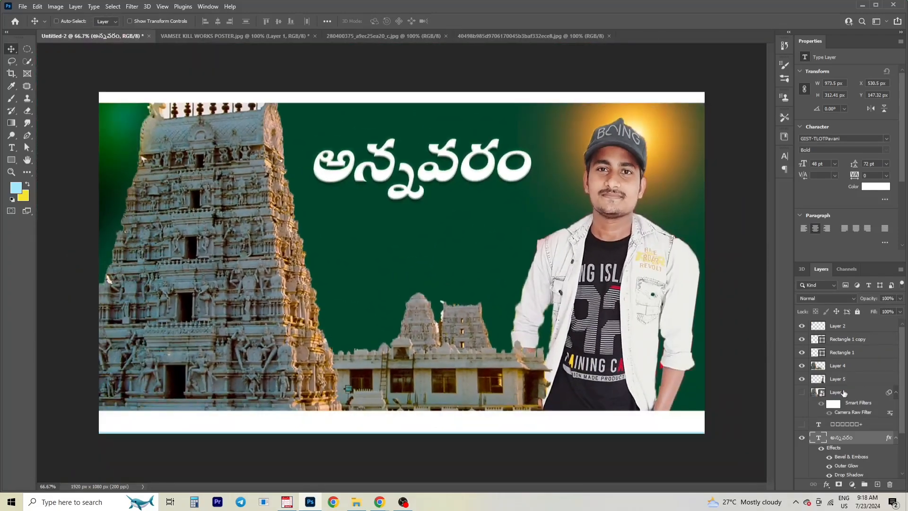
# Add the text "VLOG" below the అన్నవరం title, in a text box about 1200 x 279 px.
pyautogui.click(10, 150)
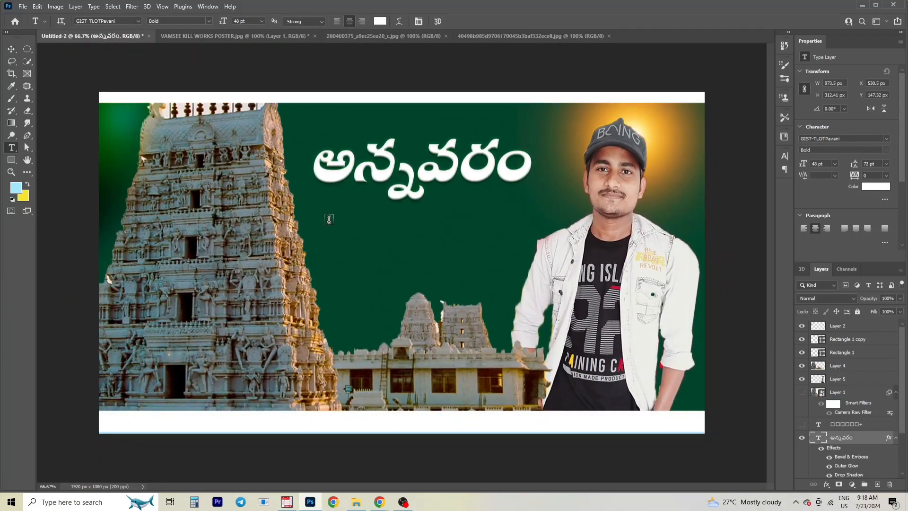
pyautogui.moveTo(326, 220); pyautogui.dragTo(705, 308)
pyautogui.write('VLOG')
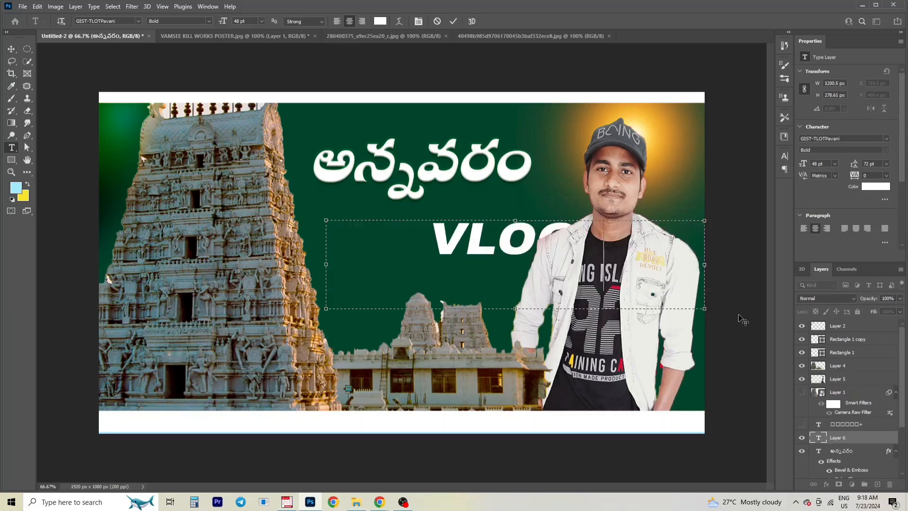
# Change the font of the VLOG text to Akaya Telivigala Regular.
pyautogui.hotkey('ctrl', 'a')
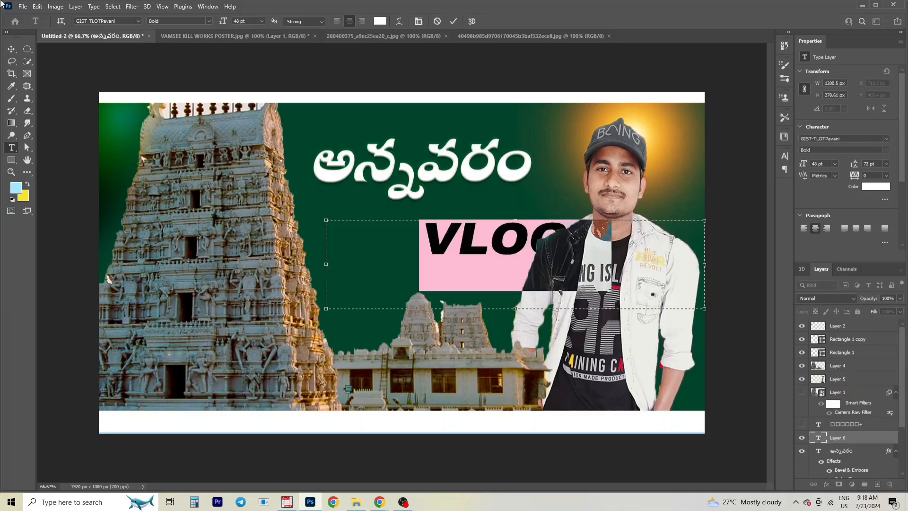
pyautogui.click(138, 21)
pyautogui.scroll(10, 188, 57)
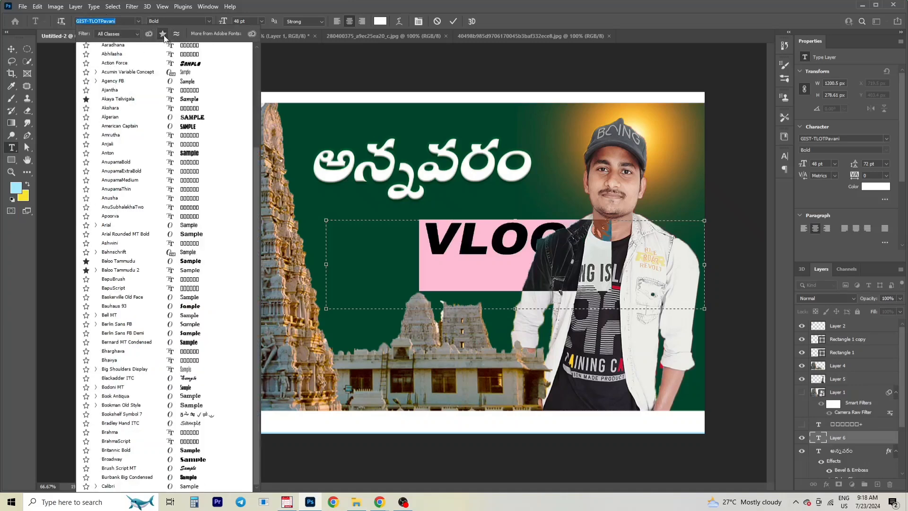
pyautogui.click(191, 100)
pyautogui.click(12, 49)
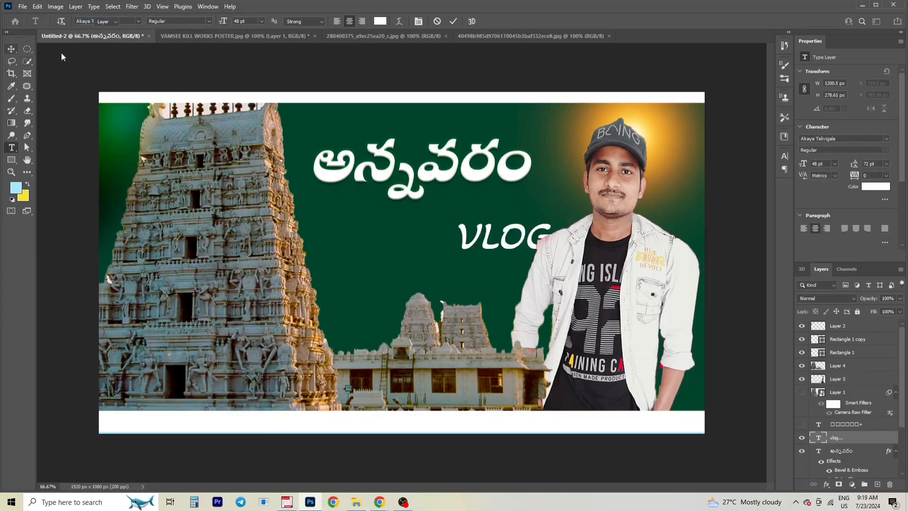
# Move the "VLOG..." text so it sits centred directly below the అన్నవరం title.
pyautogui.moveTo(526, 248); pyautogui.dragTo(436, 236)
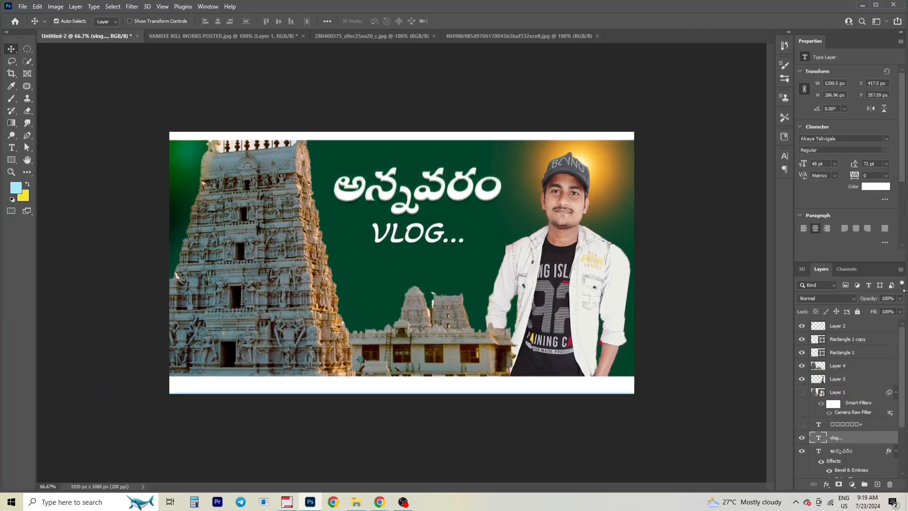
pyautogui.hotkey('ctrl', '-')
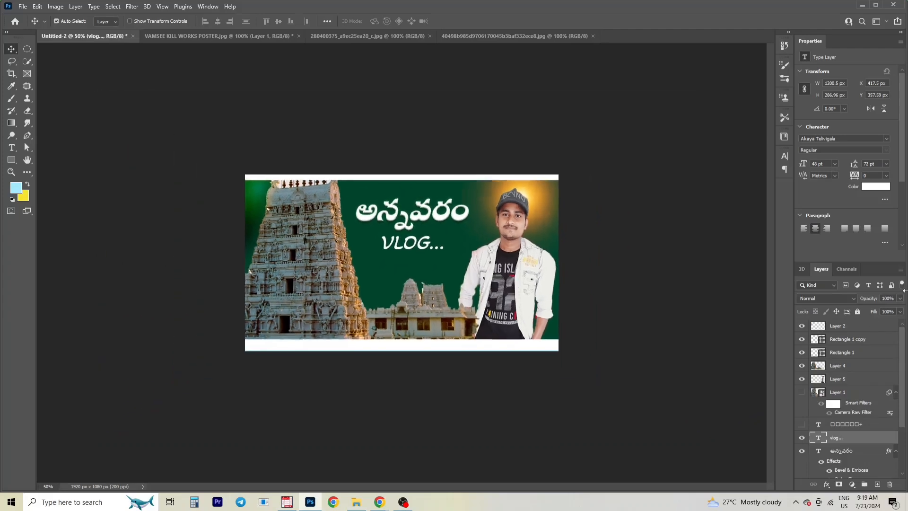
pyautogui.hotkey('ctrl', '+')
pyautogui.hotkey('ctrl', '+')
pyautogui.hotkey('ctrl', '-')
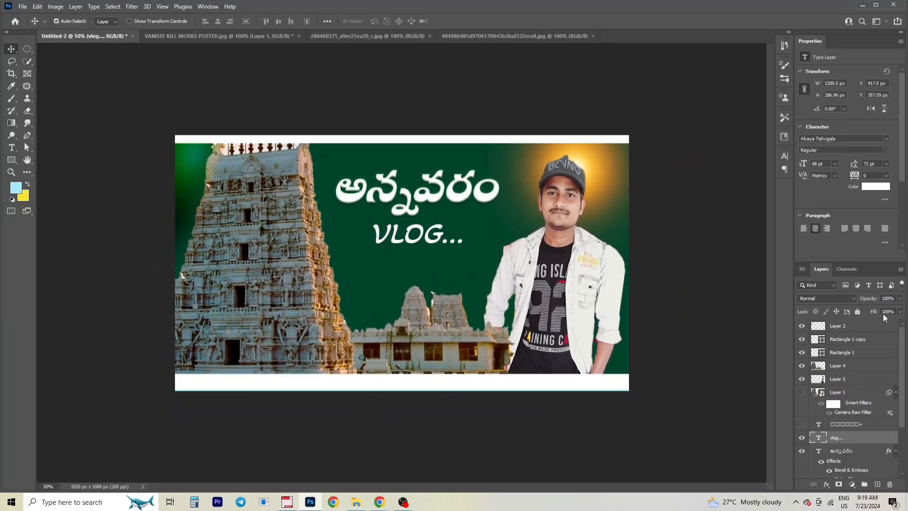
# Scale the "VLOG..." text proportionally to about 110% and nudge it into place under the అన్నవరం title.
pyautogui.hotkey('ctrl', 't')
pyautogui.moveTo(416, 287); pyautogui.dragTo(416, 293)
pyautogui.moveTo(421, 270)
pyautogui.mouseDown()
pyautogui.moveTo(475, 258)
pyautogui.moveTo(426, 272)
pyautogui.mouseUp()
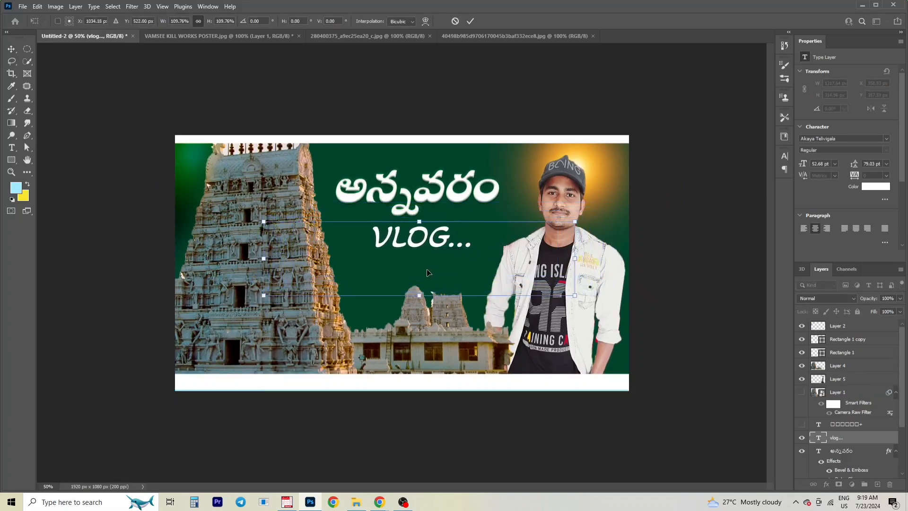
pyautogui.click(11, 49)
pyautogui.hotkey('ctrl', '+')
pyautogui.hotkey('ctrl', '+')
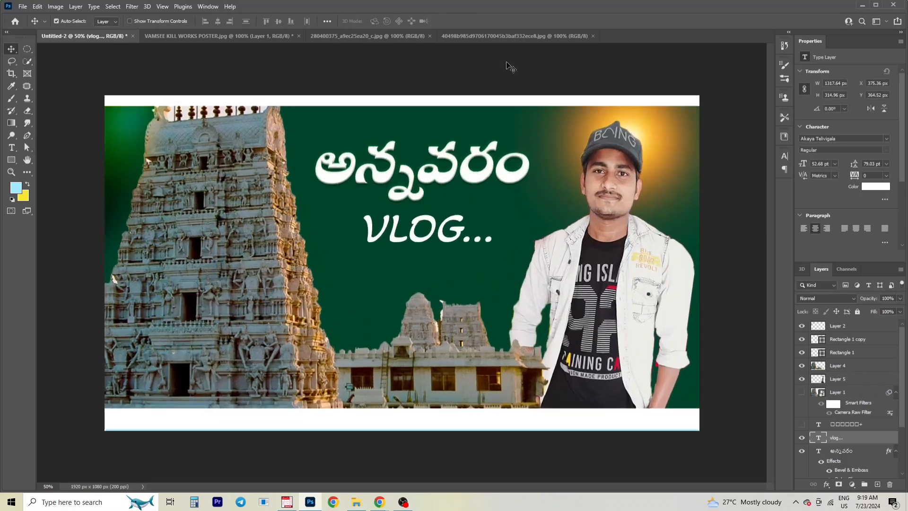
pyautogui.hotkey('ctrl', '-')
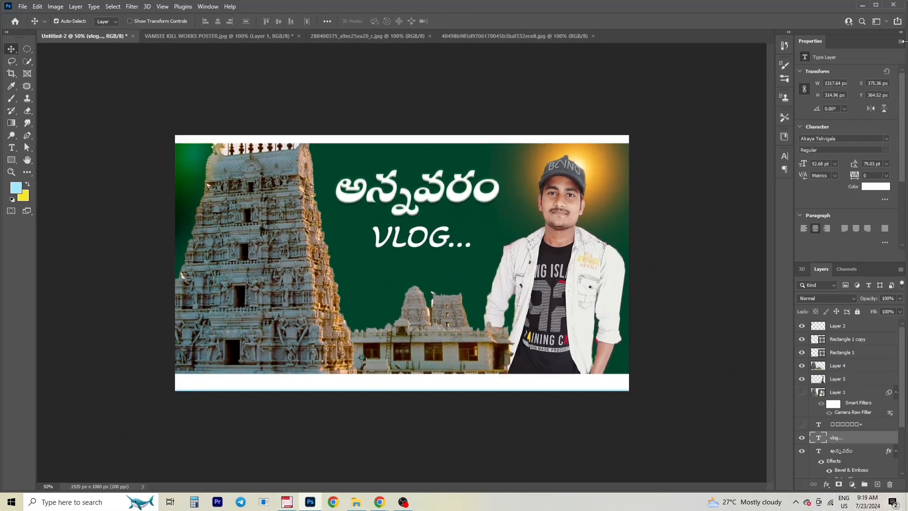
pyautogui.hotkey('ctrl', '+')
pyautogui.hotkey('ctrl', '-')
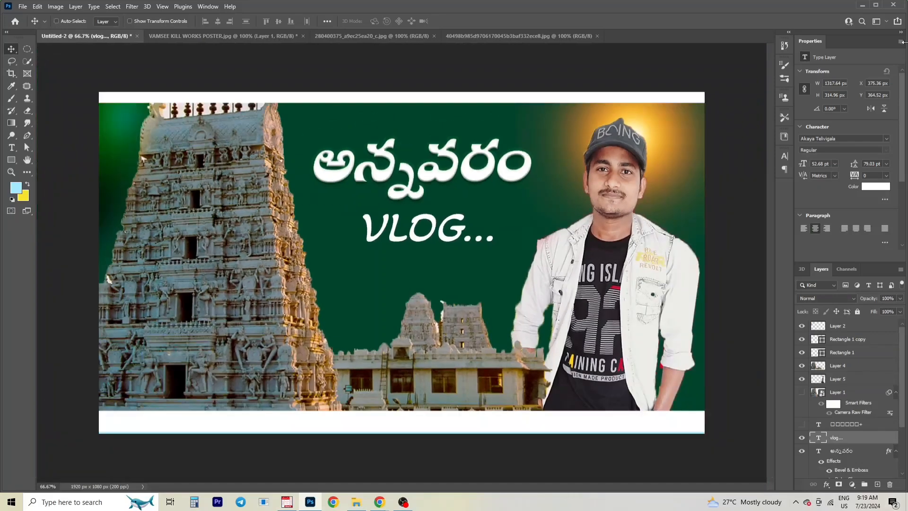
# Add a new empty layer above Layer 2 and set the Brush colour to the dark green sampled from the background.
pyautogui.click(877, 484)
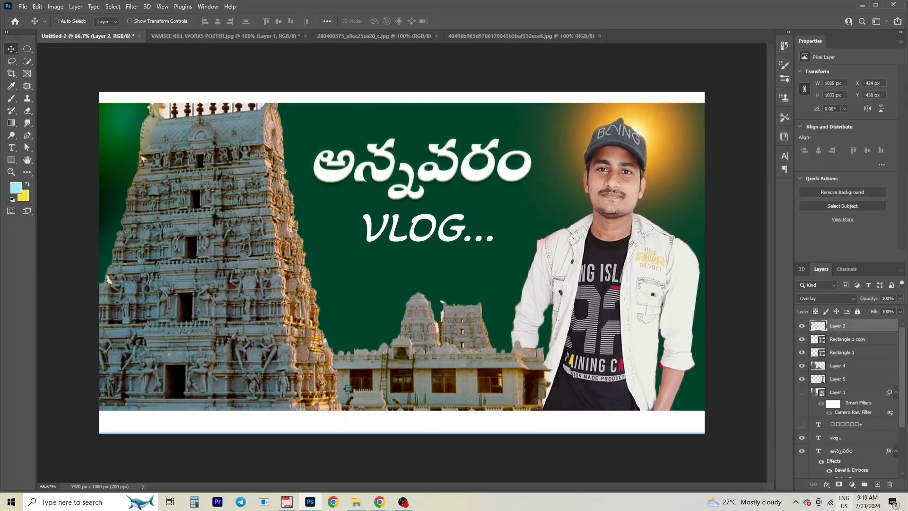
pyautogui.click(12, 99)
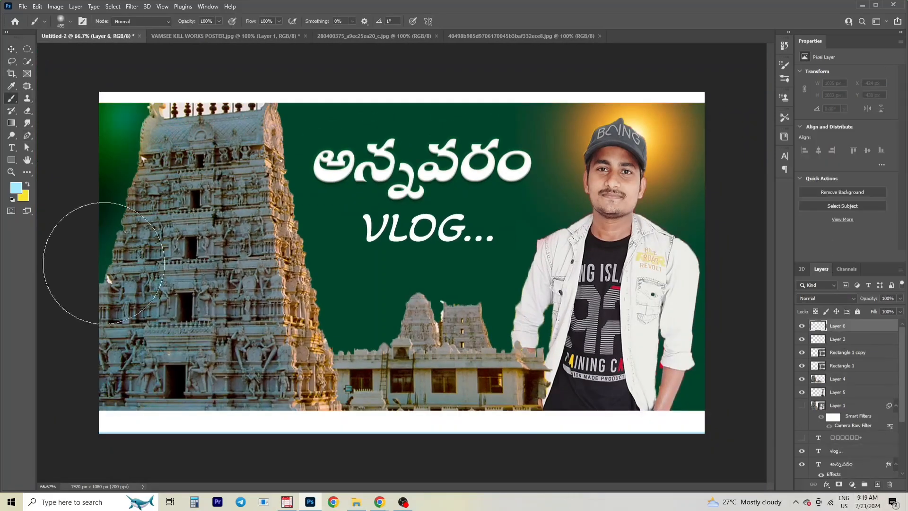
pyautogui.click(19, 189)
pyautogui.moveTo(606, 292); pyautogui.dragTo(606, 286)
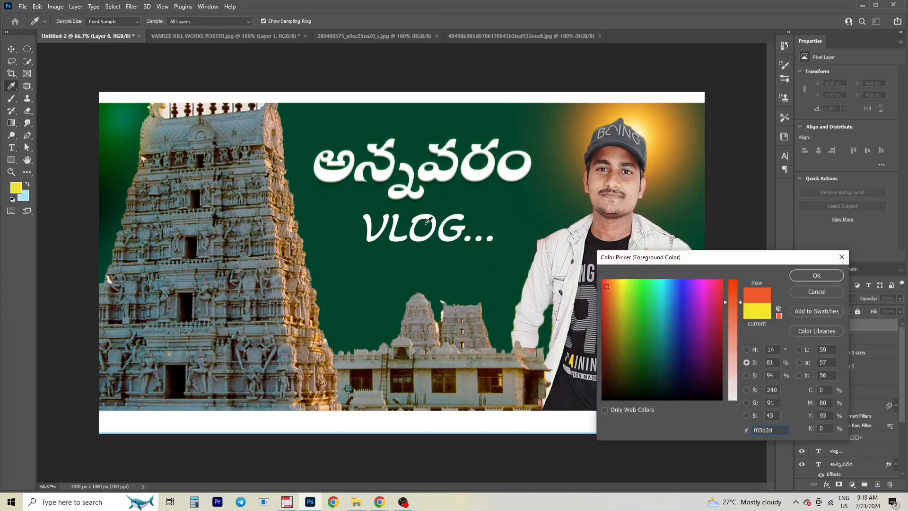
pyautogui.click(358, 249)
pyautogui.click(804, 278)
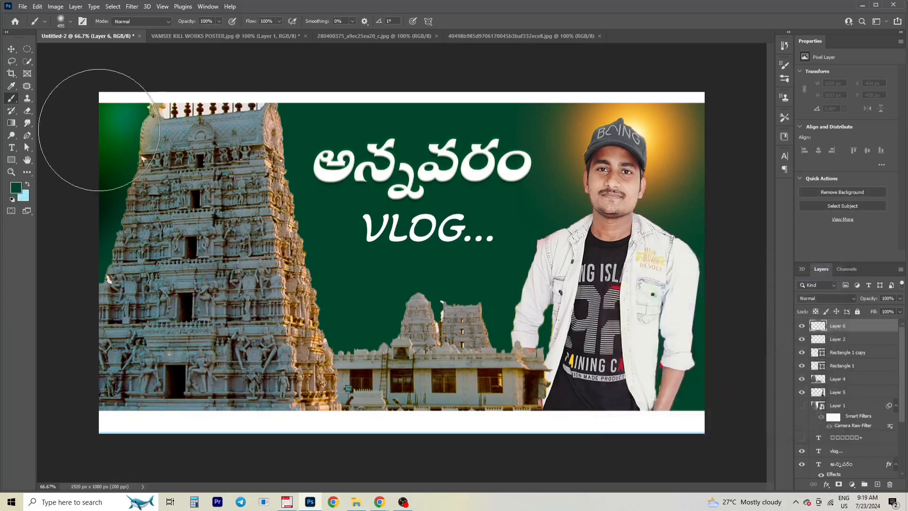
# Paint a soft dark green vignette around all the canvas edges on Layer 6 and lower the layer's opacity to 51%.
pyautogui.moveTo(91, 121)
pyautogui.mouseDown()
pyautogui.moveTo(101, 348)
pyautogui.moveTo(85, 318)
pyautogui.moveTo(245, 374)
pyautogui.mouseUp()
pyautogui.moveTo(101, 435)
pyautogui.mouseDown()
pyautogui.moveTo(530, 436)
pyautogui.moveTo(701, 424)
pyautogui.moveTo(719, 459)
pyautogui.mouseUp()
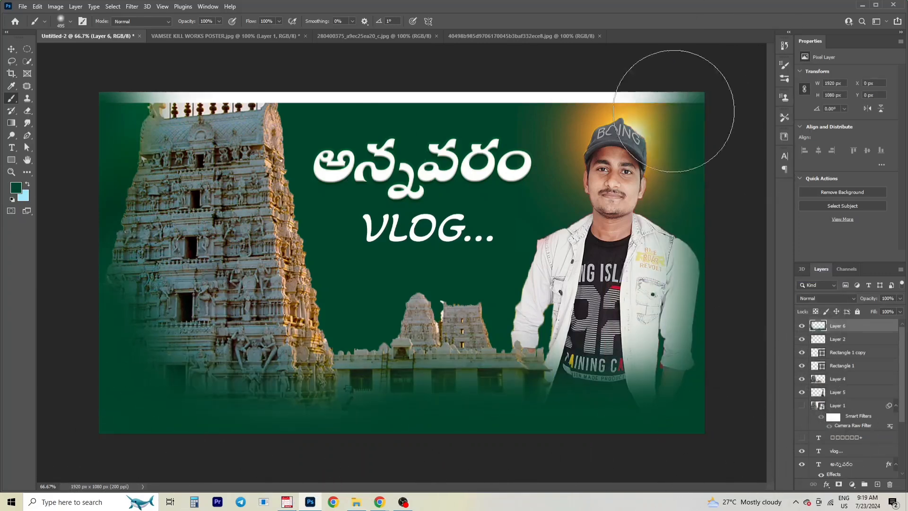
pyautogui.moveTo(679, 80); pyautogui.dragTo(118, 104)
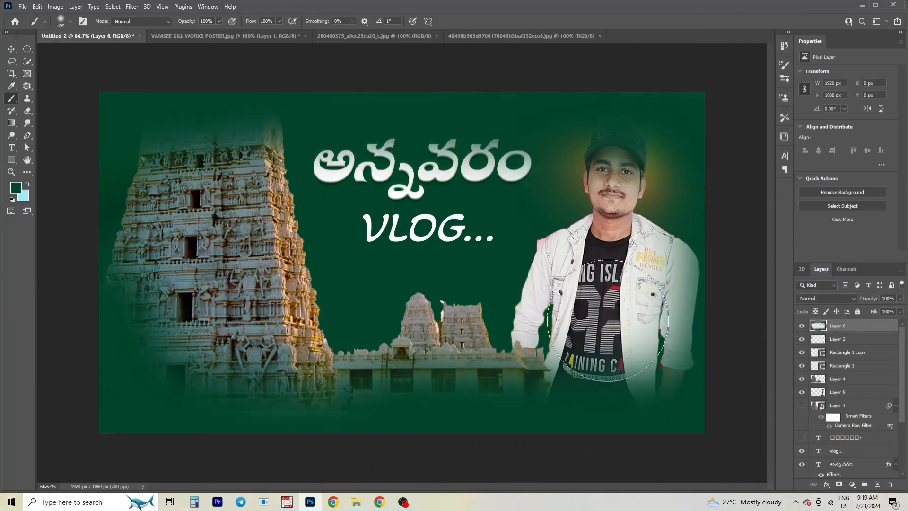
pyautogui.click(899, 299)
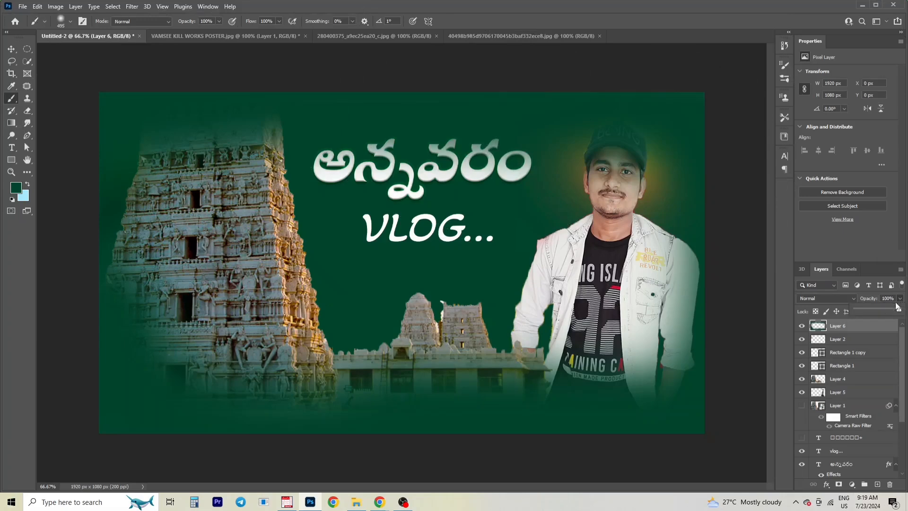
pyautogui.moveTo(878, 310); pyautogui.dragTo(877, 310)
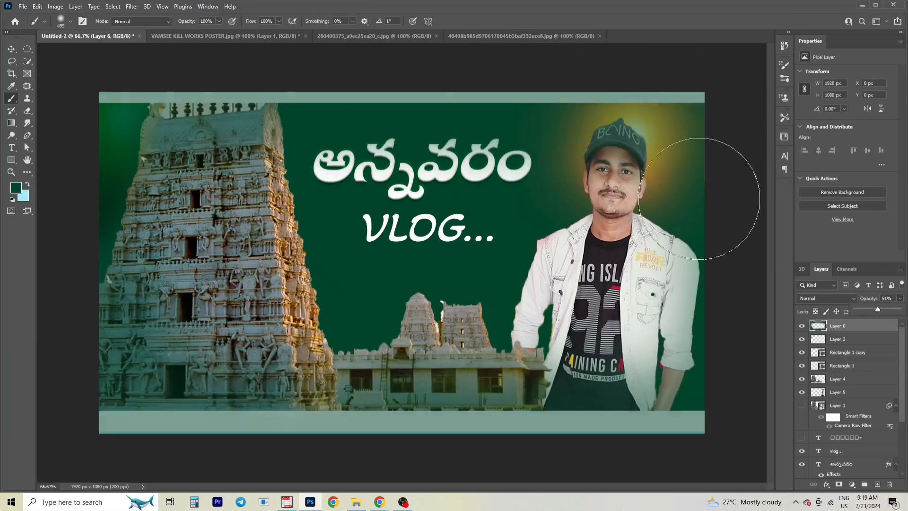
# Erase the green vignette over the temple, man and title with a soft eraser, and move both white bar layers above Layer 6.
pyautogui.click(27, 111)
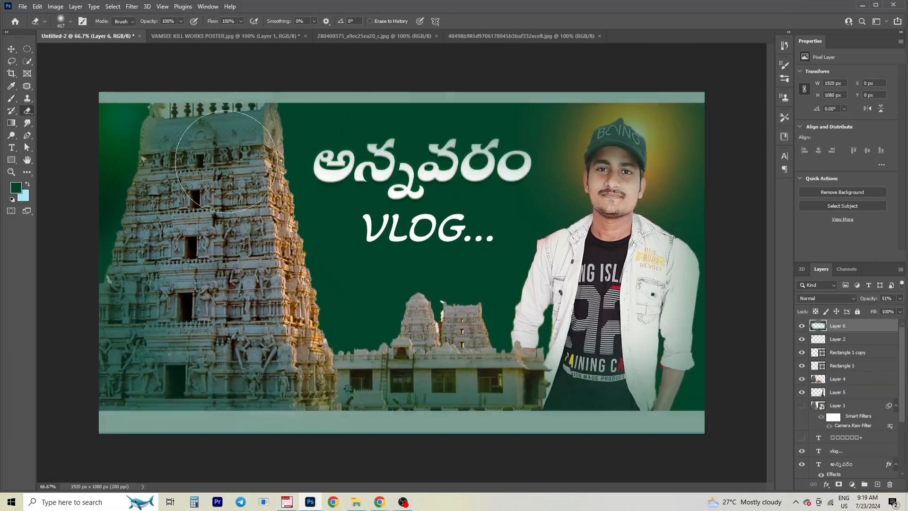
pyautogui.moveTo(146, 121)
pyautogui.mouseDown()
pyautogui.moveTo(185, 129)
pyautogui.moveTo(175, 247)
pyautogui.moveTo(195, 160)
pyautogui.moveTo(157, 321)
pyautogui.moveTo(187, 363)
pyautogui.moveTo(433, 356)
pyautogui.moveTo(439, 338)
pyautogui.moveTo(574, 356)
pyautogui.moveTo(591, 379)
pyautogui.mouseUp()
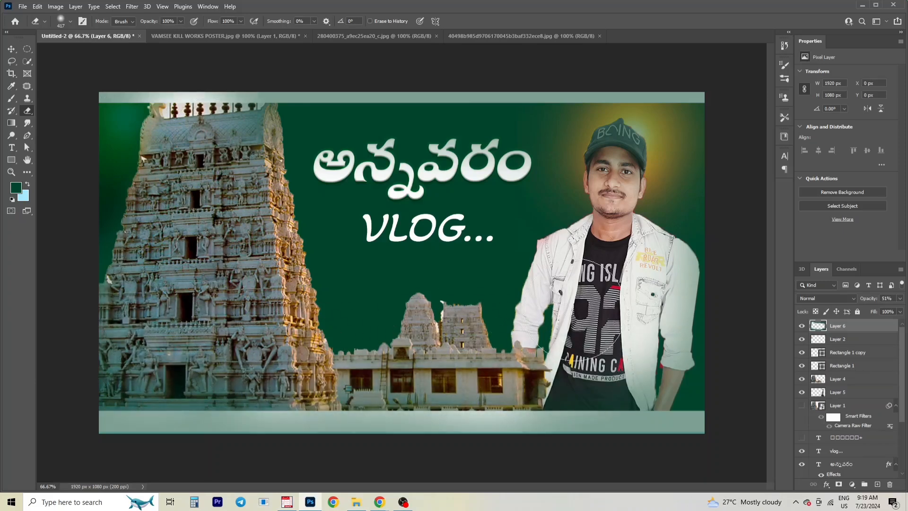
pyautogui.moveTo(618, 151)
pyautogui.mouseDown()
pyautogui.moveTo(650, 281)
pyautogui.moveTo(645, 370)
pyautogui.moveTo(544, 380)
pyautogui.mouseUp()
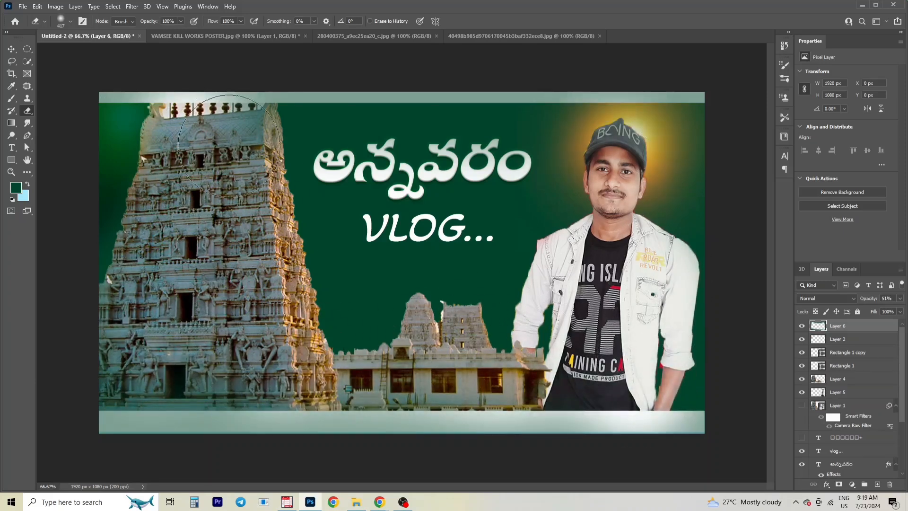
pyautogui.moveTo(179, 132); pyautogui.dragTo(224, 118)
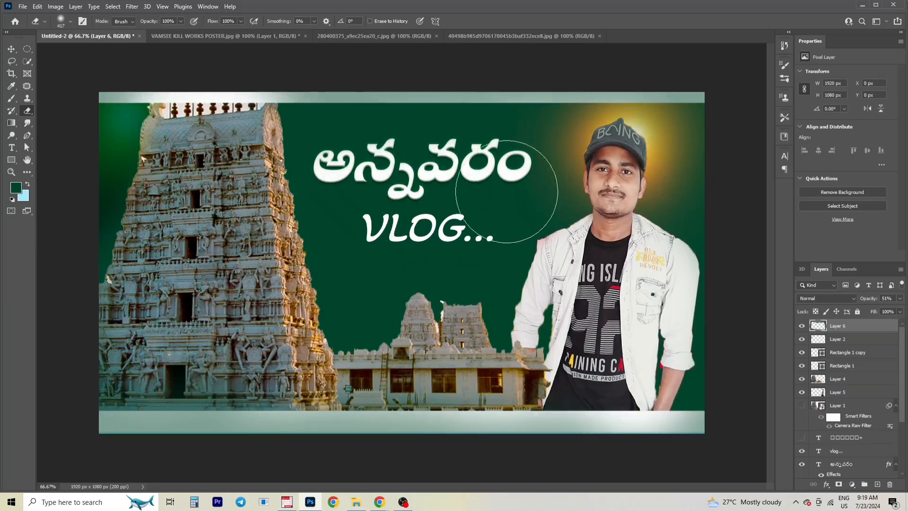
pyautogui.moveTo(544, 189)
pyautogui.mouseDown()
pyautogui.moveTo(604, 231)
pyautogui.moveTo(624, 185)
pyautogui.moveTo(602, 171)
pyautogui.mouseUp()
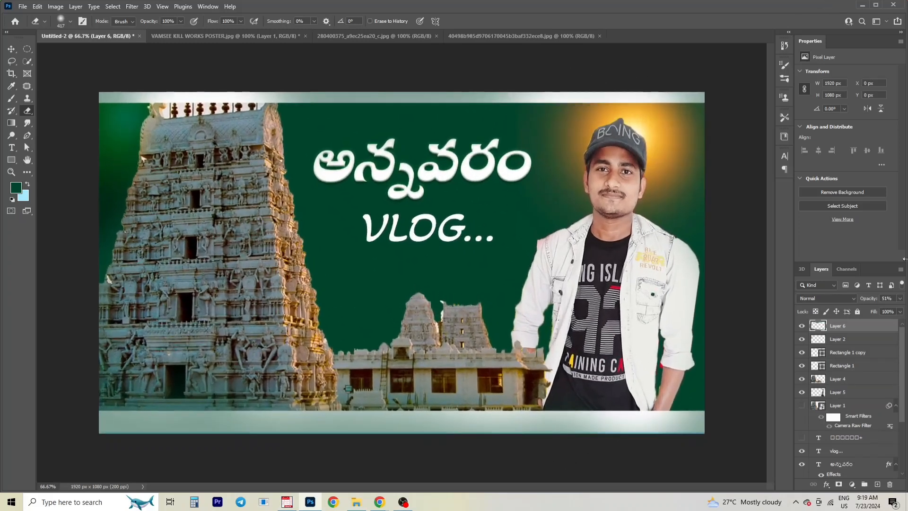
pyautogui.moveTo(853, 354); pyautogui.dragTo(846, 323)
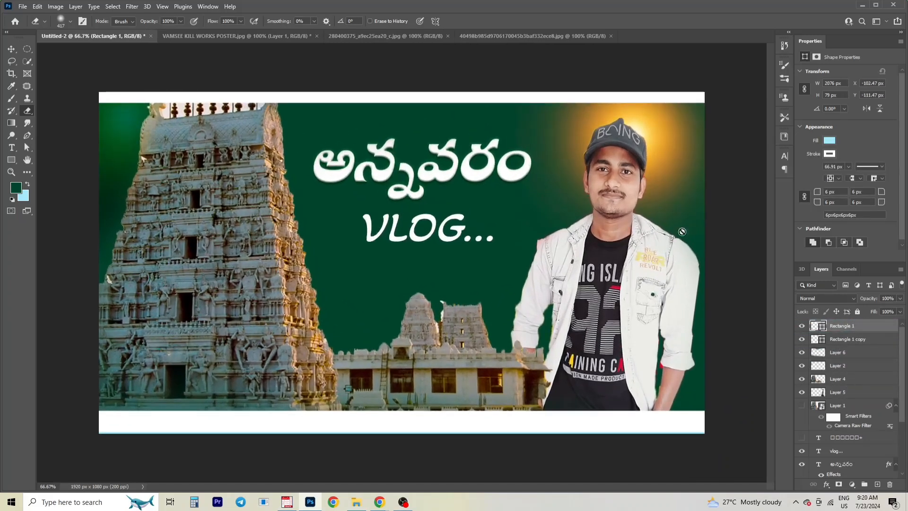
# Select the white gaps between the spires atop the temple tower on Layer 4 with the Magic Wand, delete them and deselect.
pyautogui.click(27, 61)
pyautogui.click(52, 81)
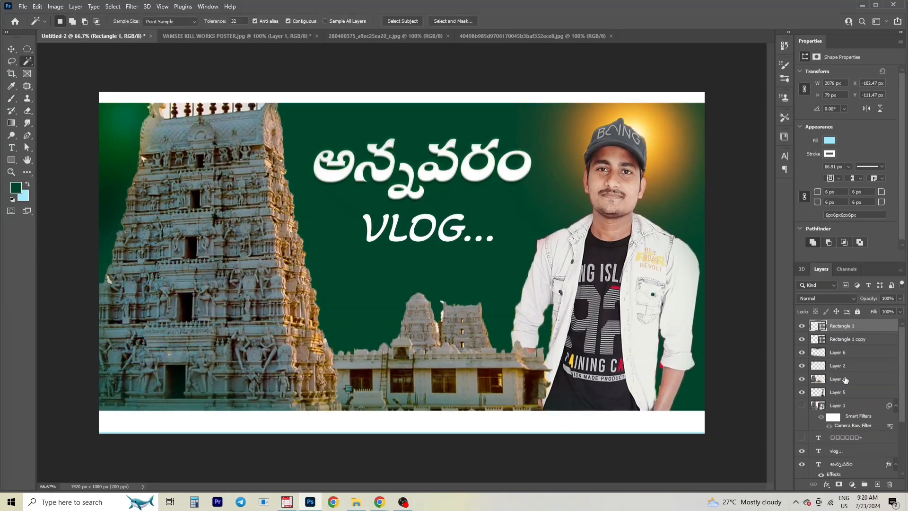
pyautogui.click(837, 378)
pyautogui.click(165, 110)
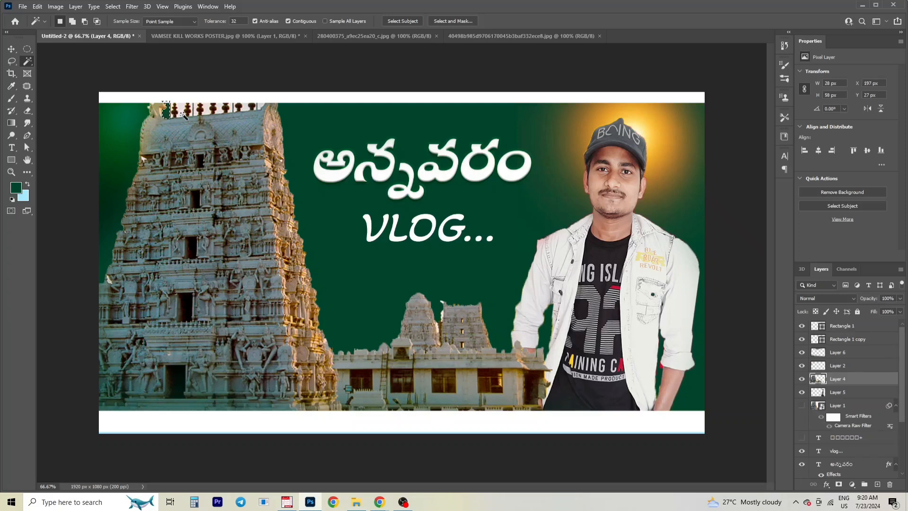
pyautogui.click(181, 112)
pyautogui.click(207, 114)
pyautogui.click(219, 112)
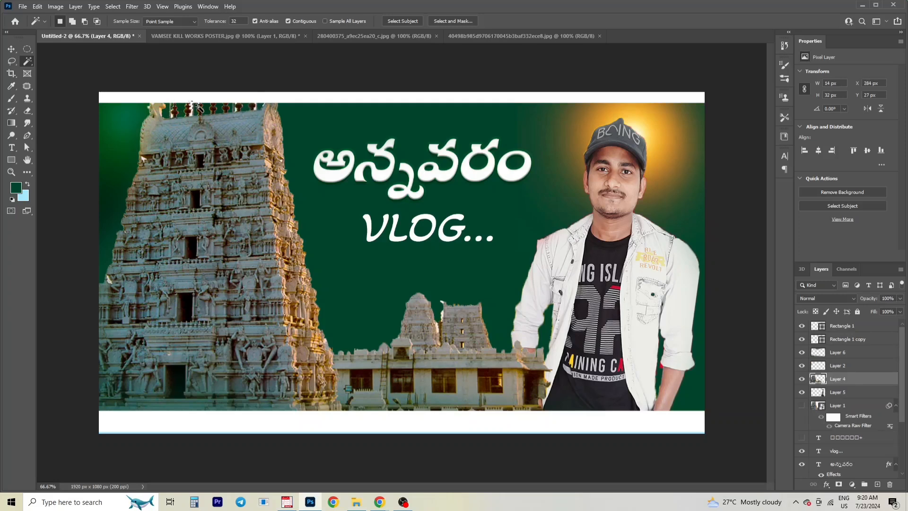
pyautogui.click(238, 111)
pyautogui.click(15, 51)
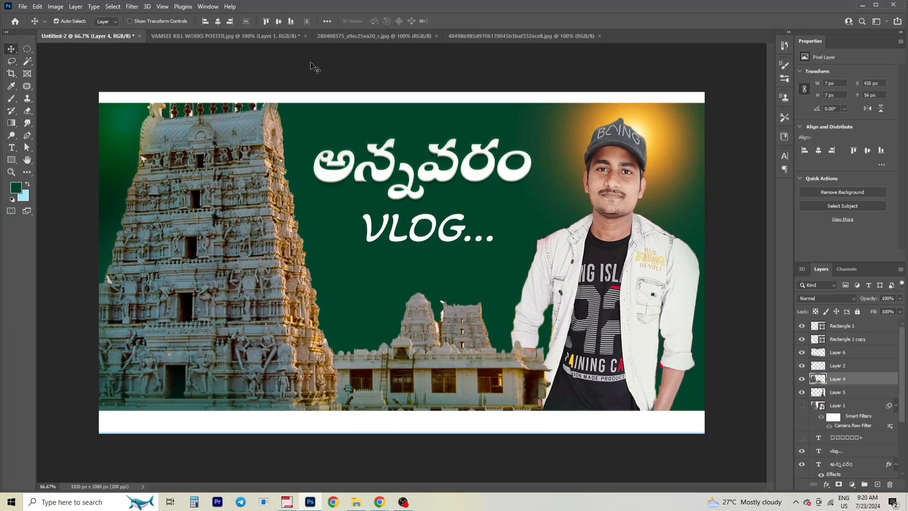
pyautogui.hotkey('ctrl', 'd')
# Review the whole thumbnail composition at several zoom levels.
pyautogui.scroll(-2, 442, 304)
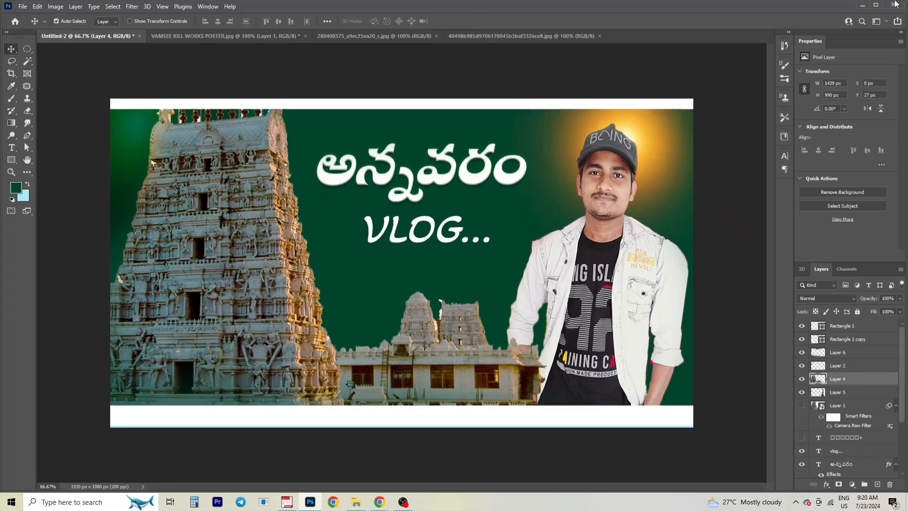
pyautogui.scroll(2, 449, 246)
pyautogui.hotkey('ctrl', '-')
pyautogui.hotkey('ctrl', '-')
pyautogui.hotkey('ctrl', '+')
pyautogui.hotkey('ctrl', '+')
pyautogui.hotkey('ctrl', '+')
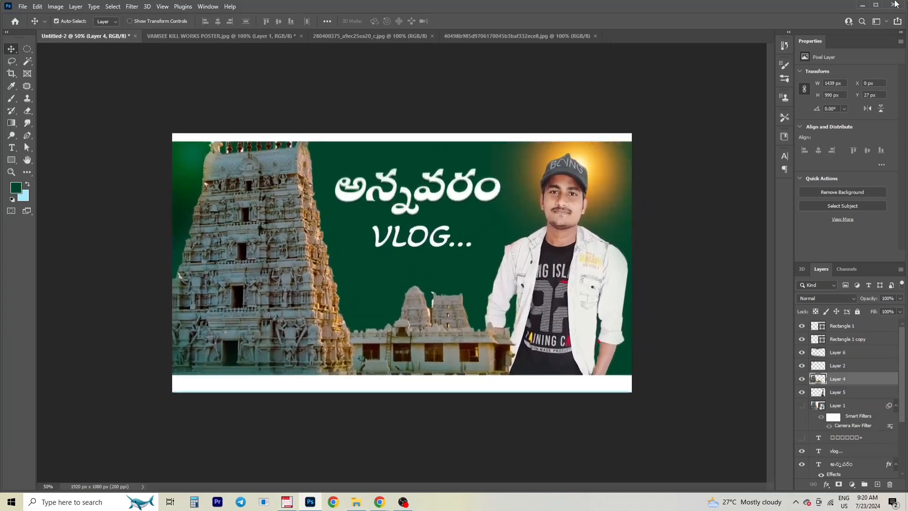
pyautogui.hotkey('ctrl', '-')
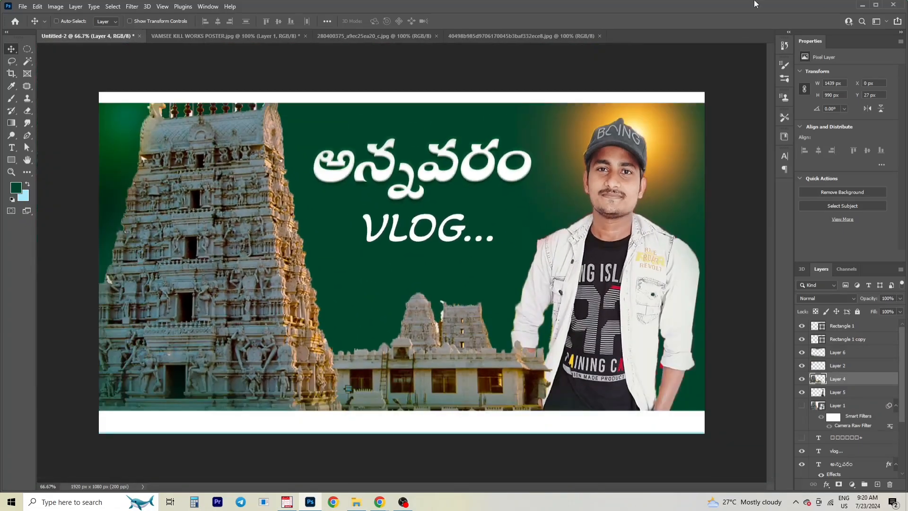
# Open the image "killworks final logo.png" from the "other thumb - Copy" folder.
pyautogui.click(21, 5)
pyautogui.click(40, 24)
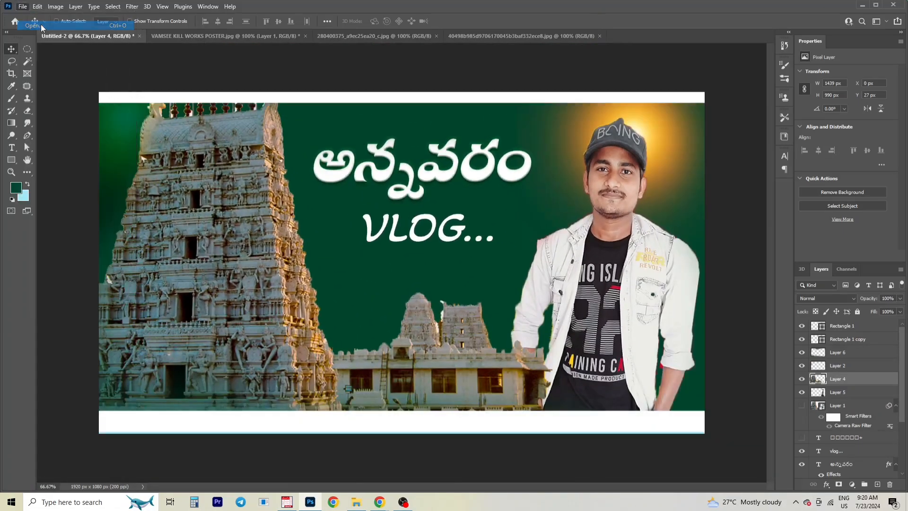
pyautogui.scroll(-10, 450, 183)
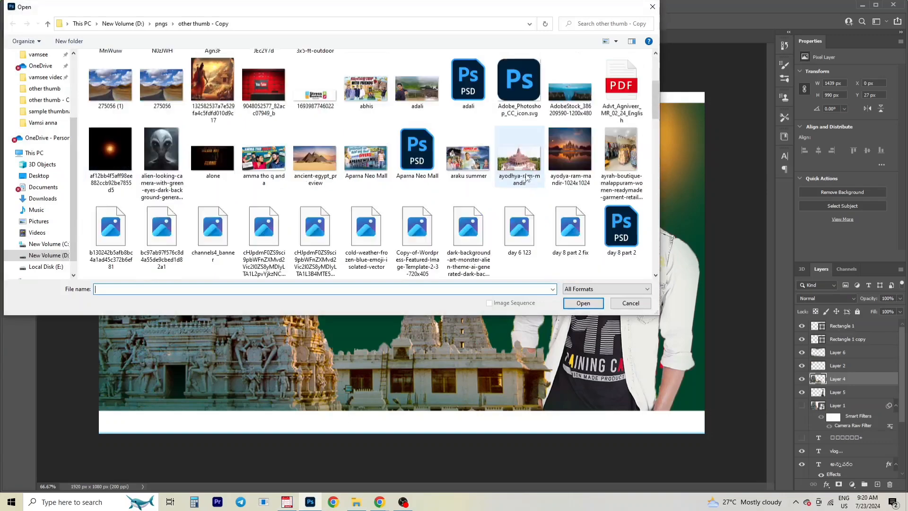
pyautogui.scroll(-5, 451, 183)
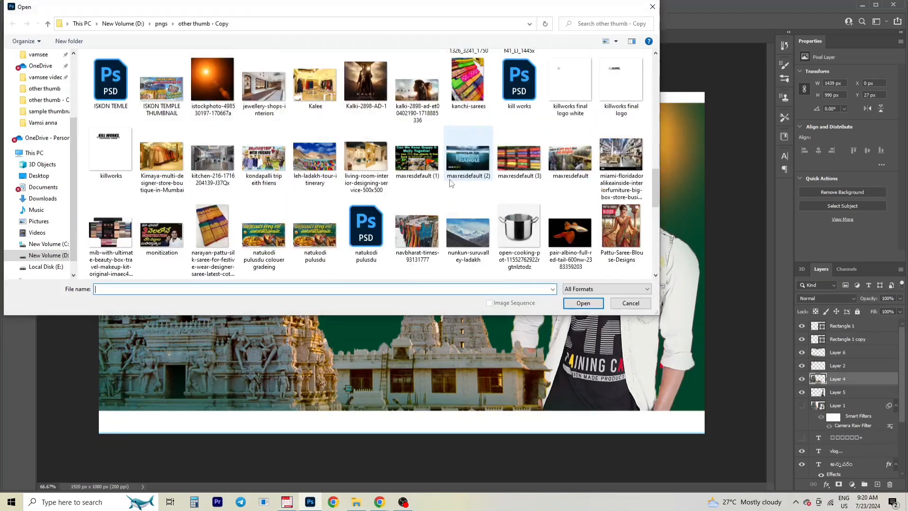
pyautogui.scroll(3, 567, 166)
pyautogui.doubleClick(624, 136)
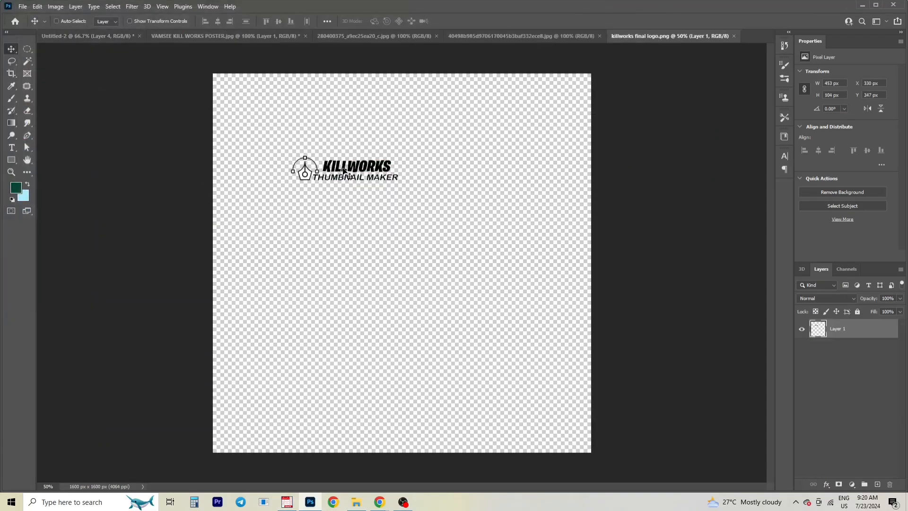
# Bring the KILLWORKS logo into the thumbnail, shrink it to about 123 x 28 px and place it in the artwork's upper-left corner.
pyautogui.moveTo(344, 171); pyautogui.dragTo(352, 132)
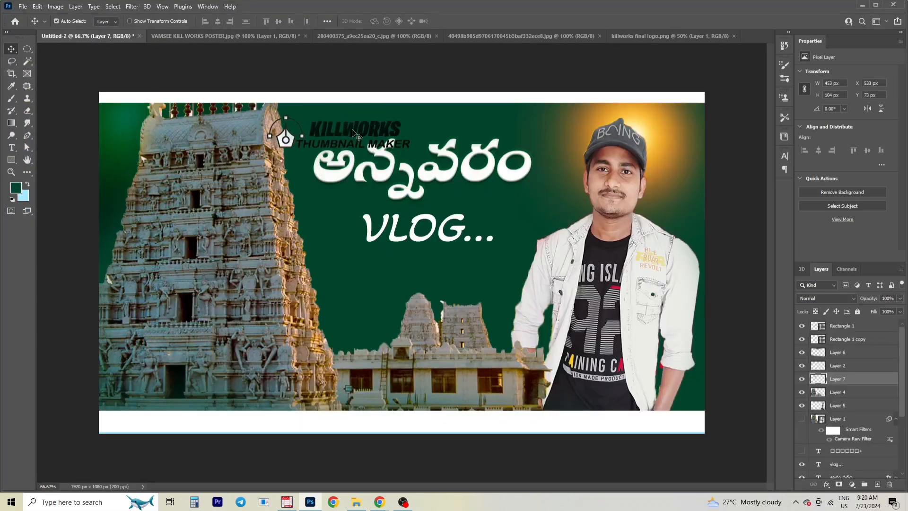
pyautogui.hotkey('ctrl', 't')
pyautogui.moveTo(410, 147); pyautogui.dragTo(698, 115)
pyautogui.moveTo(679, 109); pyautogui.dragTo(137, 114)
pyautogui.click(12, 49)
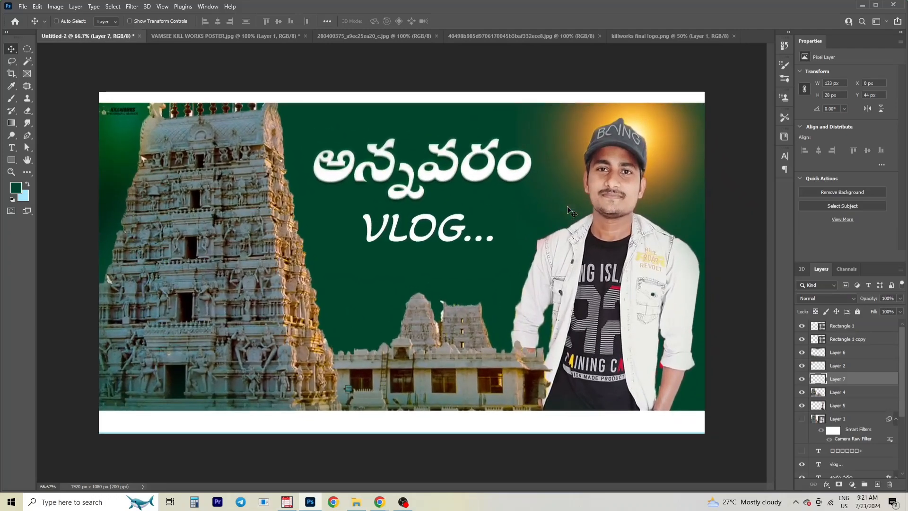
pyautogui.click(19, 7)
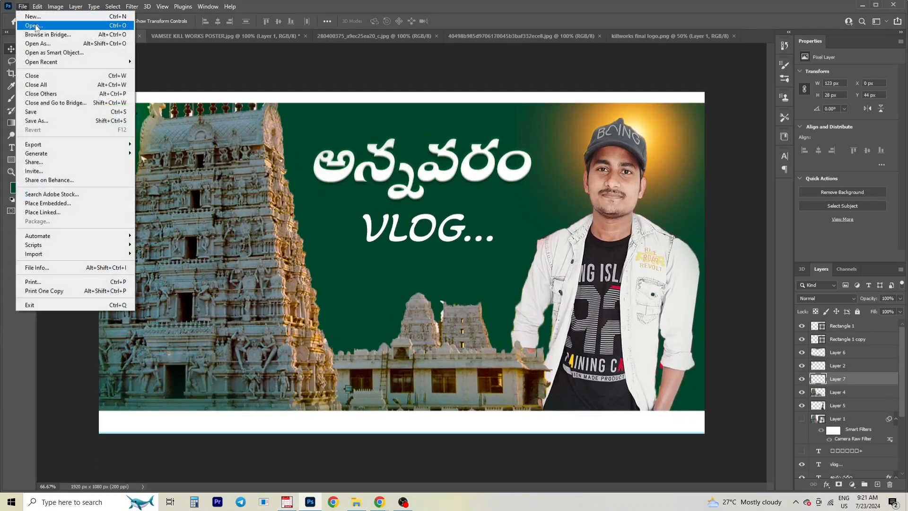
pyautogui.click(43, 27)
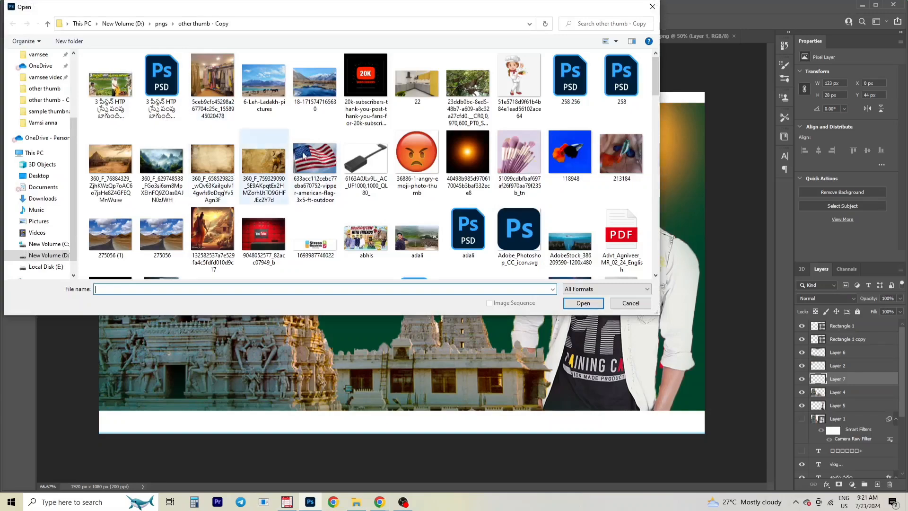
pyautogui.click(652, 6)
# Copy the original temple photo from 280400375_a9ec25ea20_c.jpg into the Untitled-2 thumbnail.
pyautogui.click(512, 38)
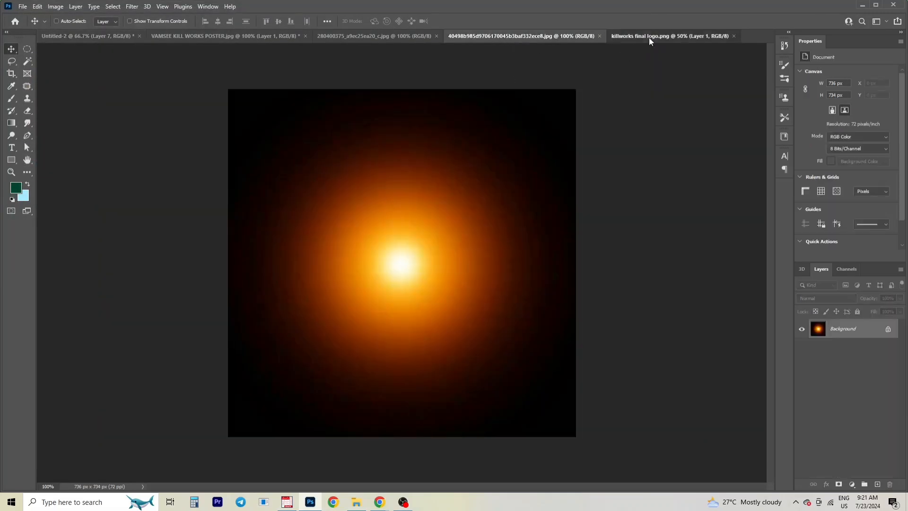
pyautogui.click(649, 37)
pyautogui.click(318, 37)
pyautogui.moveTo(323, 212); pyautogui.dragTo(358, 251)
# Flip the new temple photo horizontally and enlarge it to about 116% over the title area between the tower and the man.
pyautogui.hotkey('ctrl', 't')
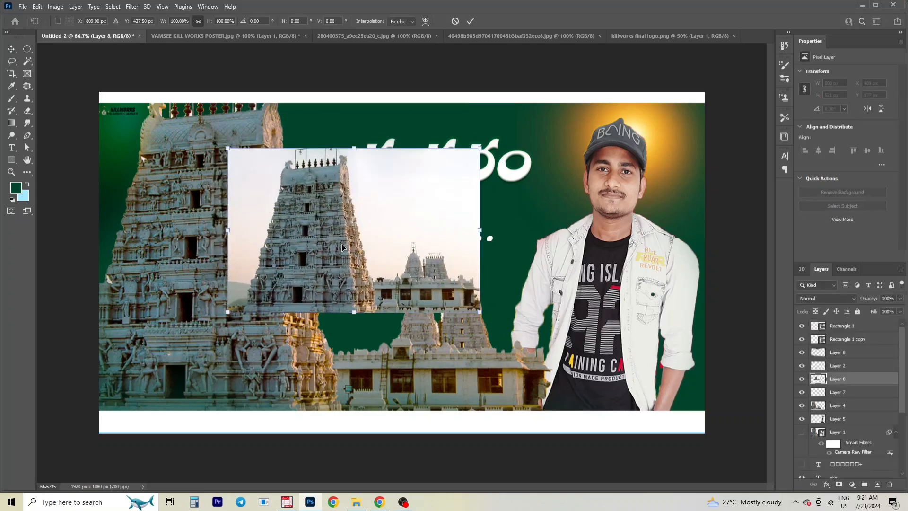
pyautogui.rightClick(342, 244)
pyautogui.click(369, 403)
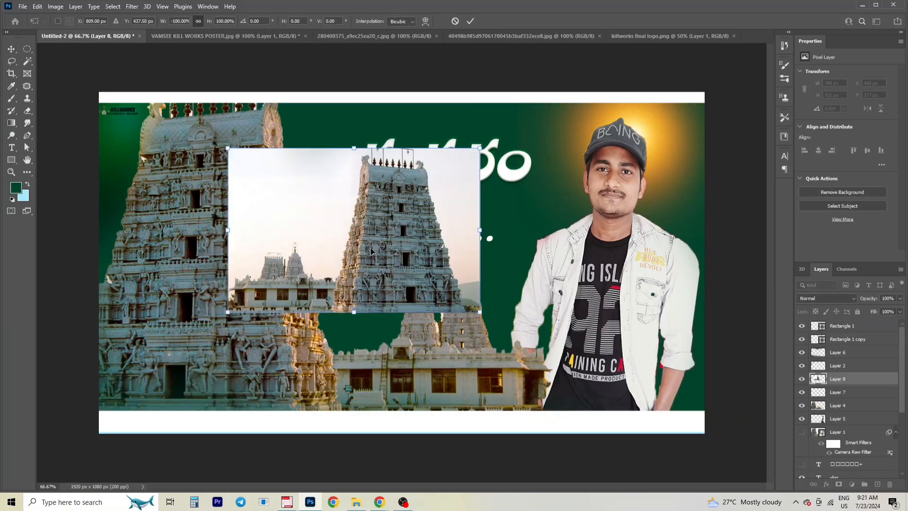
pyautogui.moveTo(371, 251); pyautogui.dragTo(422, 209)
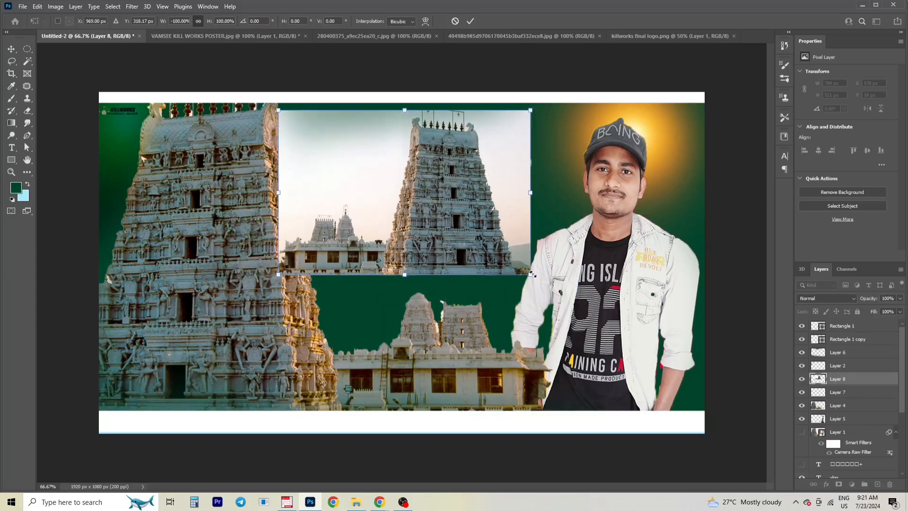
pyautogui.moveTo(532, 274)
pyautogui.mouseDown()
pyautogui.moveTo(573, 300)
pyautogui.moveTo(535, 275)
pyautogui.mouseUp()
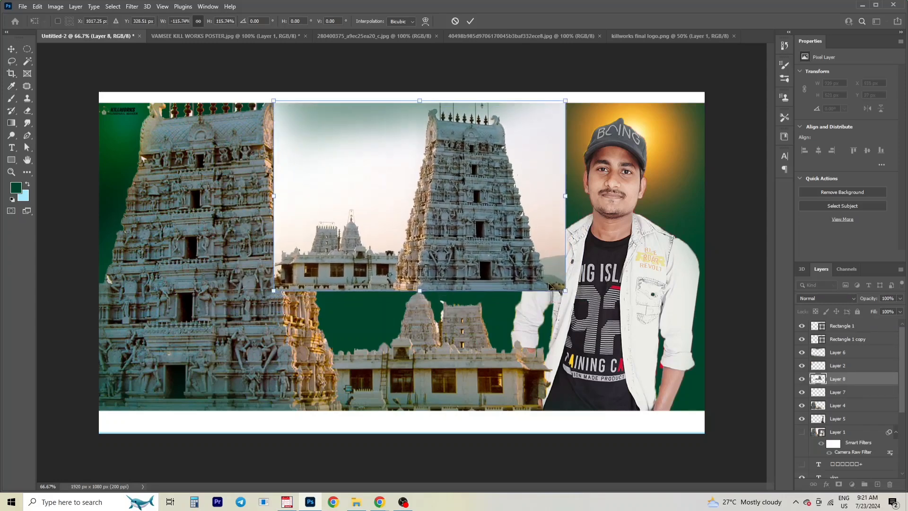
# Set the new temple photo layer to the Soft Light blend mode at 18% opacity.
pyautogui.click(837, 299)
pyautogui.click(828, 339)
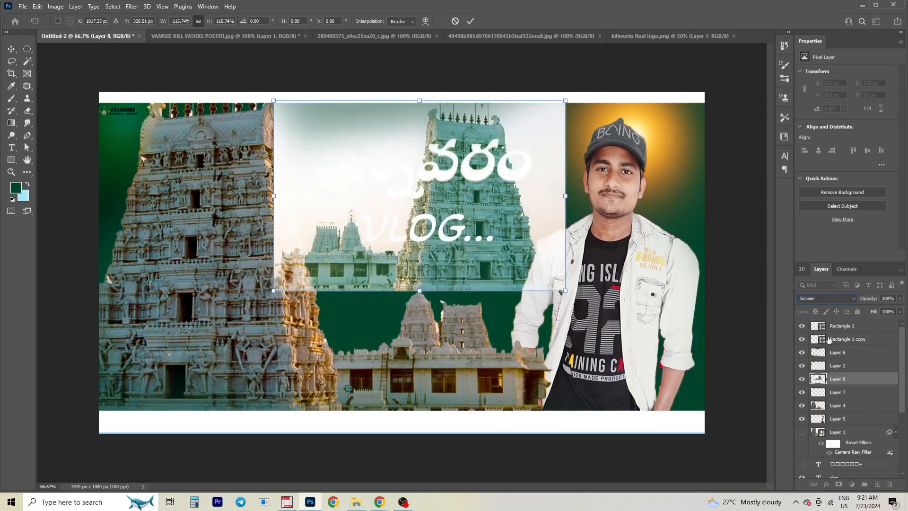
pyautogui.click(817, 297)
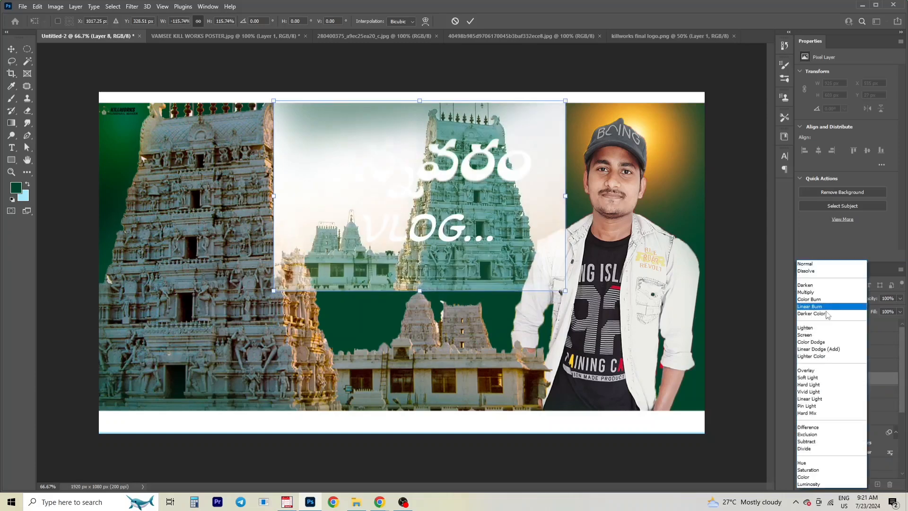
pyautogui.click(819, 380)
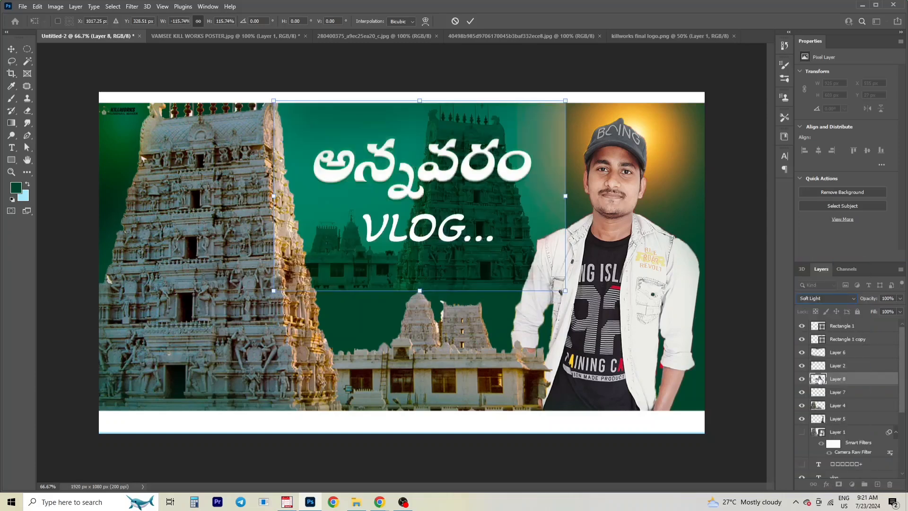
pyautogui.click(899, 299)
pyautogui.moveTo(881, 307); pyautogui.dragTo(863, 307)
# Enlarge the faded temple photo to about 1161 x 756 px and position it behind the title and the man.
pyautogui.moveTo(564, 290); pyautogui.dragTo(638, 338)
pyautogui.moveTo(593, 301); pyautogui.dragTo(610, 312)
pyautogui.press('Return')
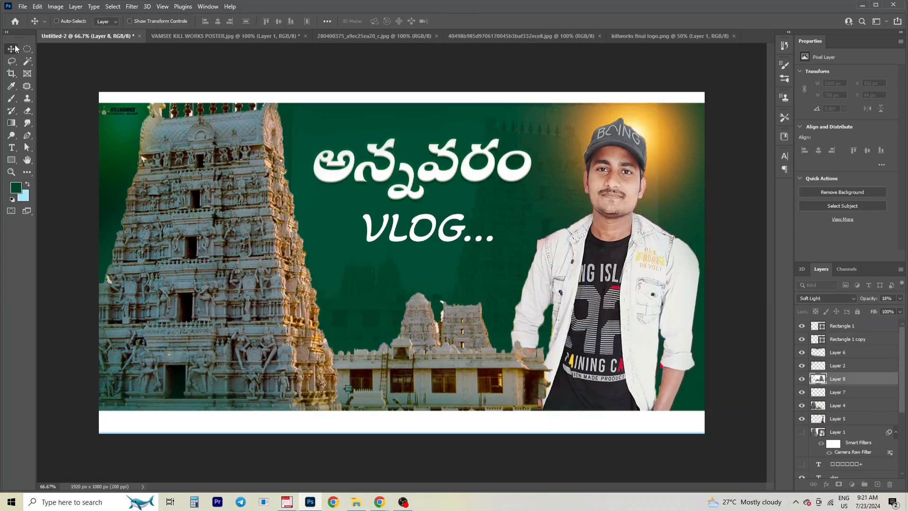
# Activate the Eraser and examine at several zoom levels how the faded temple blends into the green background.
pyautogui.click(28, 111)
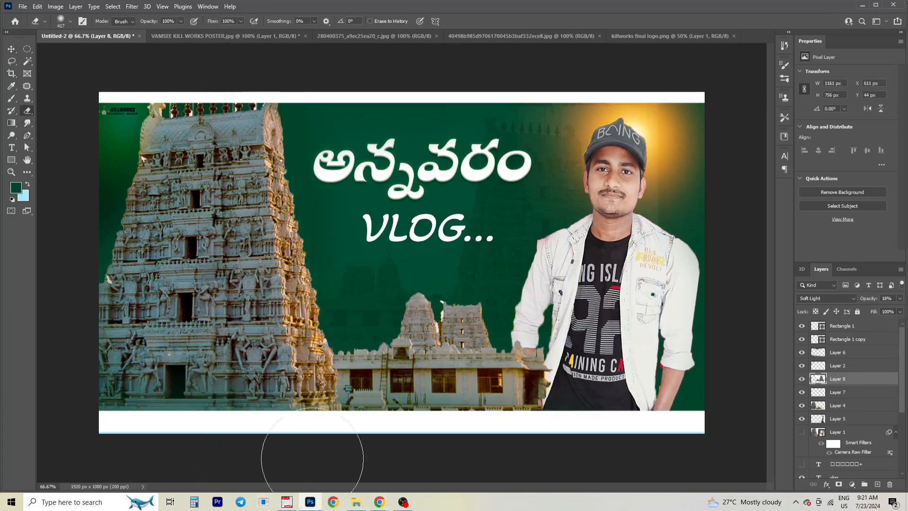
pyautogui.hotkey('ctrl', '-')
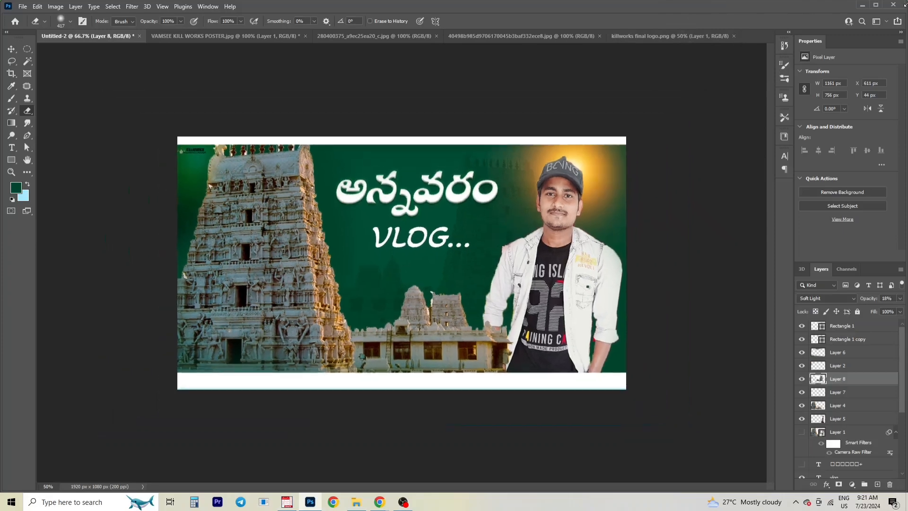
pyautogui.hotkey('ctrl', '-')
pyautogui.hotkey('ctrl', '+')
pyautogui.hotkey('ctrl', '+')
pyautogui.hotkey('ctrl', '+')
pyautogui.hotkey('ctrl', '-')
pyautogui.hotkey('ctrl', '+')
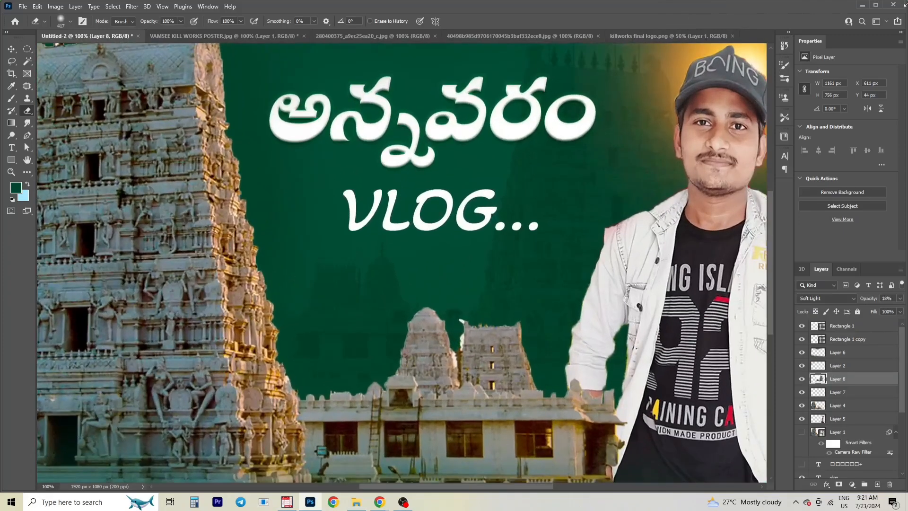
pyautogui.hotkey('ctrl', '-')
pyautogui.hotkey('ctrl', '-')
pyautogui.hotkey('ctrl', '-')
pyautogui.hotkey('ctrl', '+')
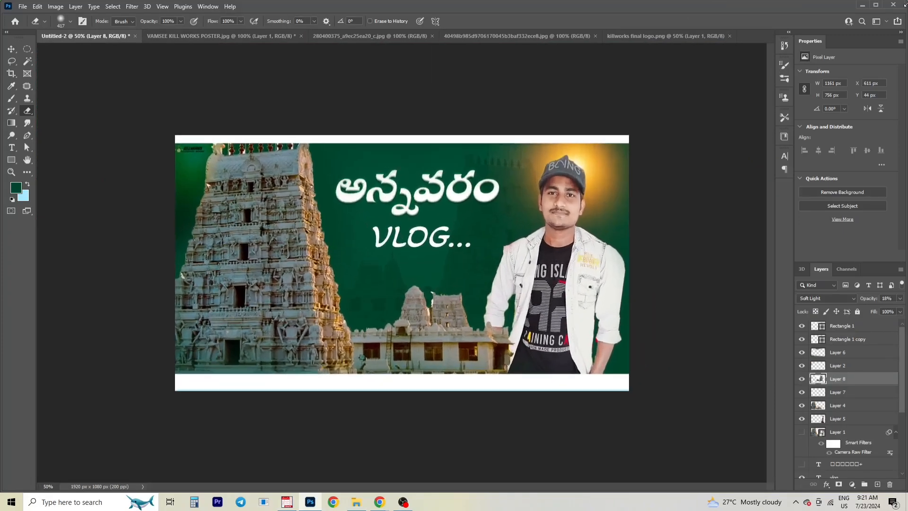
pyautogui.hotkey('ctrl', '+')
# Save the thumbnail as a JPEG named Untitled-2 in the "other thumb - Copy" folder.
pyautogui.click(23, 6)
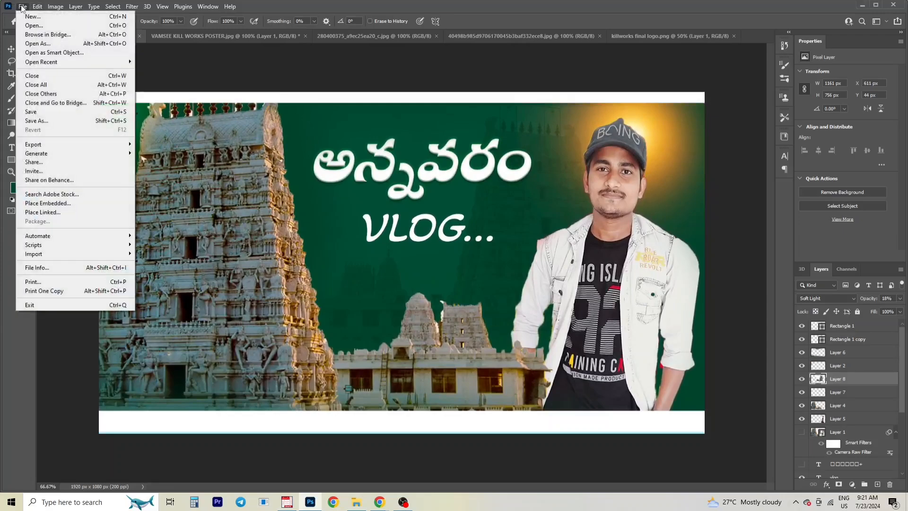
pyautogui.click(44, 124)
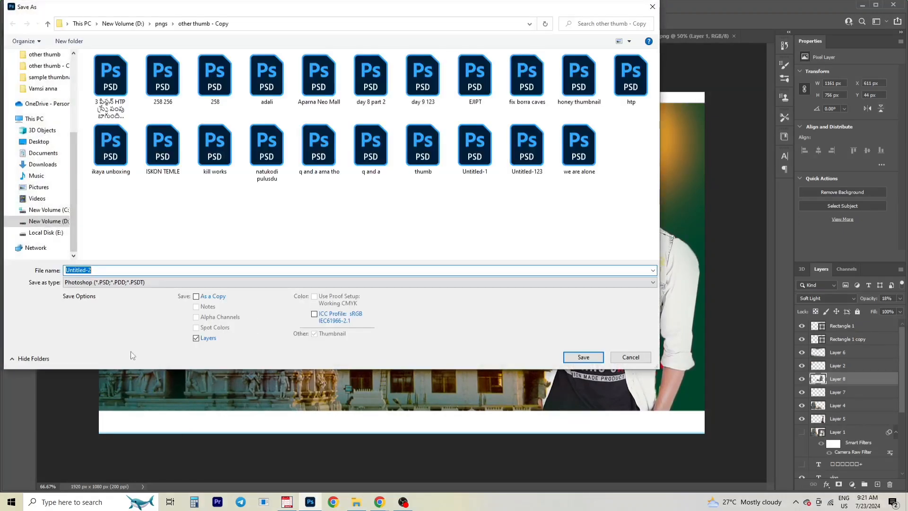
pyautogui.click(110, 282)
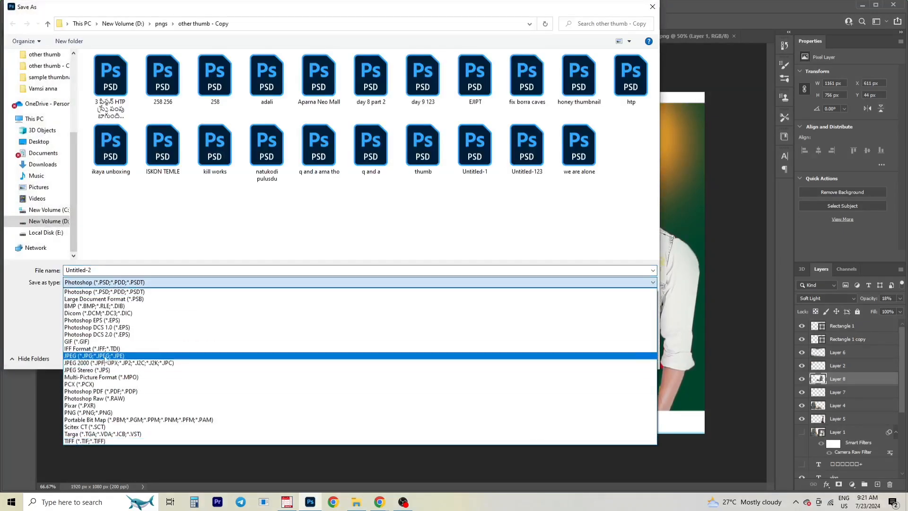
pyautogui.click(95, 355)
pyautogui.click(583, 359)
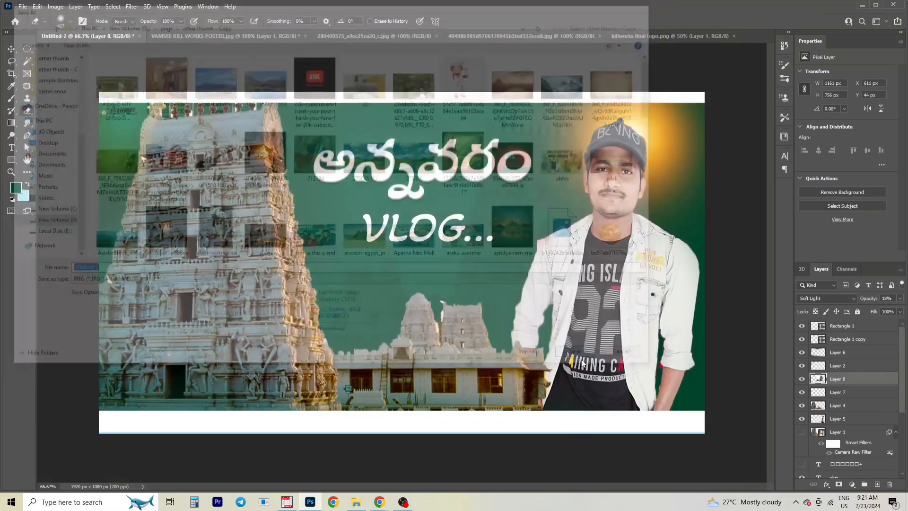
pyautogui.click(518, 124)
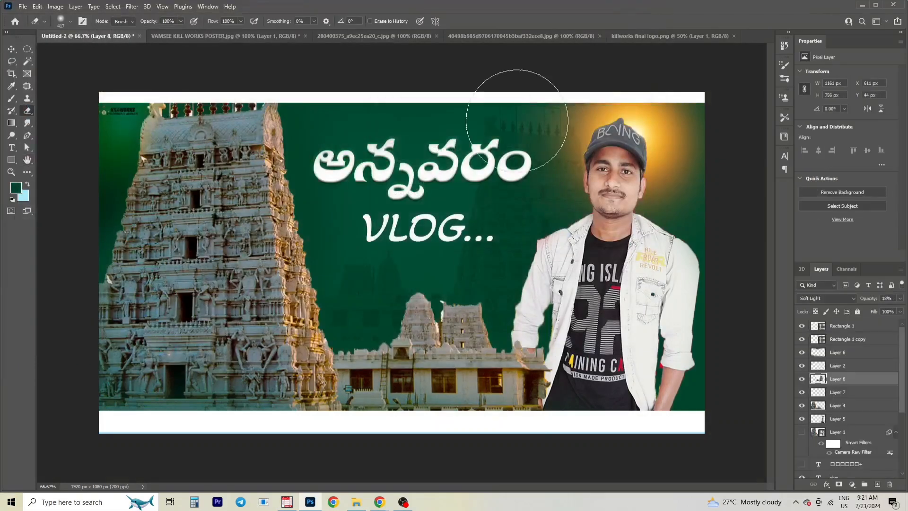